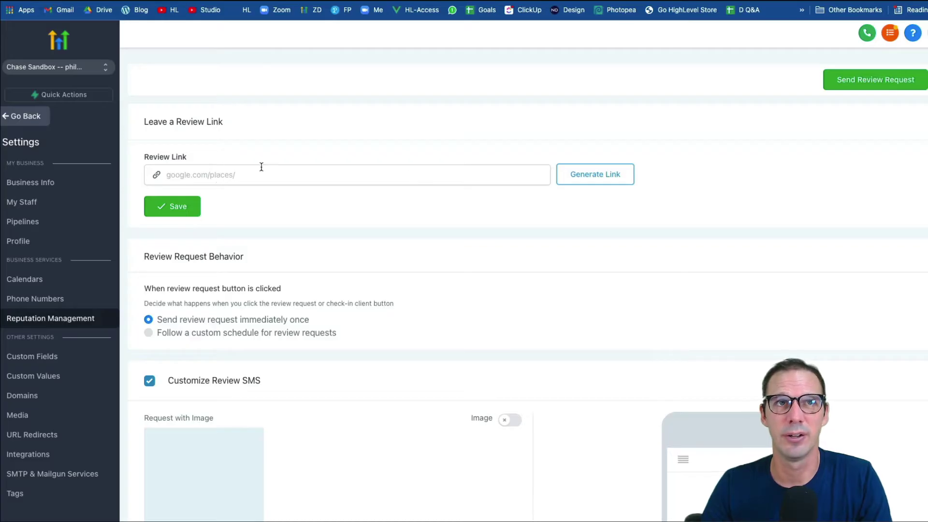
# - Write the review SMS 'Your feedback means a ton to us, please take a quick second to leave us a Google Review!' and save it
pyautogui.scroll(-10, 307, 264)
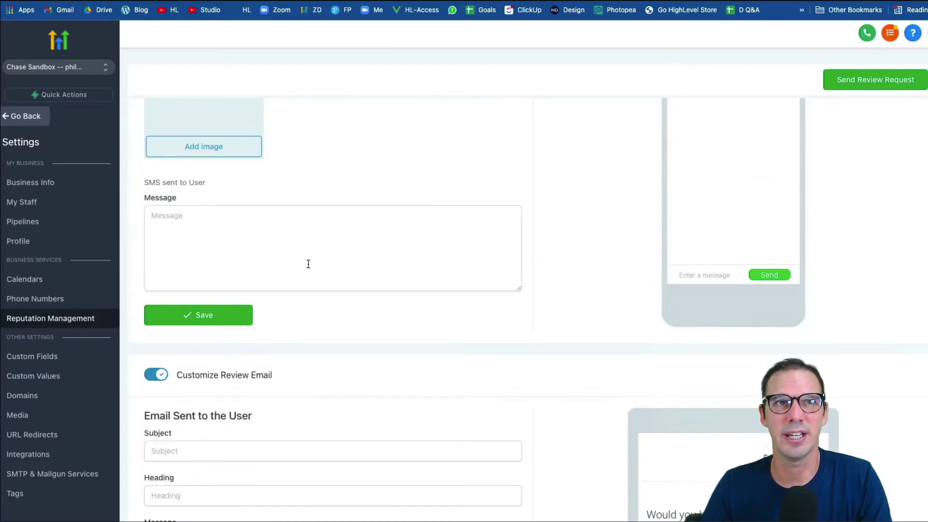
pyautogui.scroll(5, 274, 253)
pyautogui.click(220, 408)
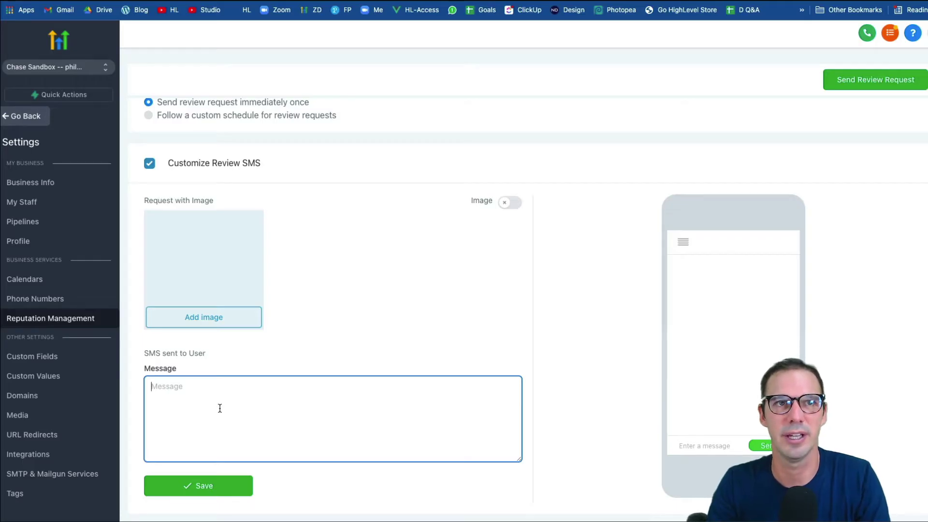
pyautogui.write('Your ')
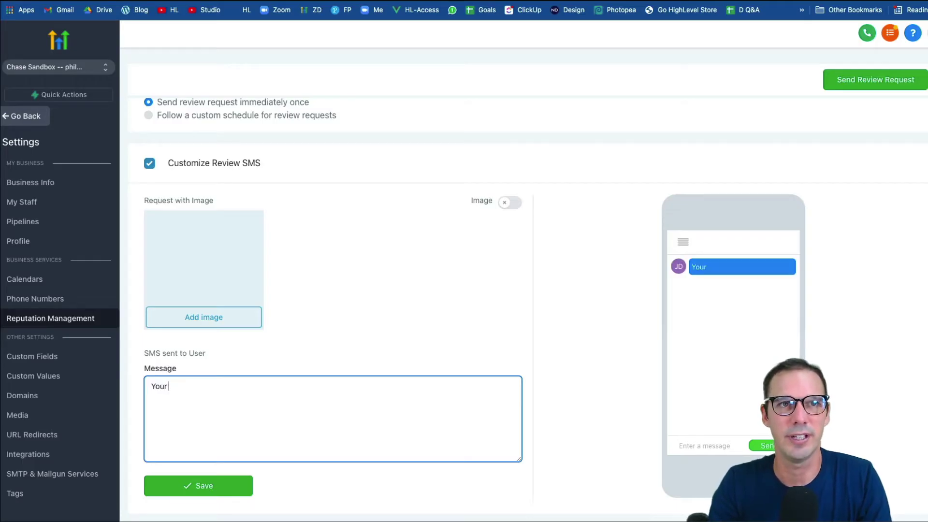
pyautogui.write('feedback ')
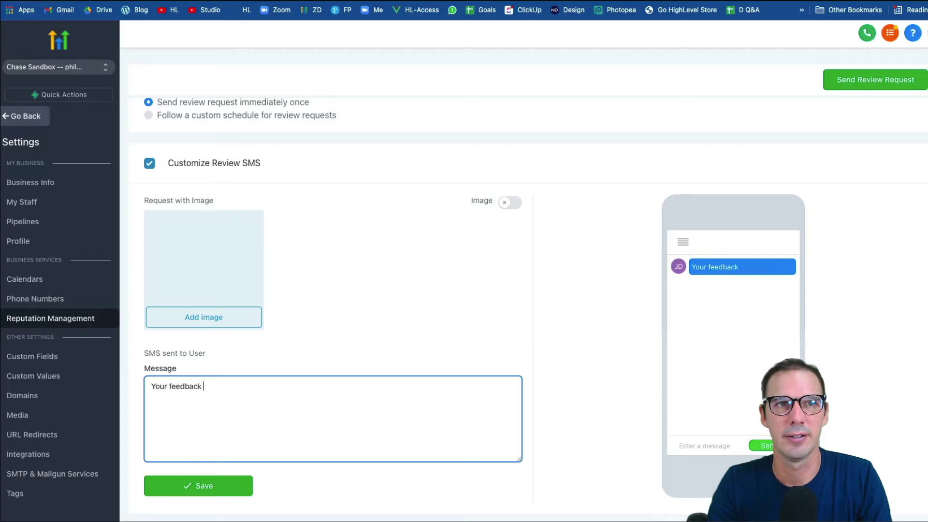
pyautogui.write('means a ')
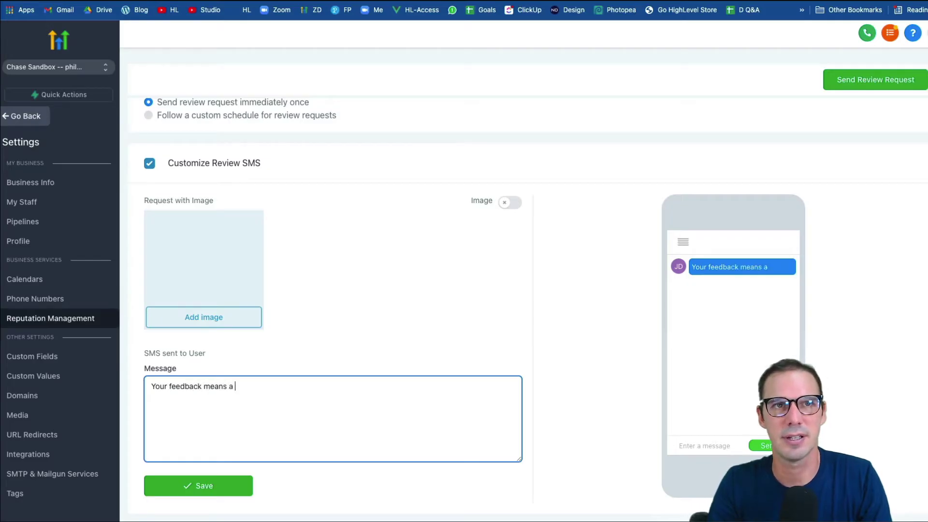
pyautogui.write('ton to us, p')
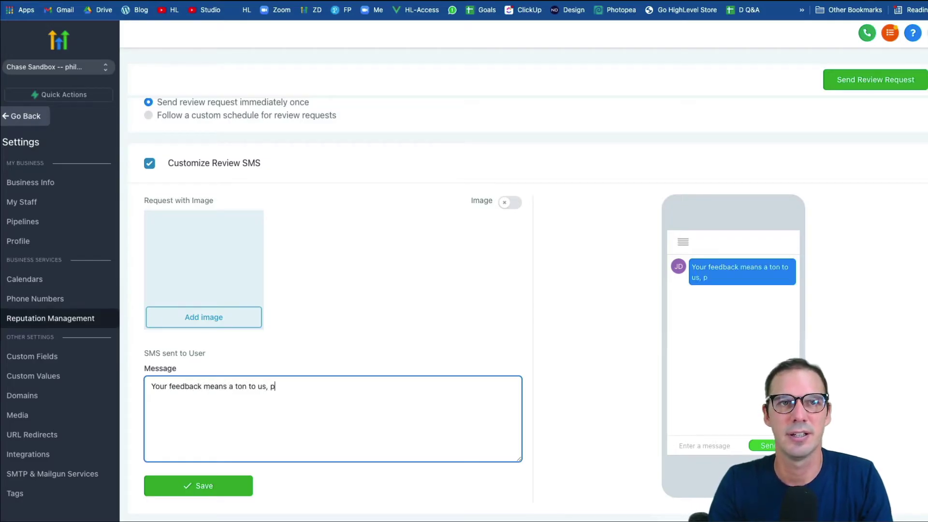
pyautogui.write('lease take q')
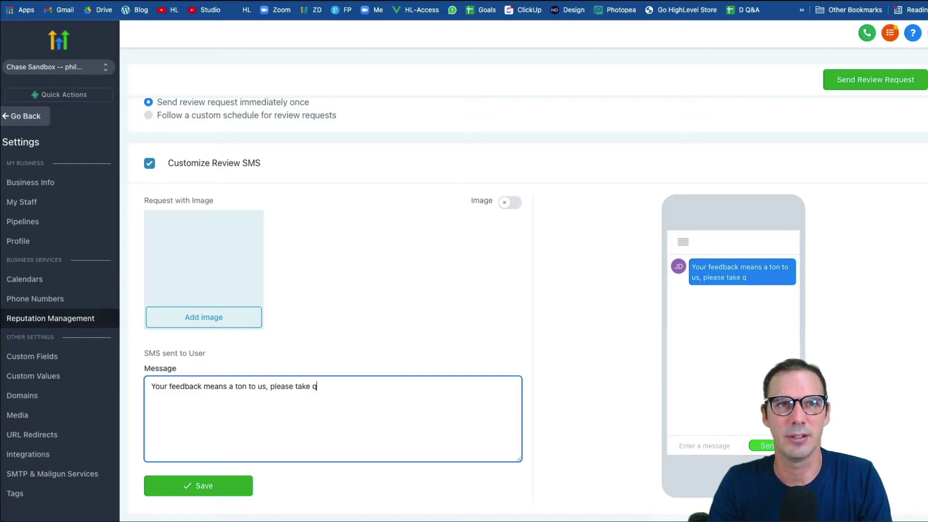
pyautogui.press('BackSpace')
pyautogui.write('a quick senco')
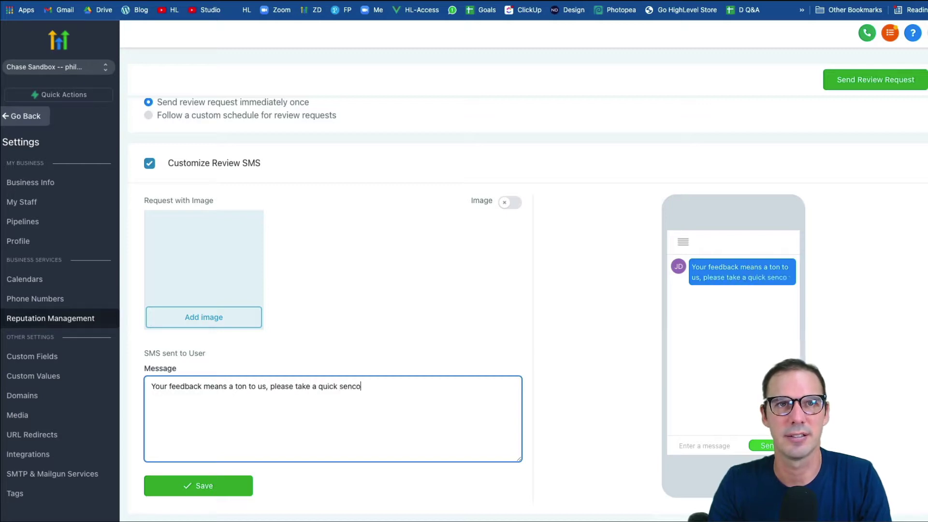
pyautogui.press('BackSpace')
pyautogui.press('BackSpace')
pyautogui.press('BackSpace')
pyautogui.write('cond to leave ')
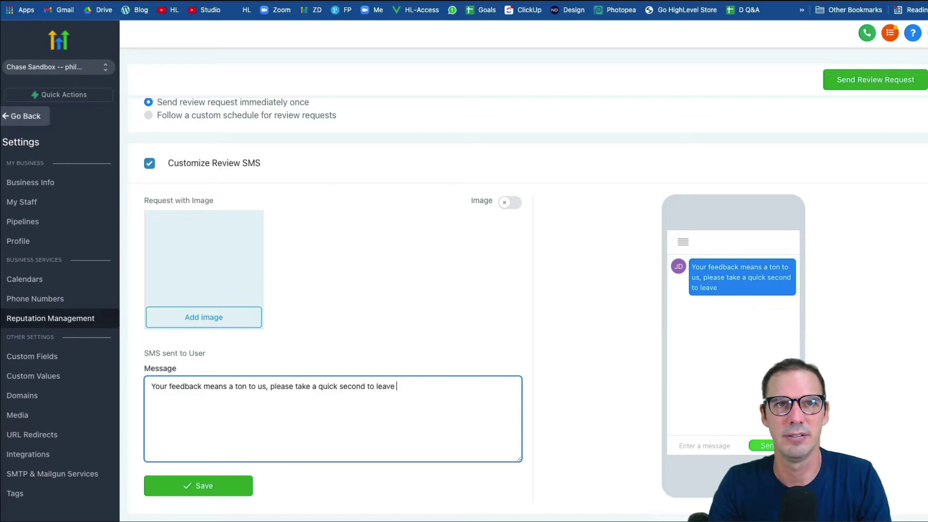
pyautogui.write('us a Googl')
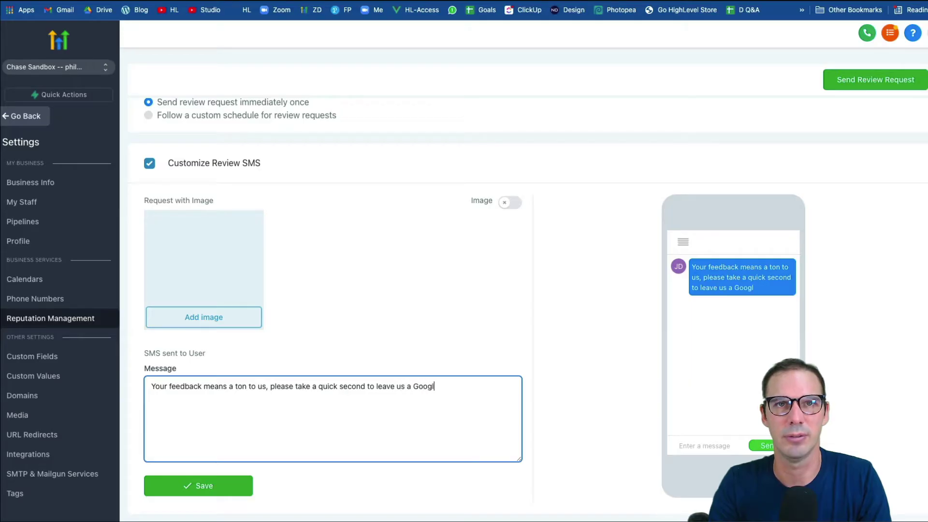
pyautogui.write('e Review!')
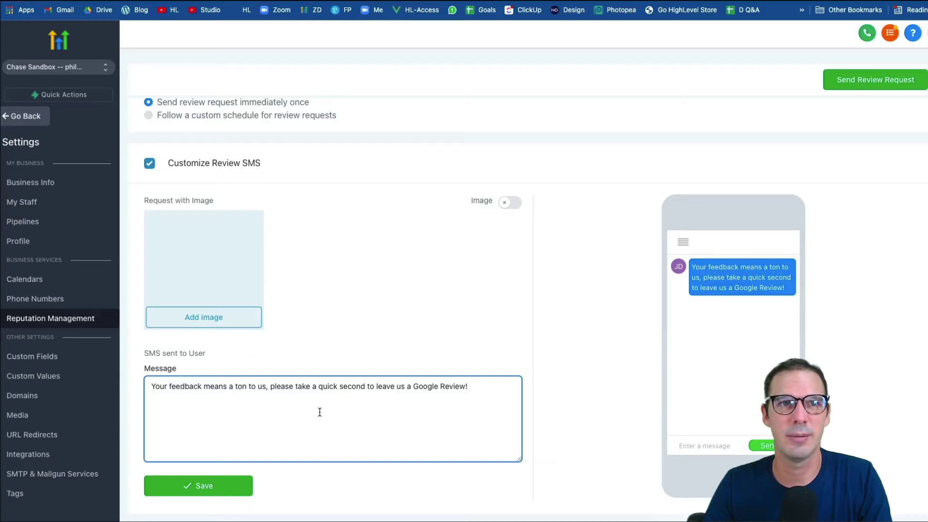
pyautogui.click(211, 494)
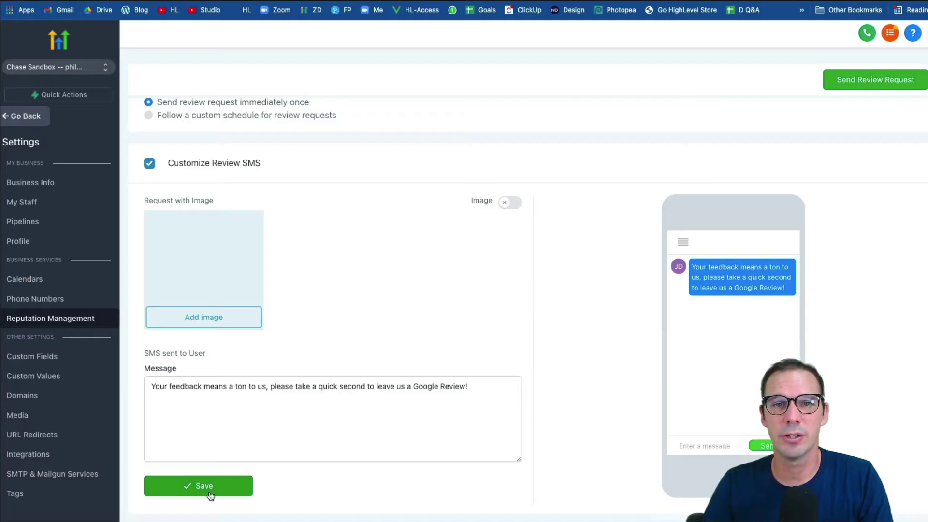
# - Start a Monetary custom field in Custom Fields, then cancel without adding it and return to the dashboard
pyautogui.click(47, 357)
pyautogui.click(873, 86)
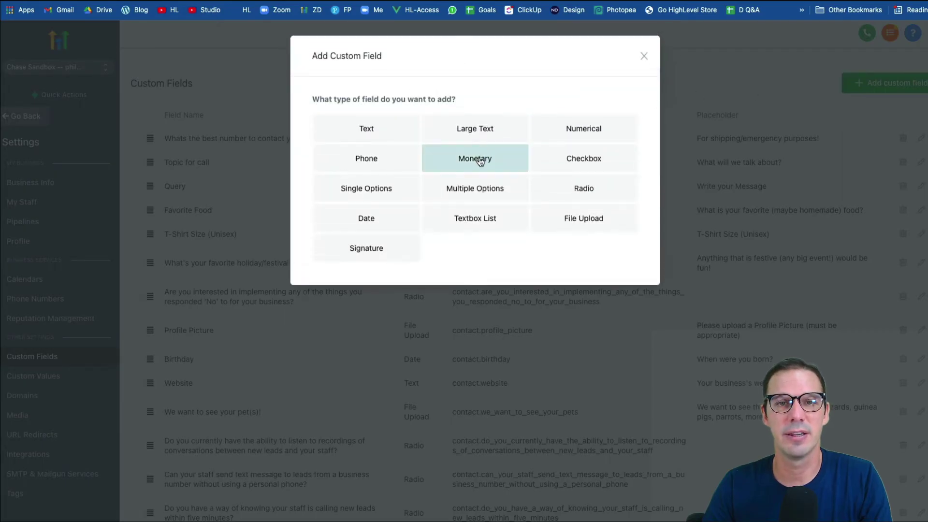
pyautogui.click(480, 161)
pyautogui.click(406, 172)
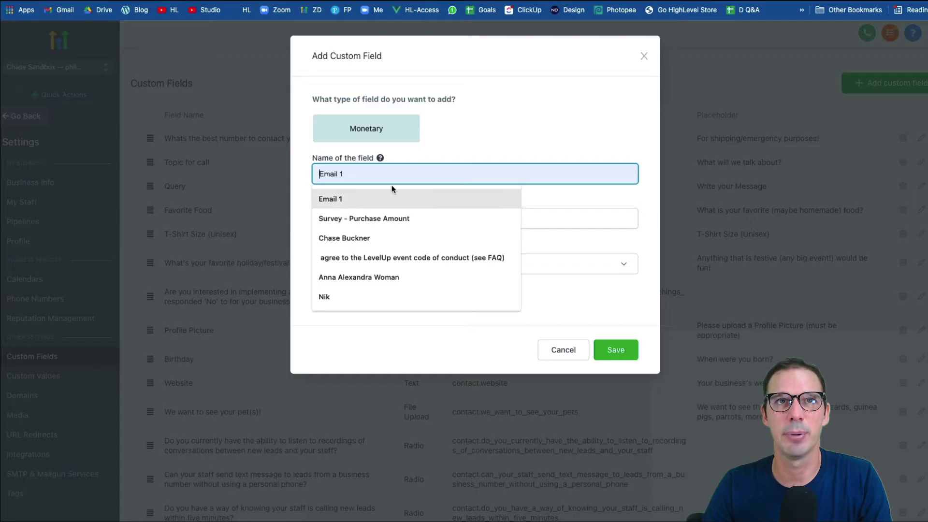
pyautogui.click(524, 136)
pyautogui.click(363, 174)
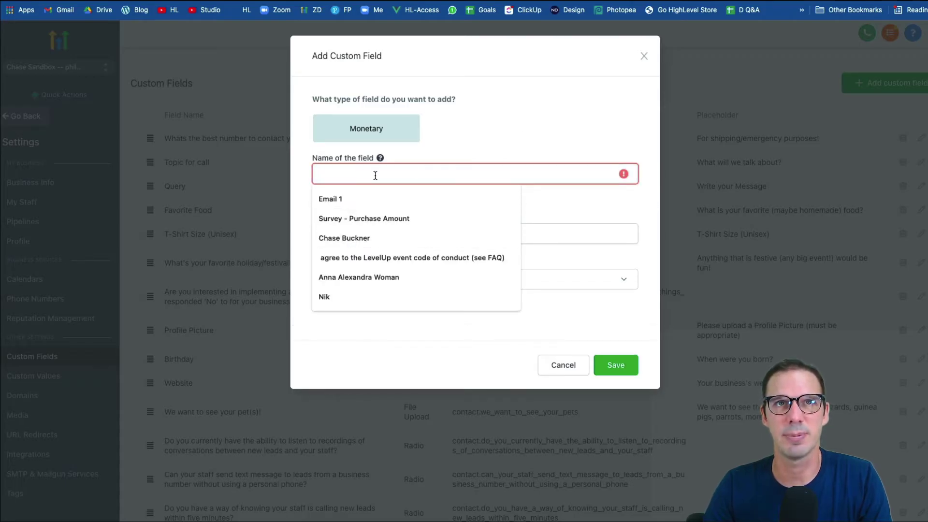
pyautogui.click(532, 136)
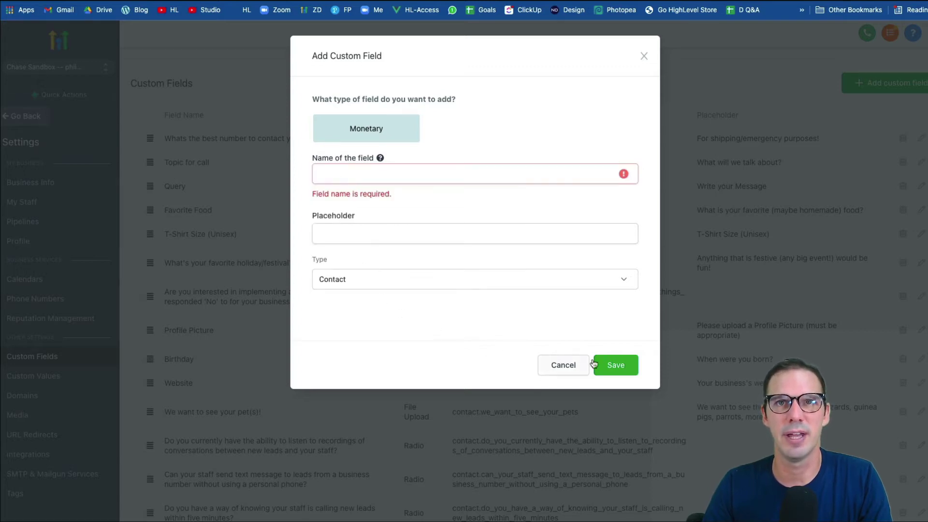
pyautogui.click(570, 404)
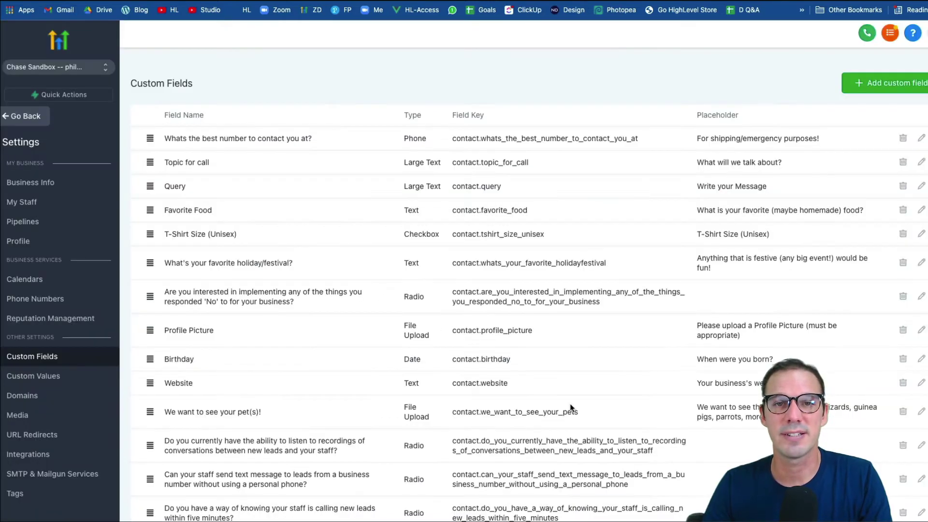
pyautogui.click(30, 122)
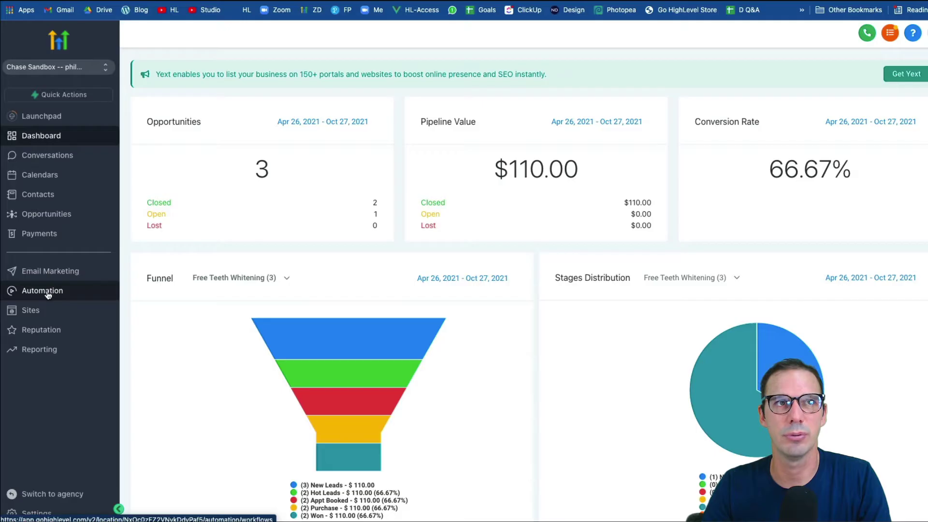
# - Open the Showed & Paid form from Sites > Forms > Builder for editing
pyautogui.click(41, 309)
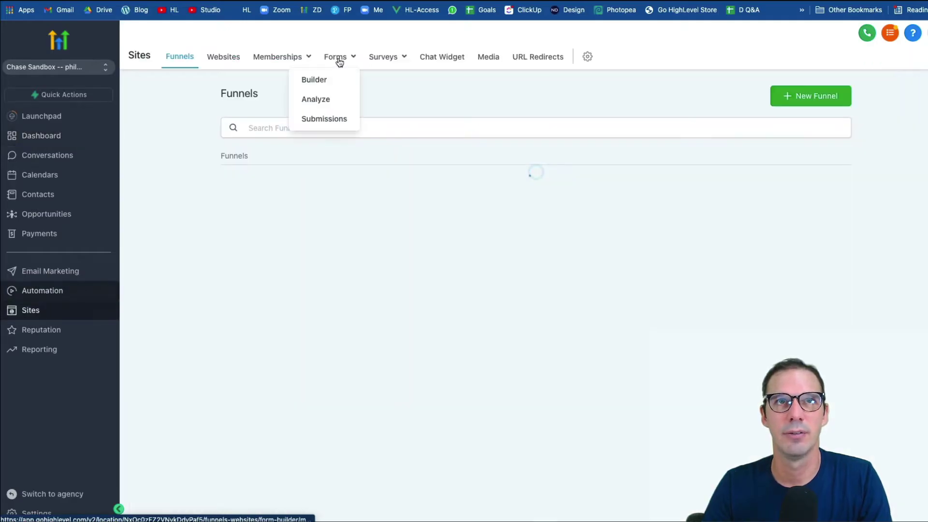
pyautogui.click(339, 58)
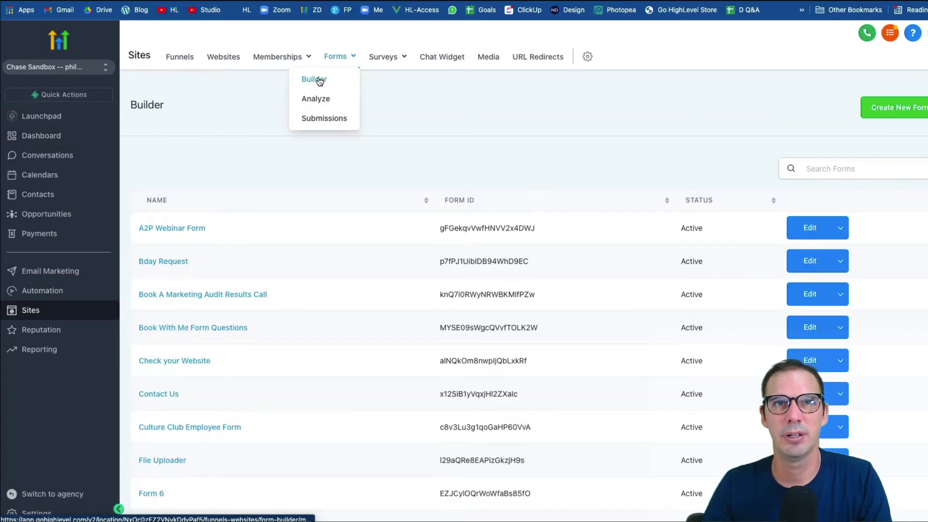
pyautogui.click(320, 81)
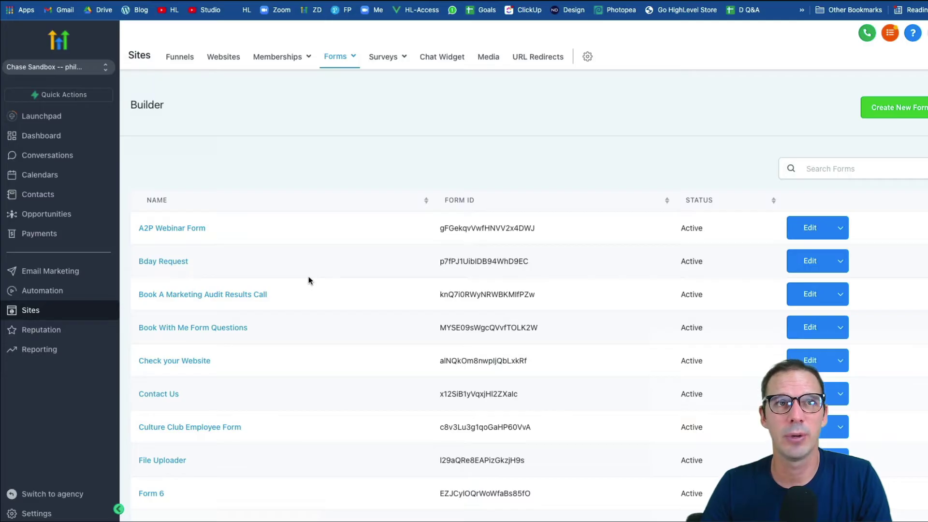
pyautogui.scroll(-10, 310, 315)
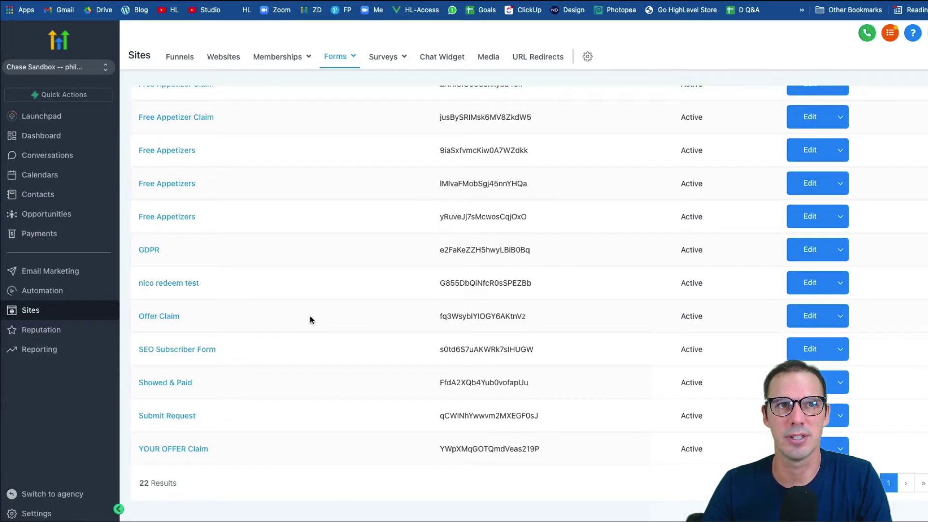
pyautogui.click(184, 384)
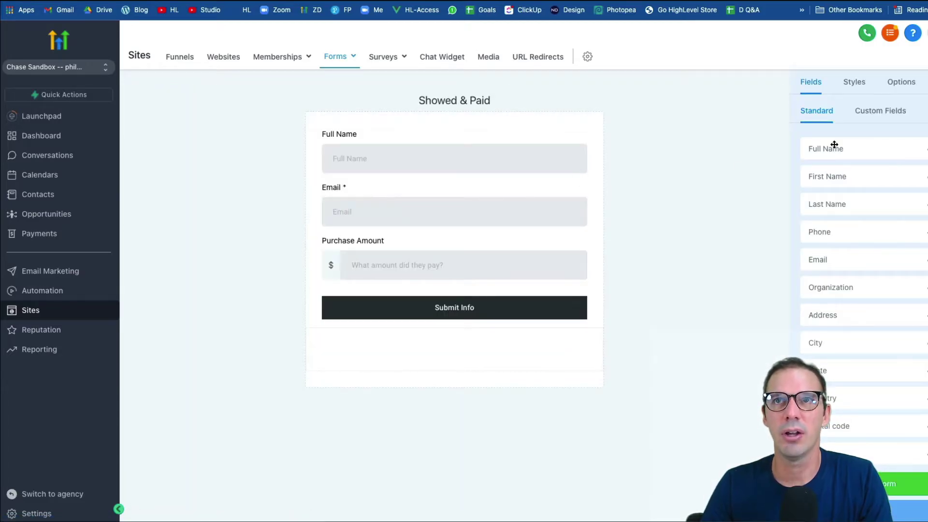
pyautogui.click(897, 88)
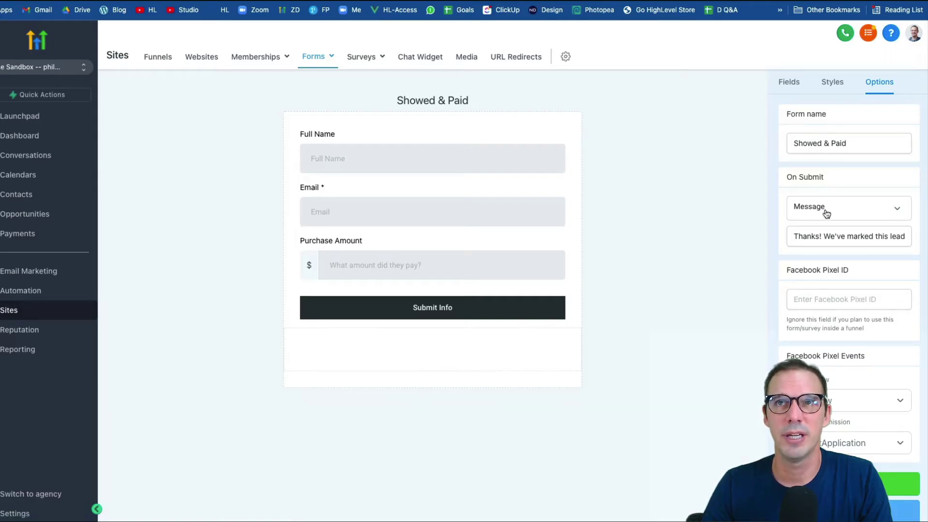
pyautogui.click(822, 236)
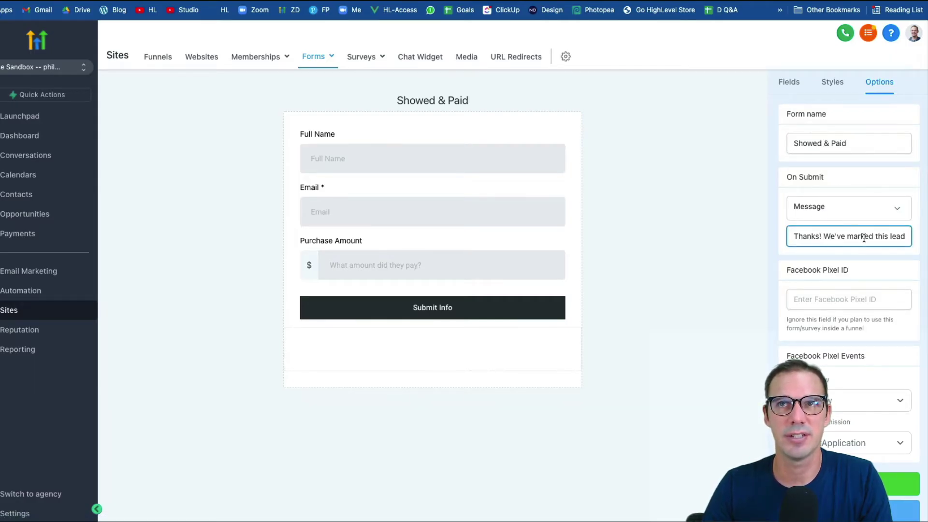
pyautogui.press('Right')
pyautogui.press('Right')
pyautogui.press('Right')
pyautogui.press('Right')
pyautogui.press('Right')
pyautogui.press('Right')
pyautogui.press('Right')
pyautogui.press('Right')
pyautogui.press('Right')
pyautogui.press('Right')
pyautogui.press('Right')
pyautogui.press('Right')
pyautogui.press('Right')
pyautogui.press('Right')
pyautogui.press('Right')
pyautogui.press('Right')
pyautogui.press('Right')
pyautogui.press('Right')
pyautogui.press('Right')
pyautogui.press('Right')
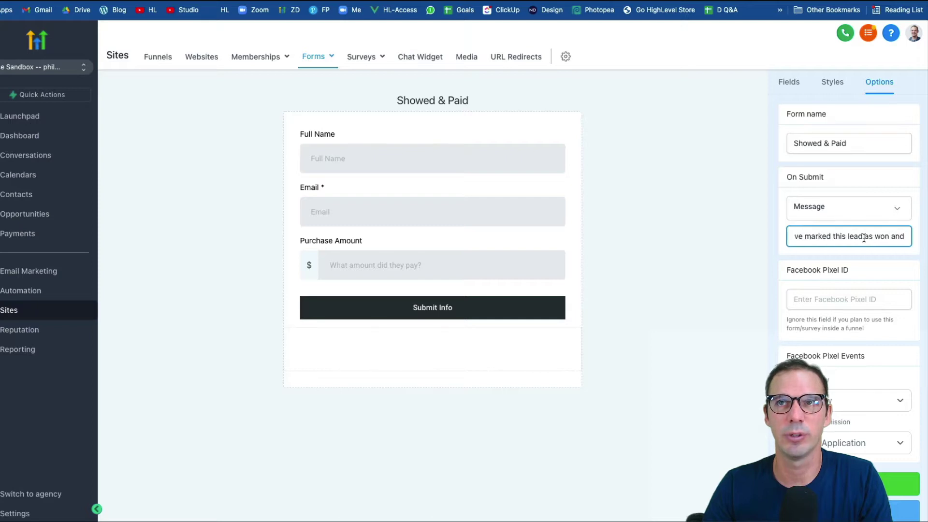
pyautogui.press('Right')
pyautogui.press('Right')
pyautogui.press('Right')
pyautogui.press('Right')
pyautogui.press('Right')
pyautogui.press('Right')
pyautogui.press('Right')
pyautogui.press('Right')
pyautogui.press('Right')
pyautogui.press('Right')
pyautogui.press('Right')
pyautogui.press('Right')
pyautogui.press('Right')
pyautogui.press('Right')
pyautogui.press('Right')
pyautogui.press('Right')
pyautogui.press('Right')
pyautogui.press('Right')
pyautogui.press('Right')
pyautogui.press('Right')
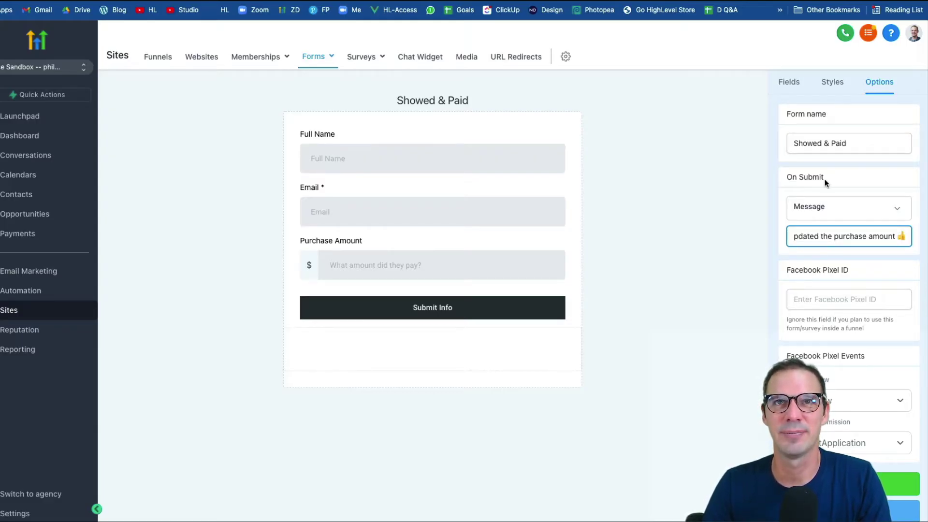
pyautogui.click(788, 88)
pyautogui.click(789, 87)
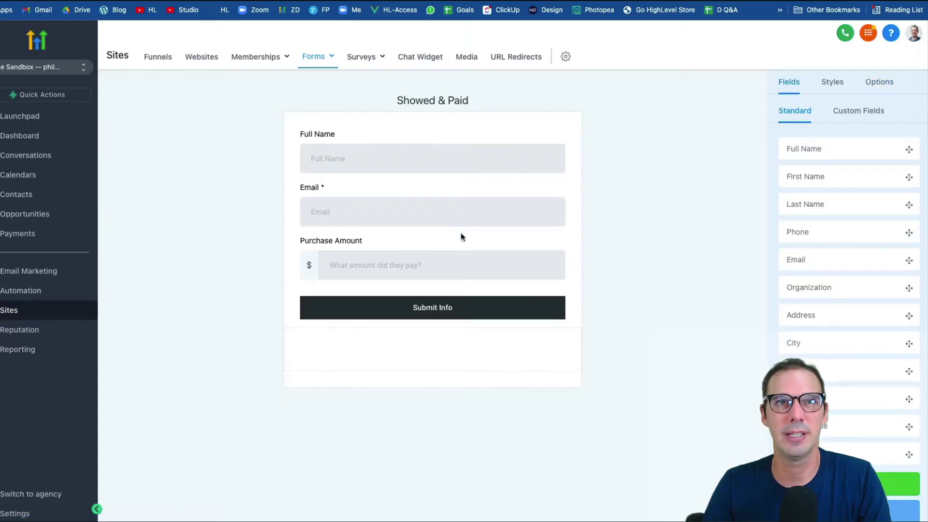
pyautogui.click(859, 114)
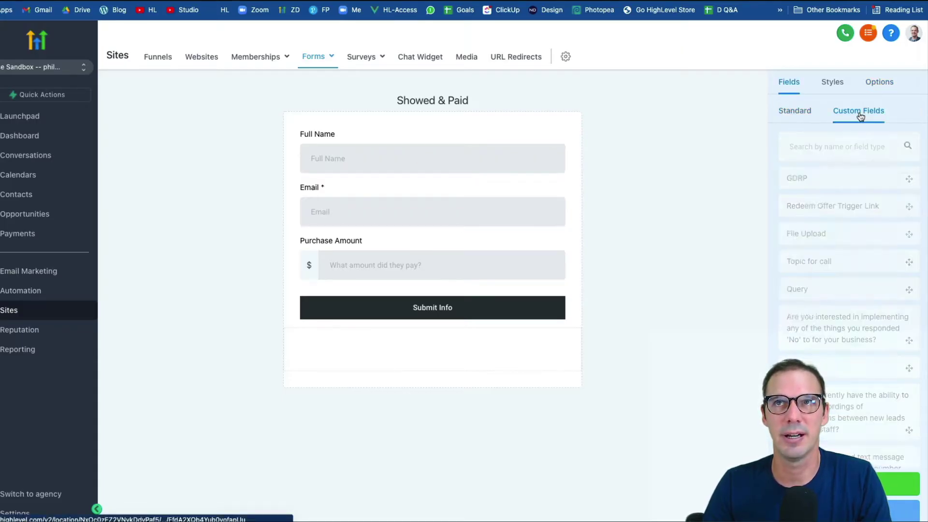
pyautogui.click(826, 147)
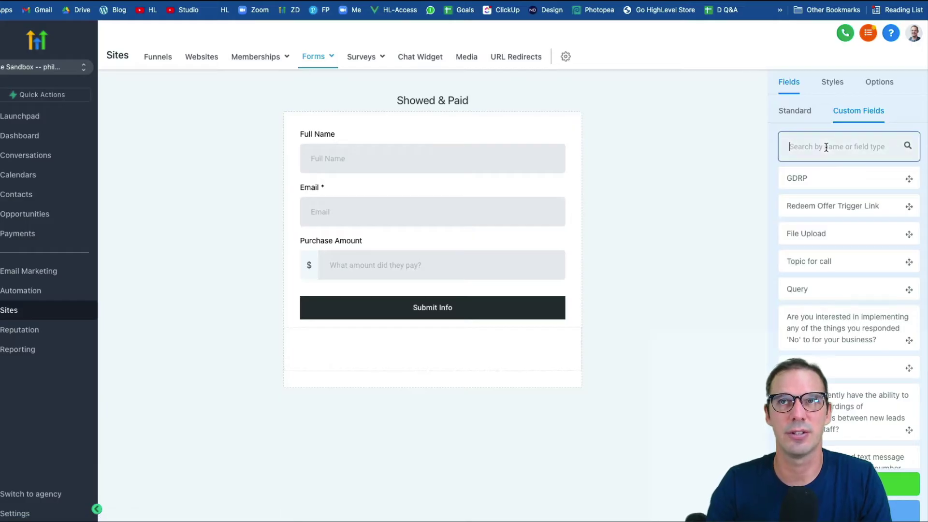
pyautogui.write('purch')
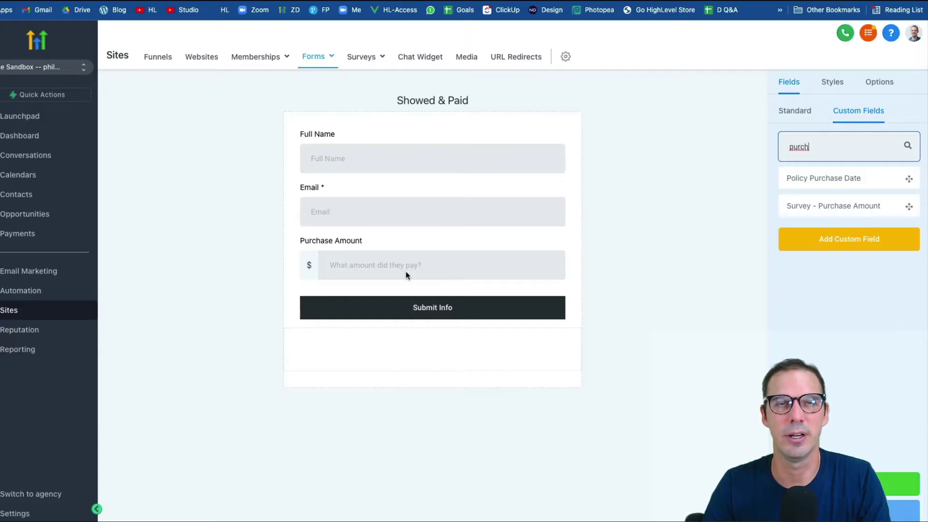
pyautogui.click(799, 118)
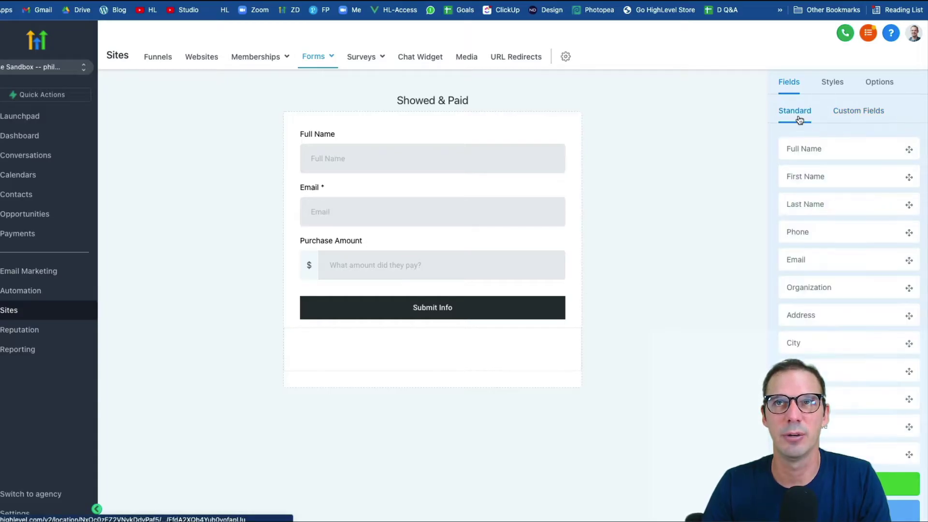
pyautogui.scroll(-5, 827, 349)
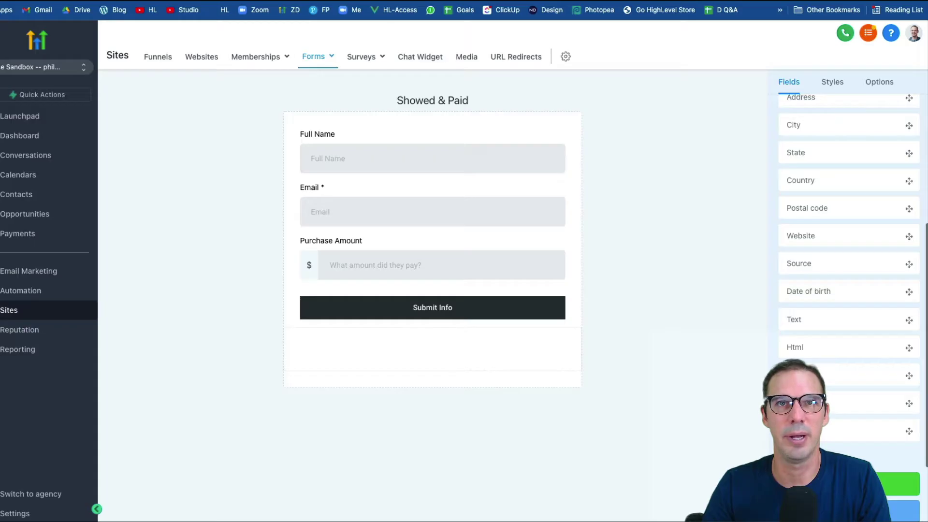
pyautogui.click(446, 314)
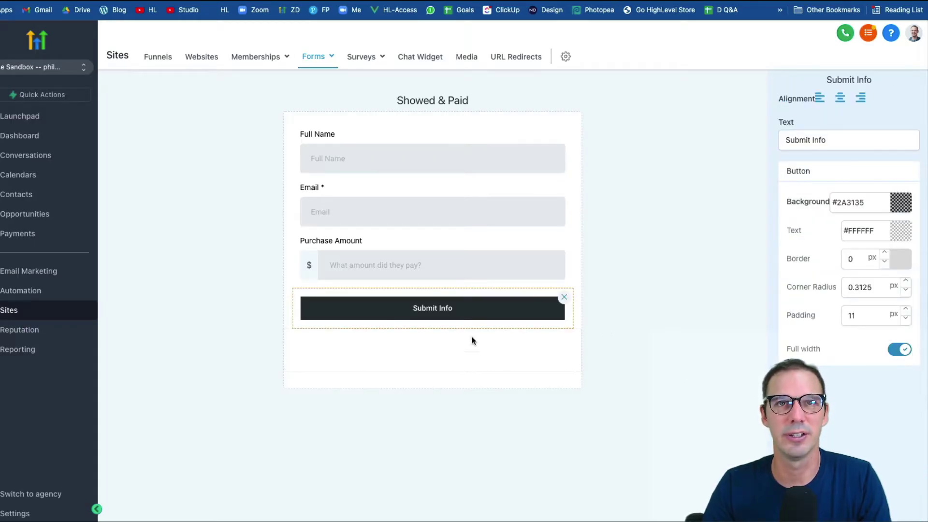
pyautogui.tripleClick(812, 140)
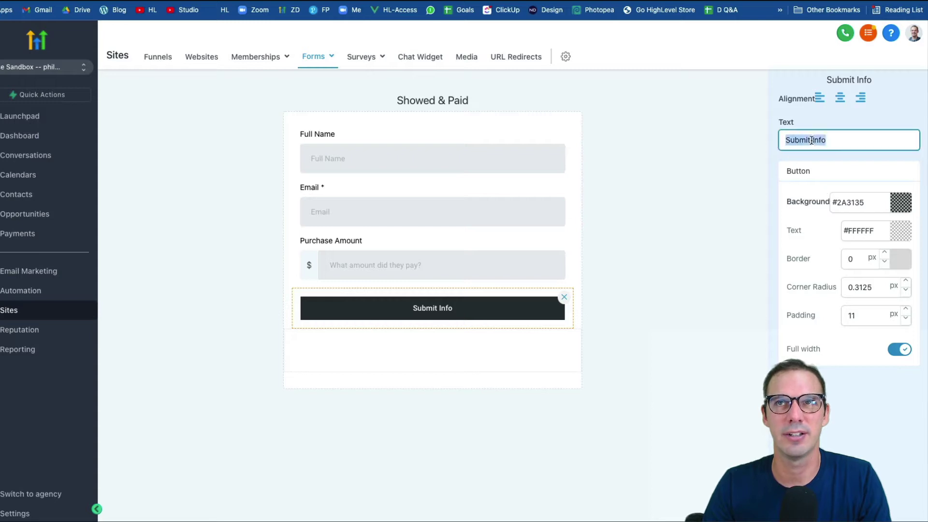
pyautogui.click(730, 167)
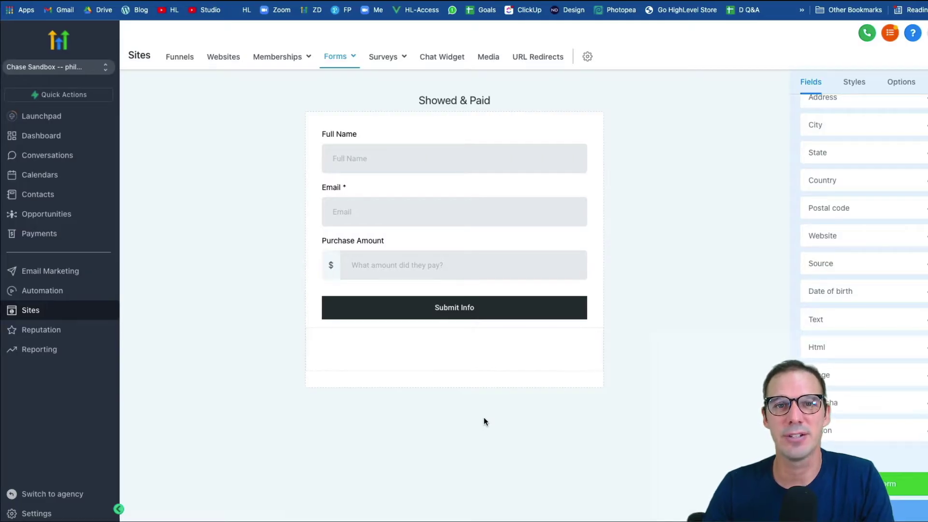
# - Open the Survey Pages funnel and edit its No Show step's page
pyautogui.click(189, 63)
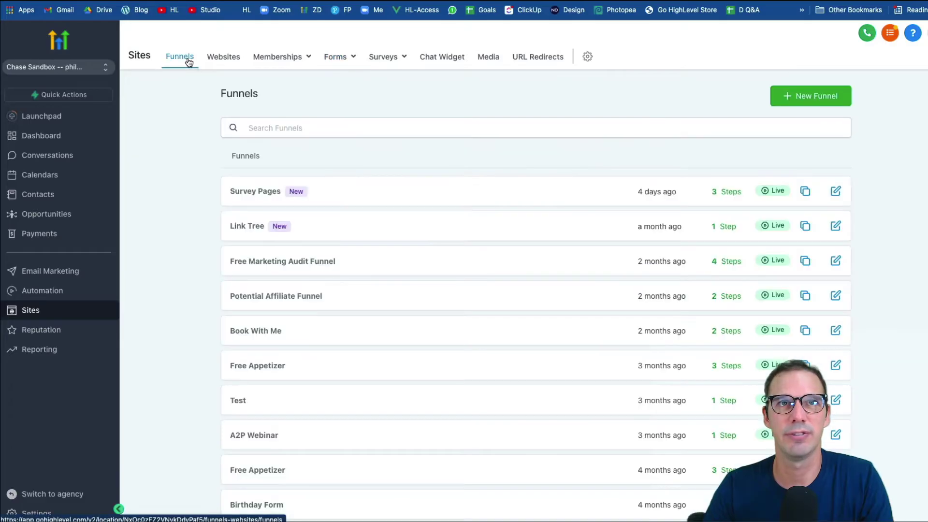
pyautogui.click(269, 194)
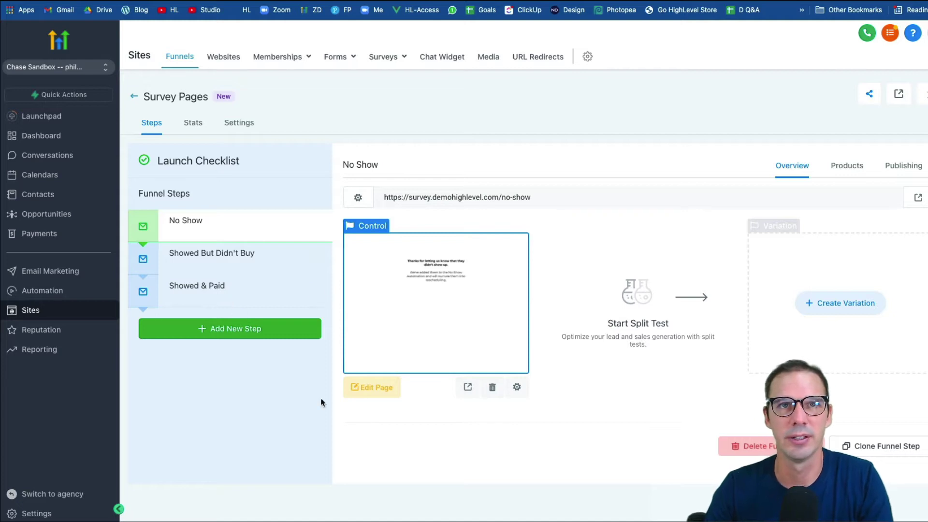
pyautogui.click(381, 393)
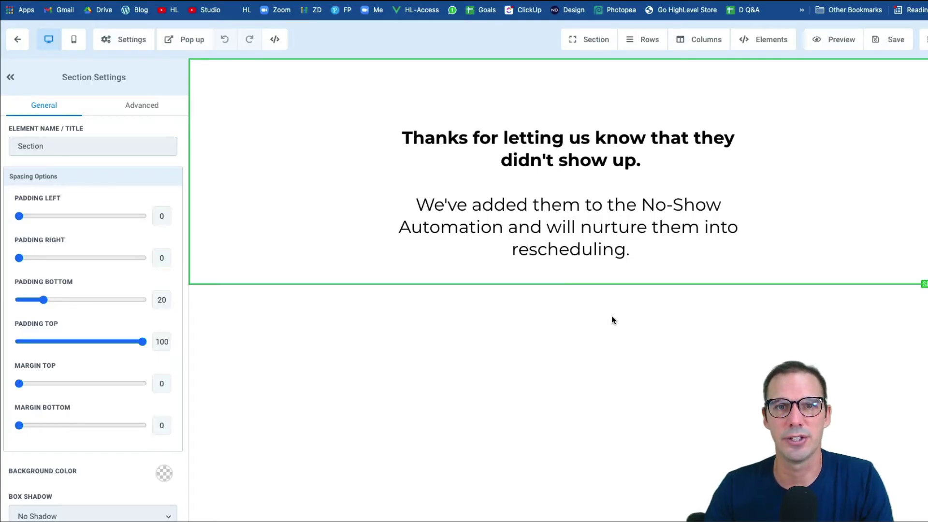
# - Switch the editor to the Showed But Didn't Buy page, then to the Showed & Paid page
pyautogui.click(923, 39)
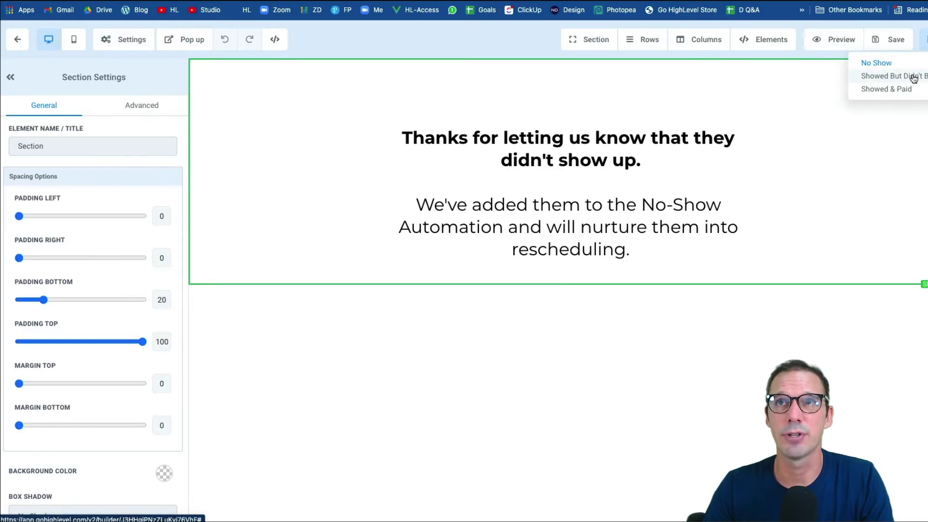
pyautogui.click(914, 78)
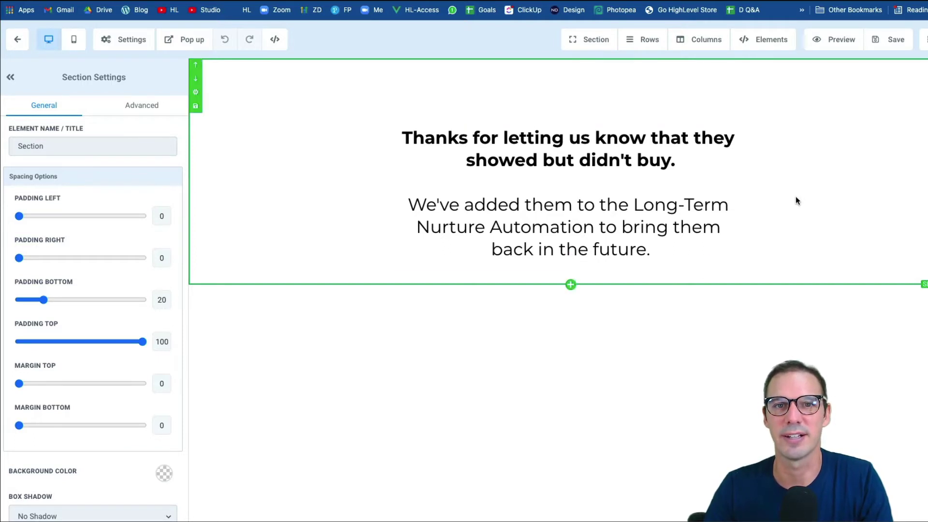
pyautogui.click(923, 39)
pyautogui.click(900, 89)
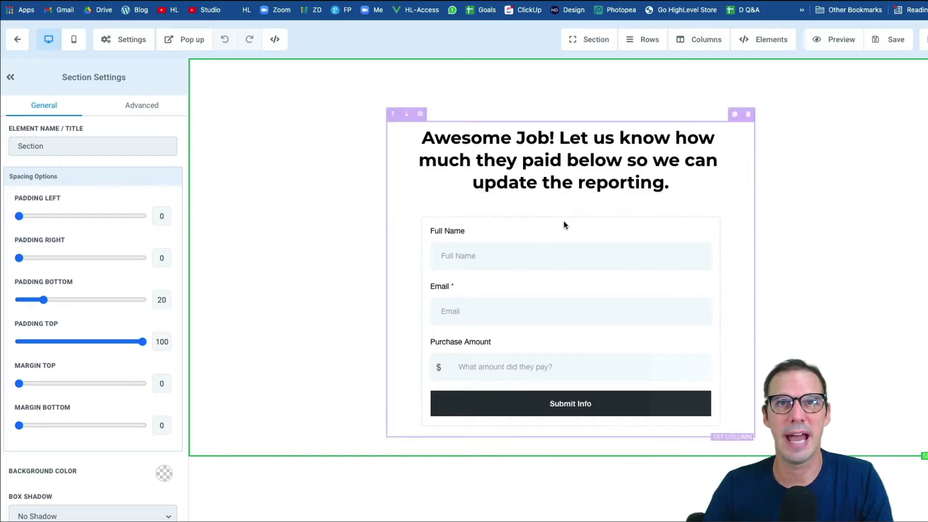
# - Add a Form element near the Awesome Job headline, close the Form Picker unselected, and leave the editor
pyautogui.click(571, 193)
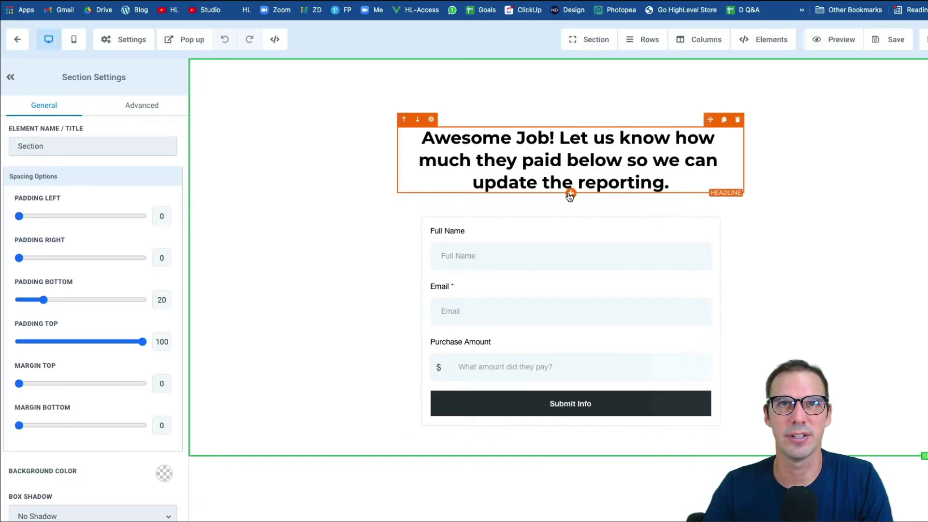
pyautogui.click(571, 193)
pyautogui.click(841, 275)
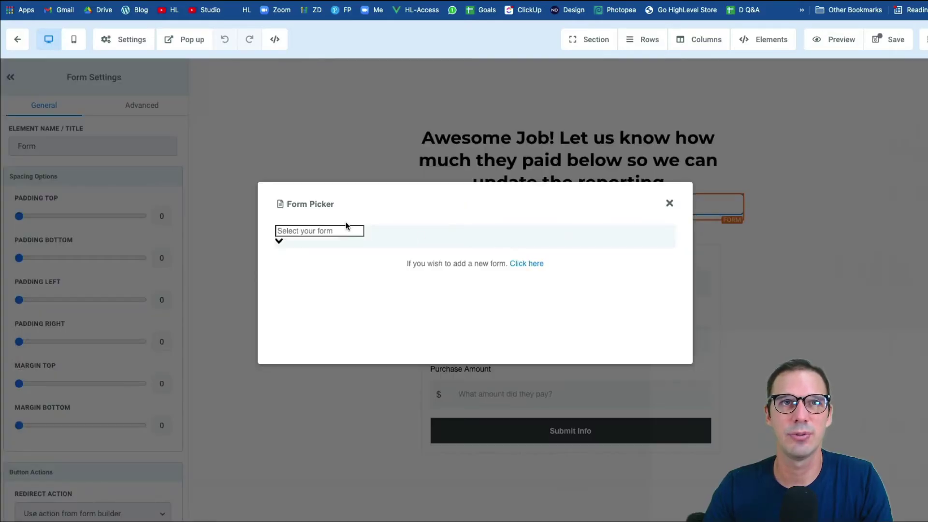
pyautogui.click(338, 229)
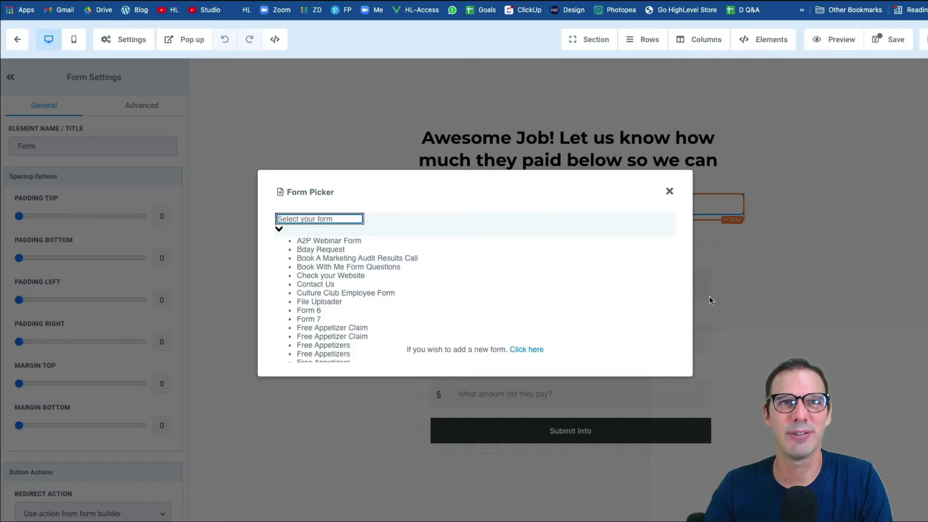
pyautogui.click(669, 193)
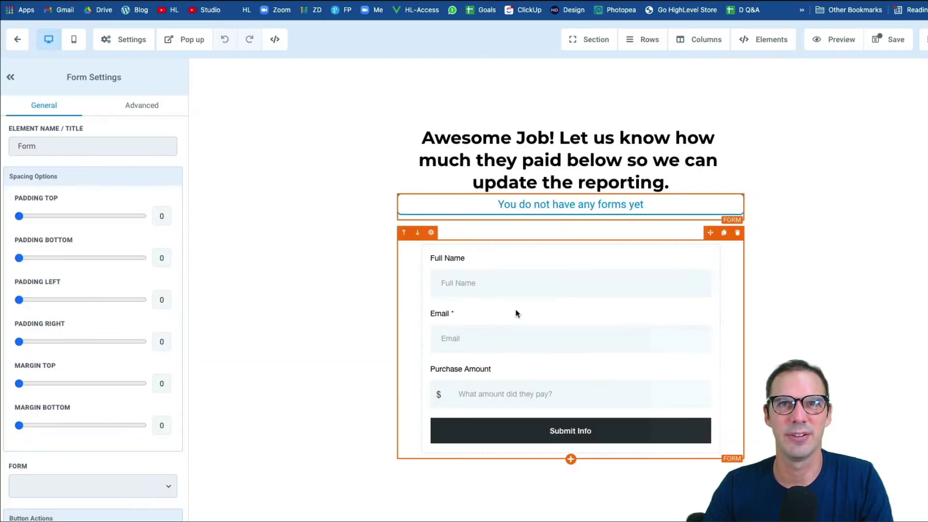
pyautogui.click(669, 202)
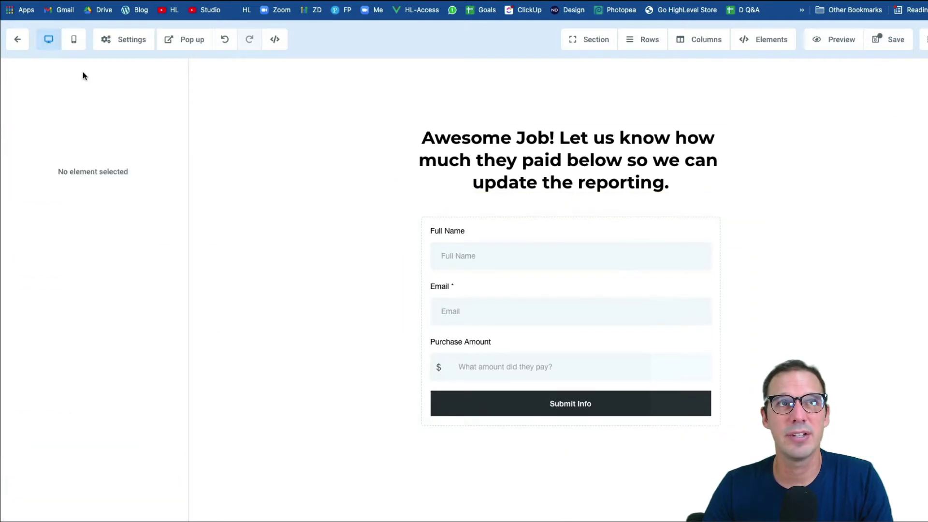
pyautogui.click(28, 42)
pyautogui.click(501, 173)
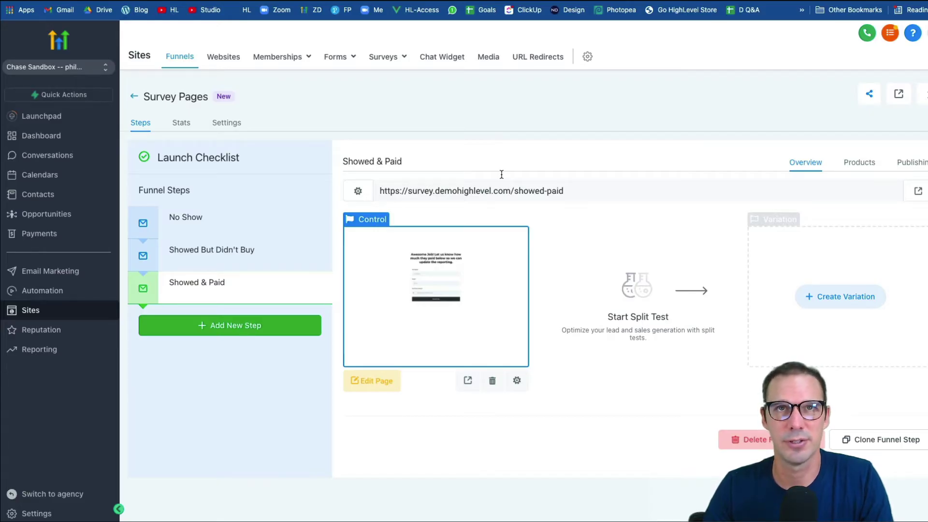
# - Check the funnel's domain, select the No Show step's URL, then go to Email Marketing Trigger Links
pyautogui.click(229, 123)
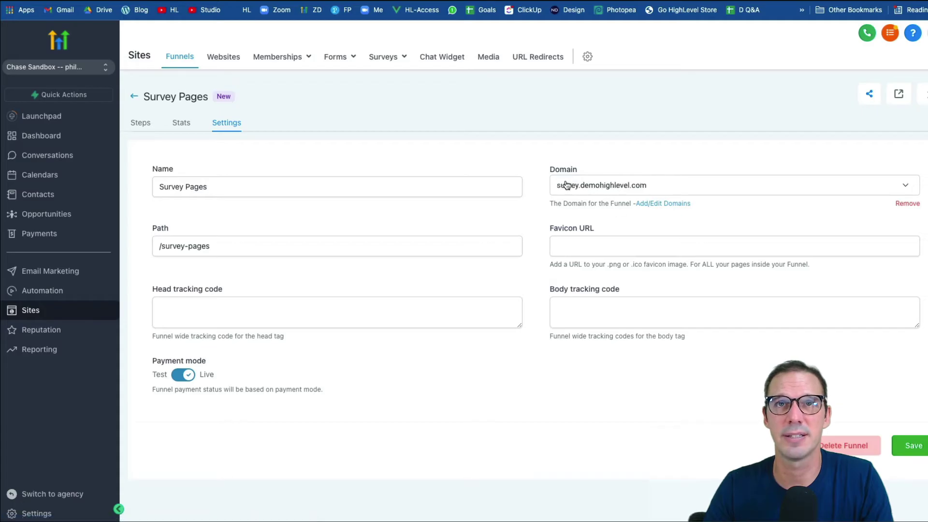
pyautogui.click(141, 124)
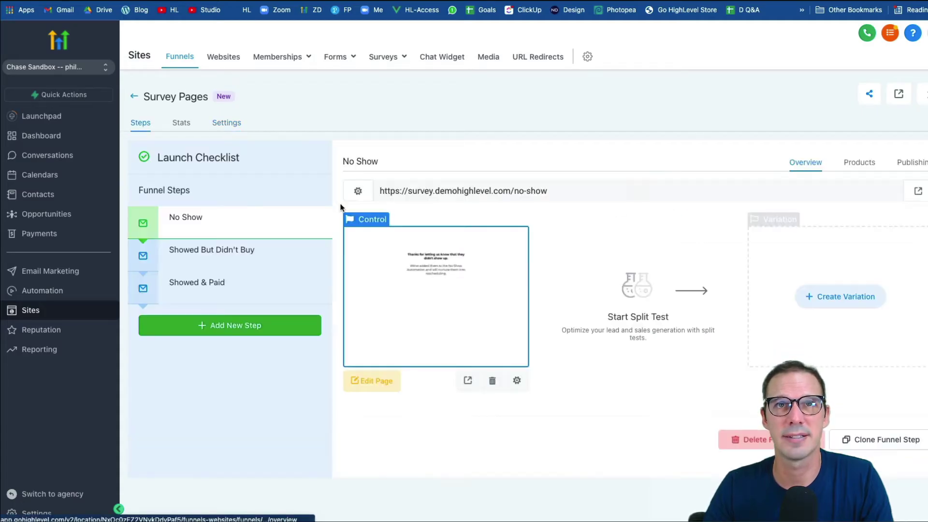
pyautogui.click(439, 190)
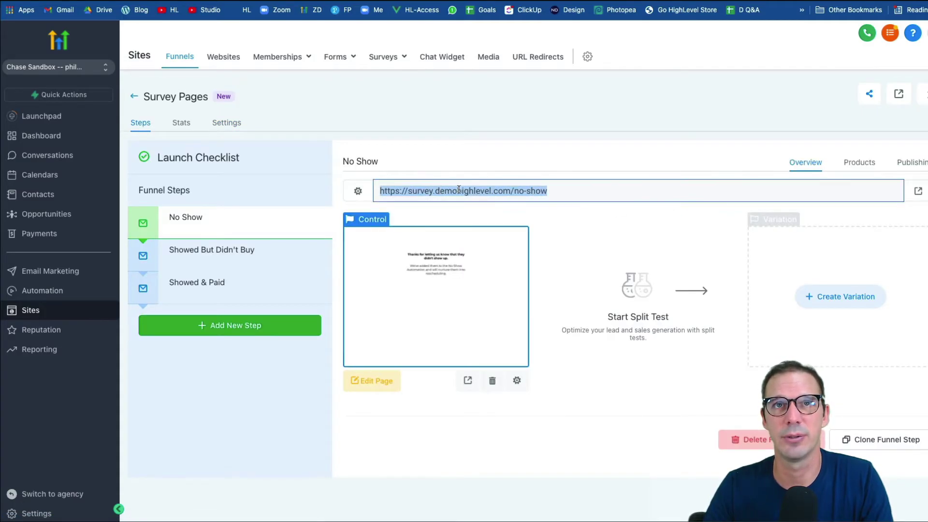
pyautogui.moveTo(552, 191); pyautogui.dragTo(380, 190)
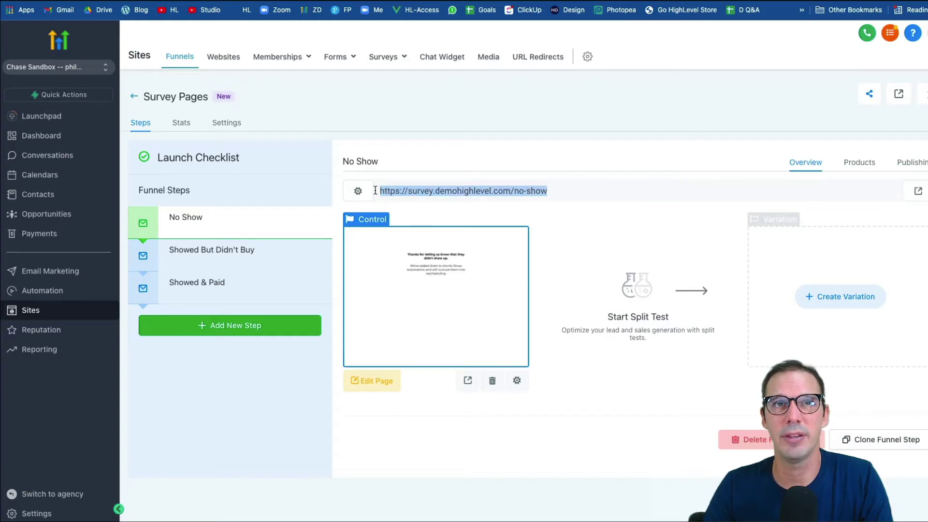
pyautogui.click(549, 202)
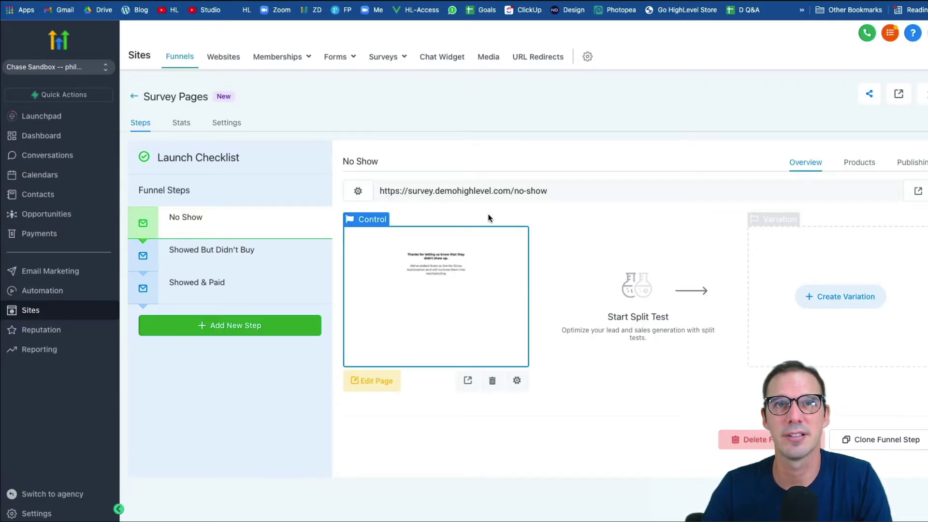
pyautogui.click(57, 280)
pyautogui.click(354, 80)
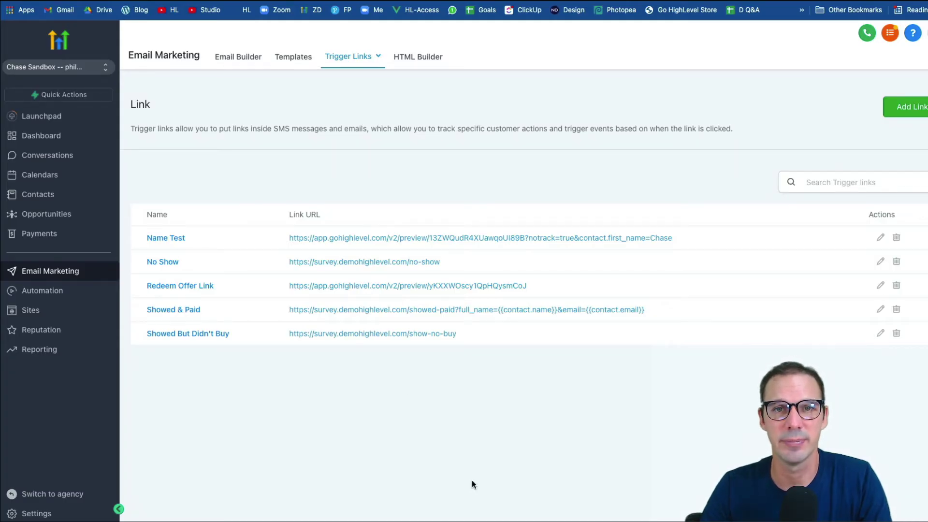
pyautogui.click(909, 109)
pyautogui.click(349, 116)
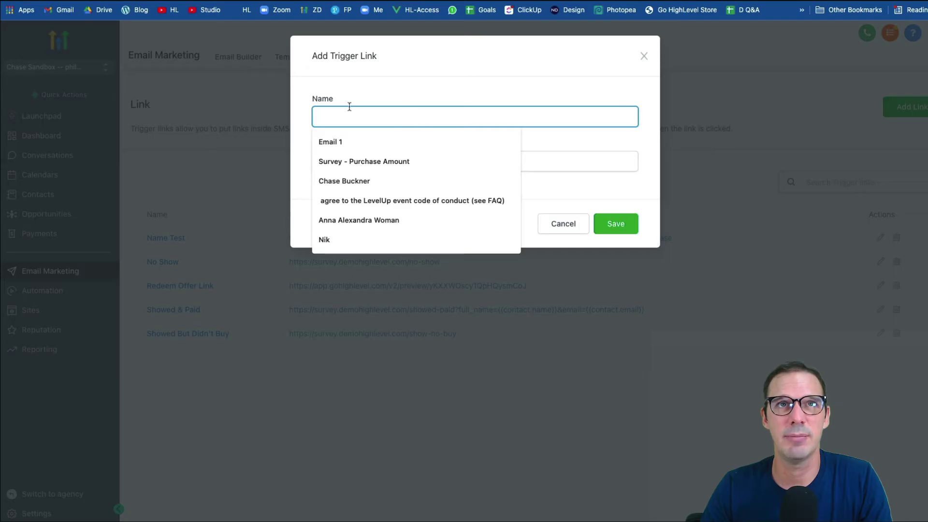
pyautogui.write('No')
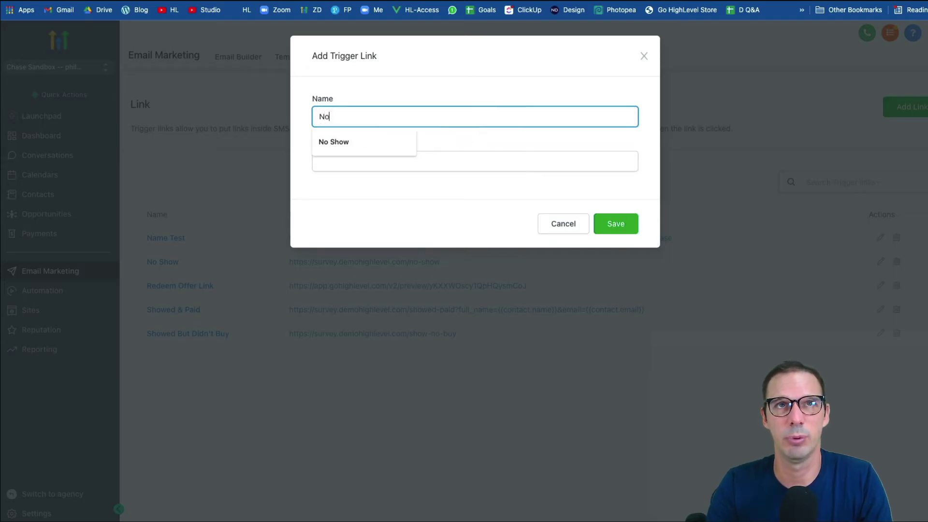
pyautogui.click(390, 162)
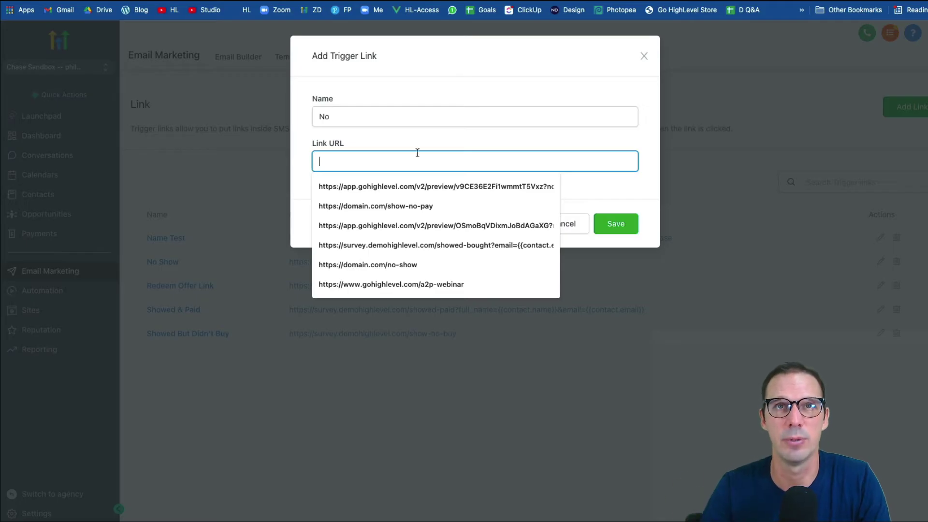
pyautogui.click(644, 57)
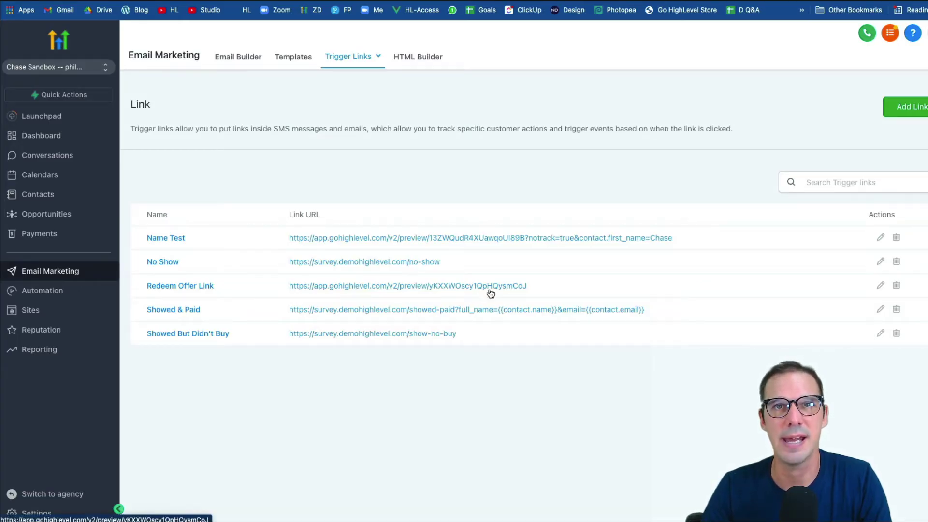
# - Edit the Showed & Paid trigger link and highlight its ?full_name={{contact.name}}&email={{contact.email}} parameters
pyautogui.click(879, 311)
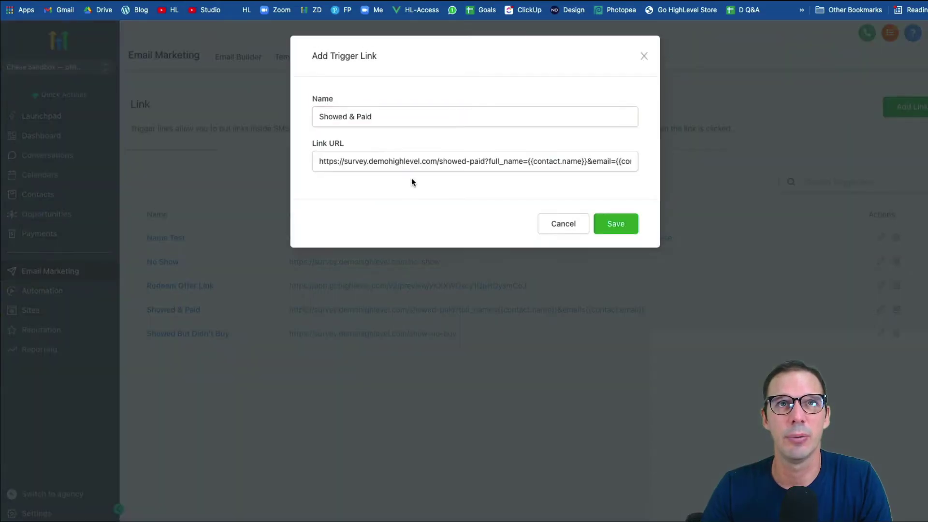
pyautogui.click(486, 165)
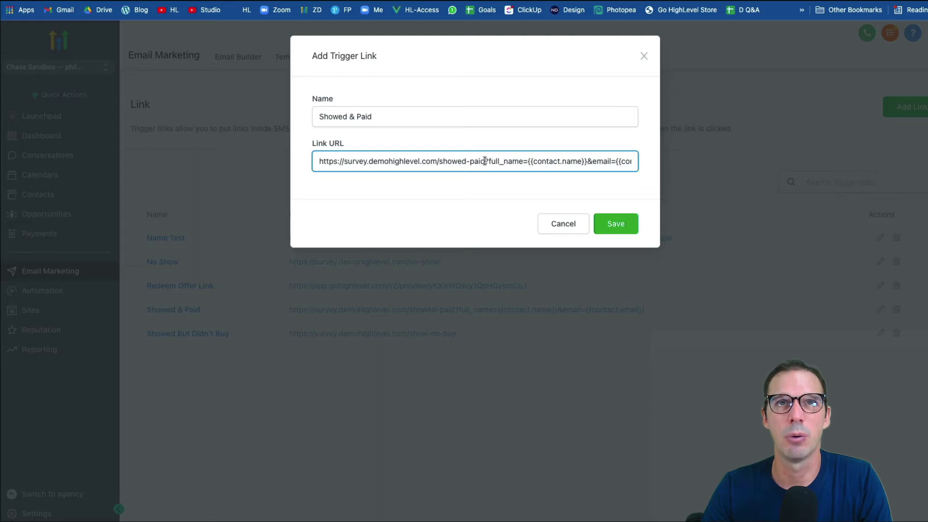
pyautogui.moveTo(485, 160); pyautogui.dragTo(636, 168)
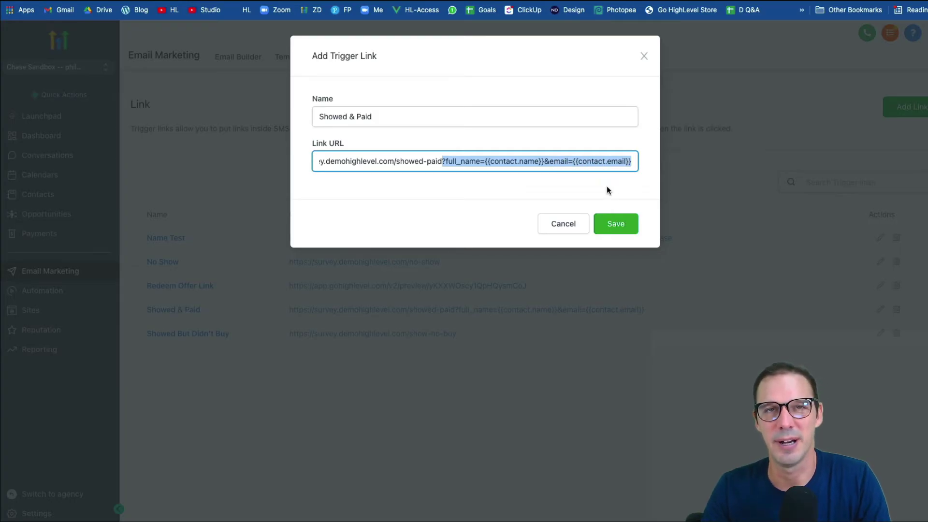
pyautogui.click(577, 175)
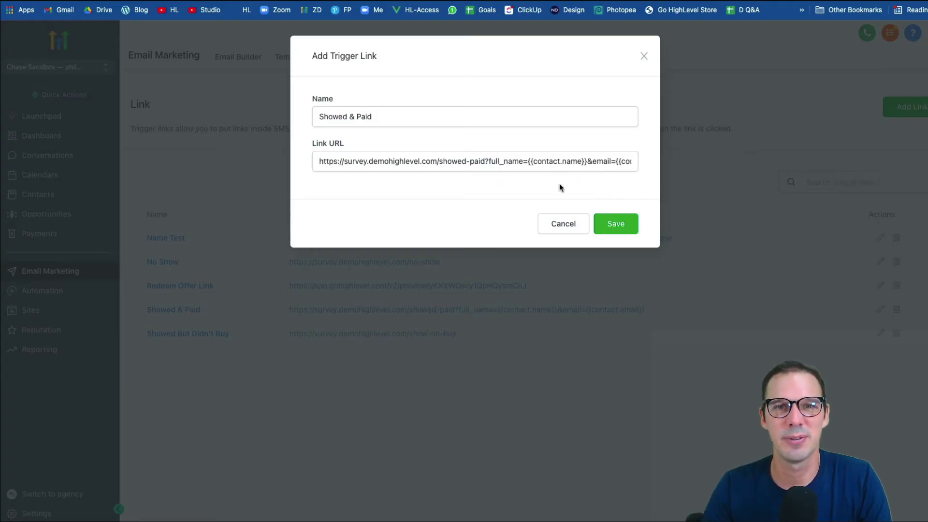
pyautogui.hscroll(3, 534, 162)
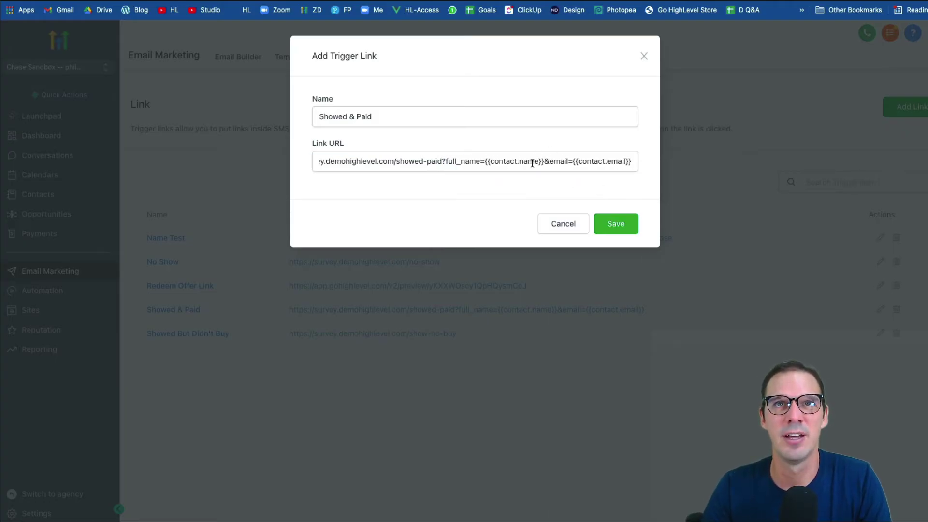
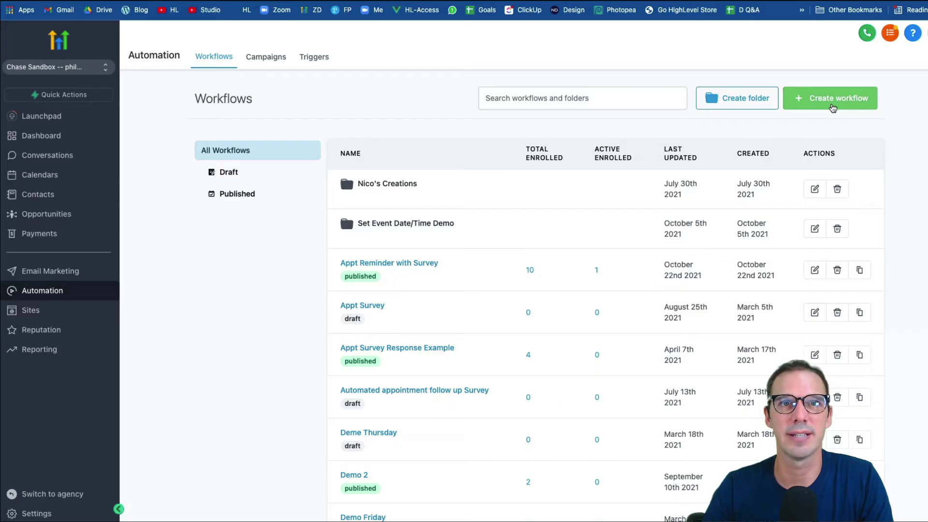
# - Create a workflow from the 'Recipe - Appointment Confirmation + Reminder + Survey + Review Request' card
pyautogui.click(833, 106)
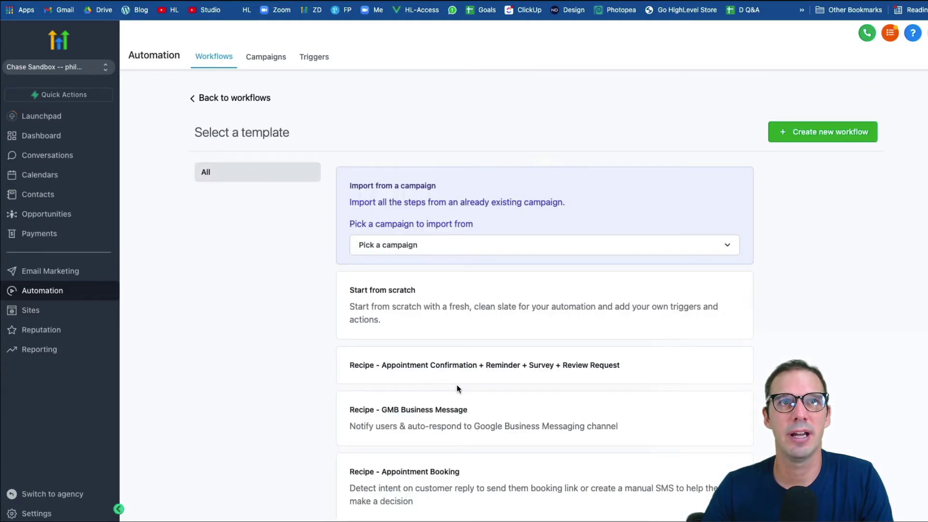
pyautogui.scroll(-6, 457, 389)
pyautogui.scroll(5, 456, 388)
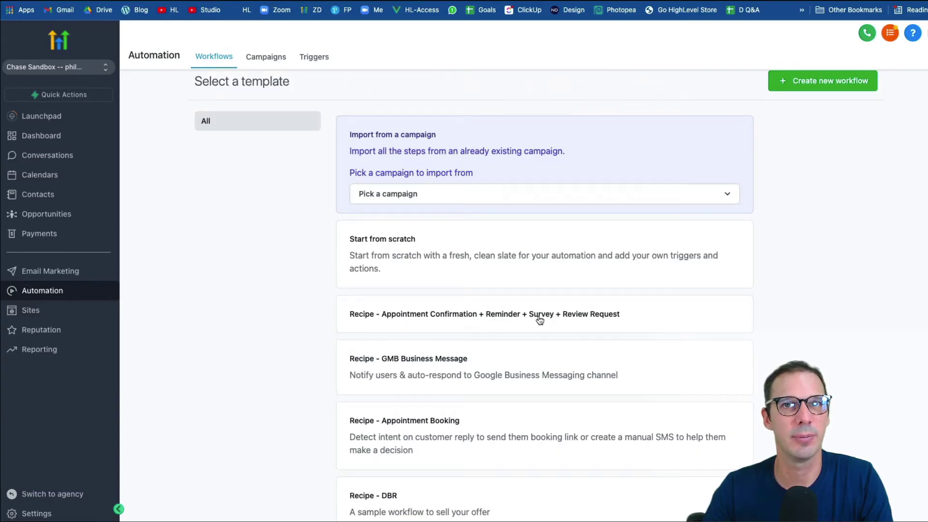
pyautogui.click(584, 320)
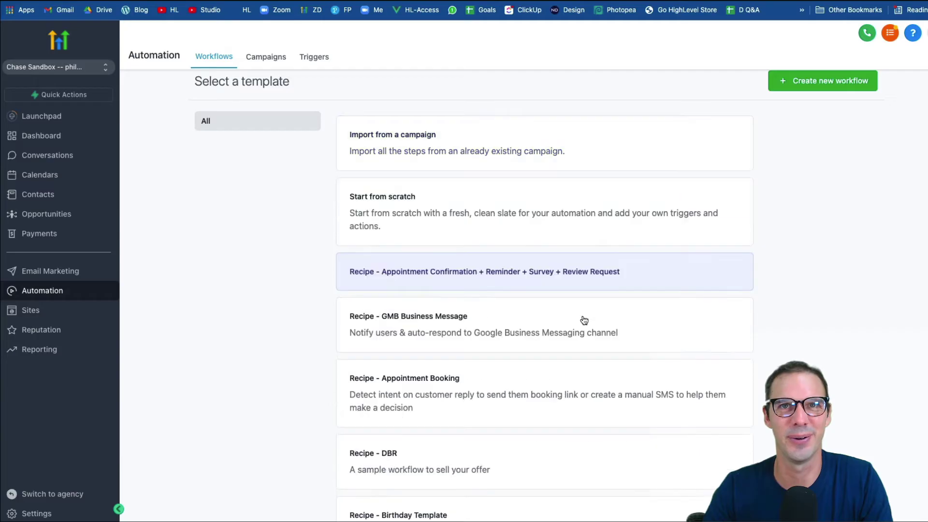
pyautogui.scroll(2, 816, 213)
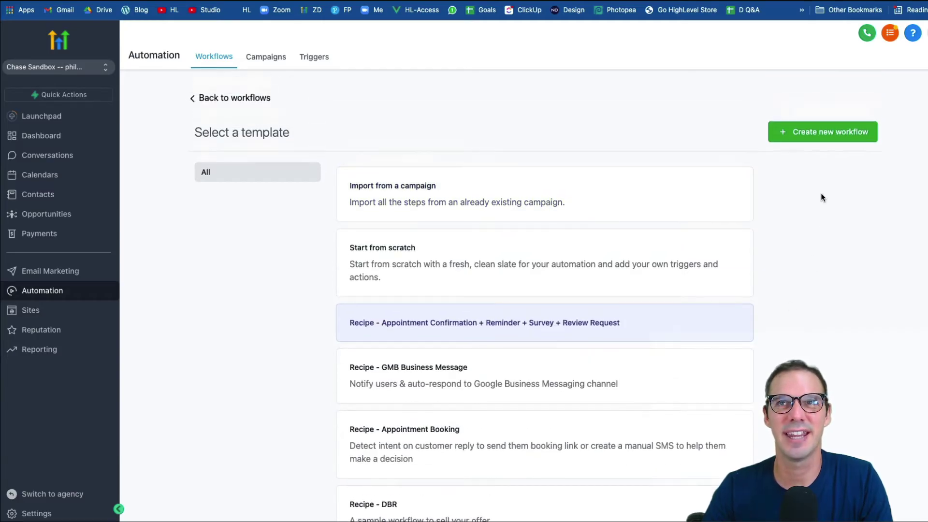
pyautogui.click(814, 141)
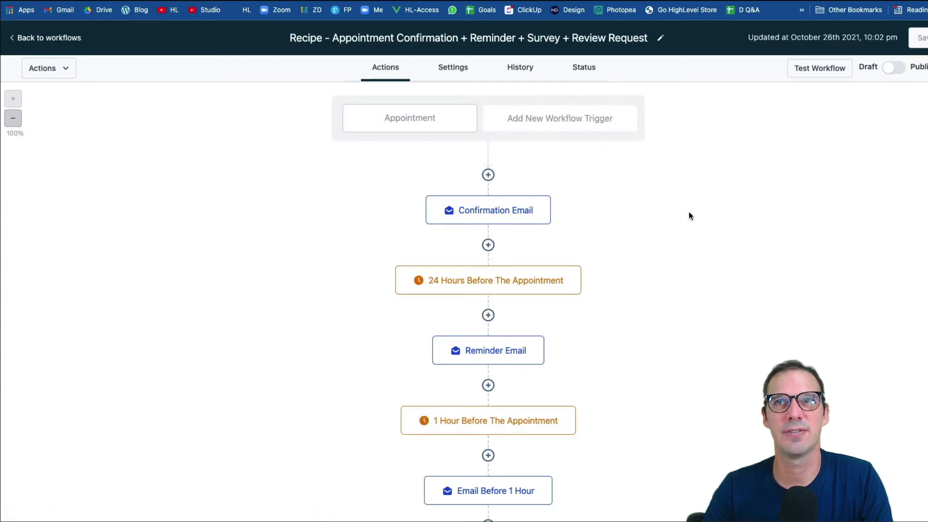
# - Turn on Allow Multiple in the workflow settings, save, and return to the Actions diagram
pyautogui.click(456, 71)
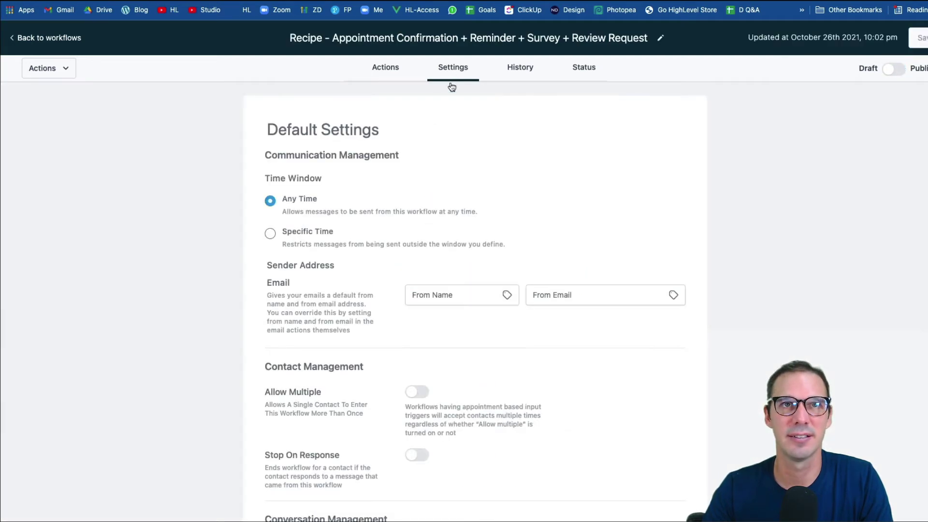
pyautogui.scroll(-3, 380, 345)
pyautogui.click(417, 320)
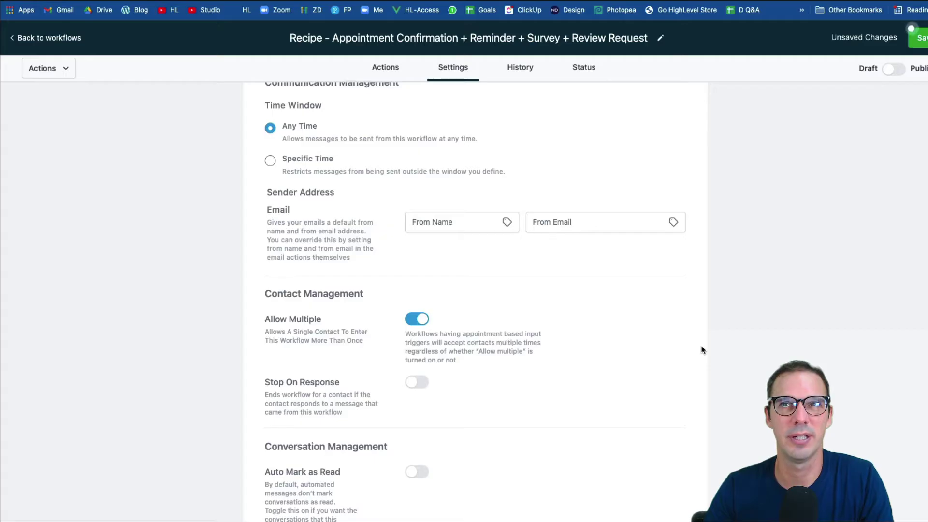
pyautogui.scroll(3, 703, 349)
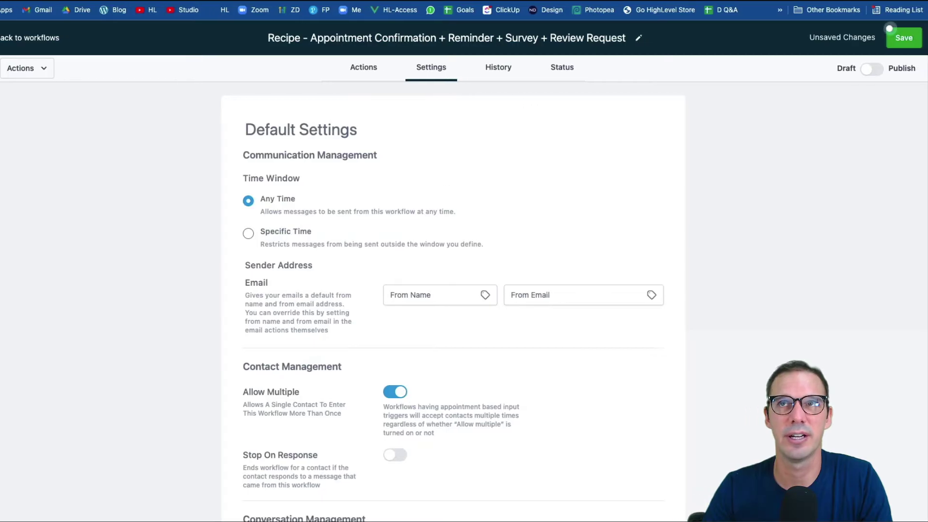
pyautogui.click(915, 38)
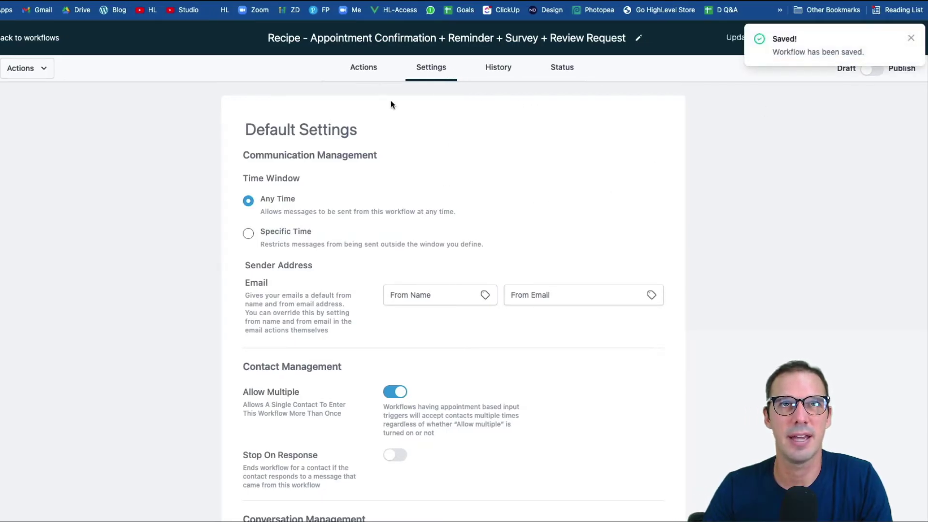
pyautogui.click(369, 72)
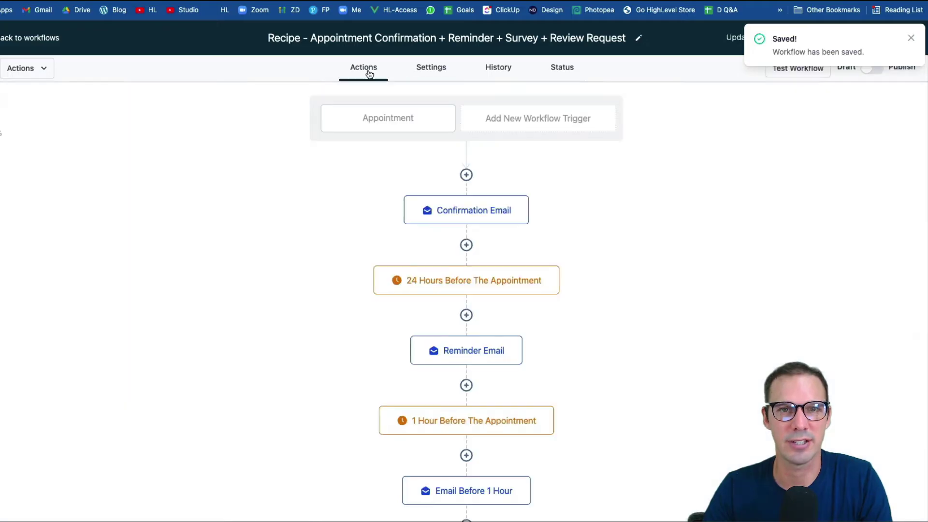
# - Add an In calendar filter set to Teeth whitening on the Appointment trigger and save it
pyautogui.click(391, 126)
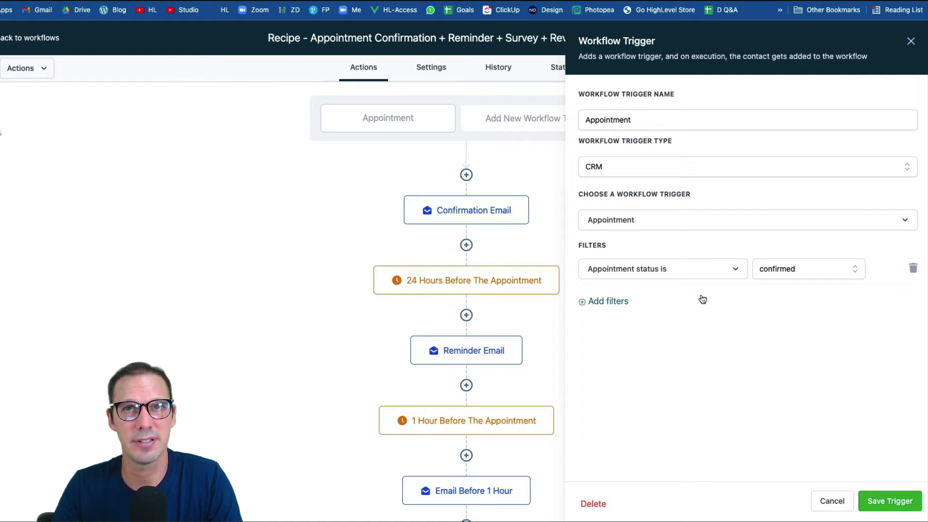
pyautogui.click(623, 303)
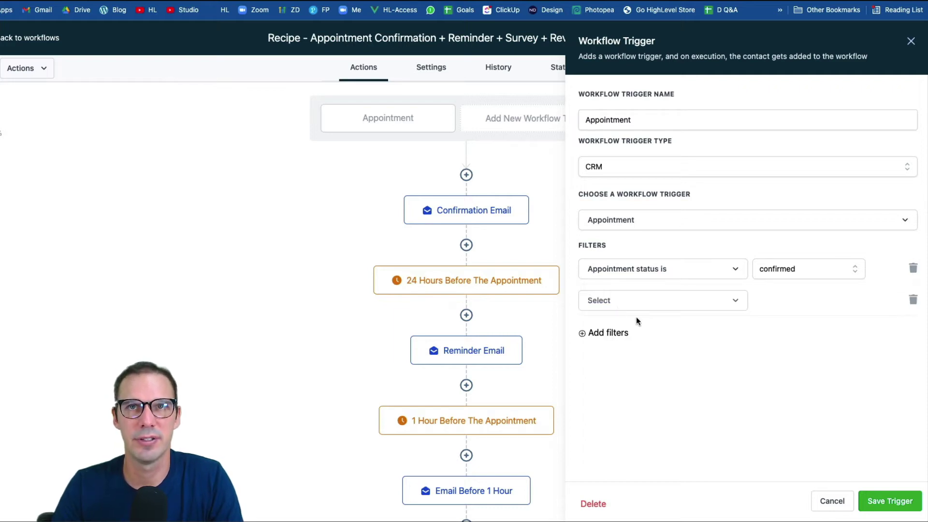
pyautogui.click(681, 307)
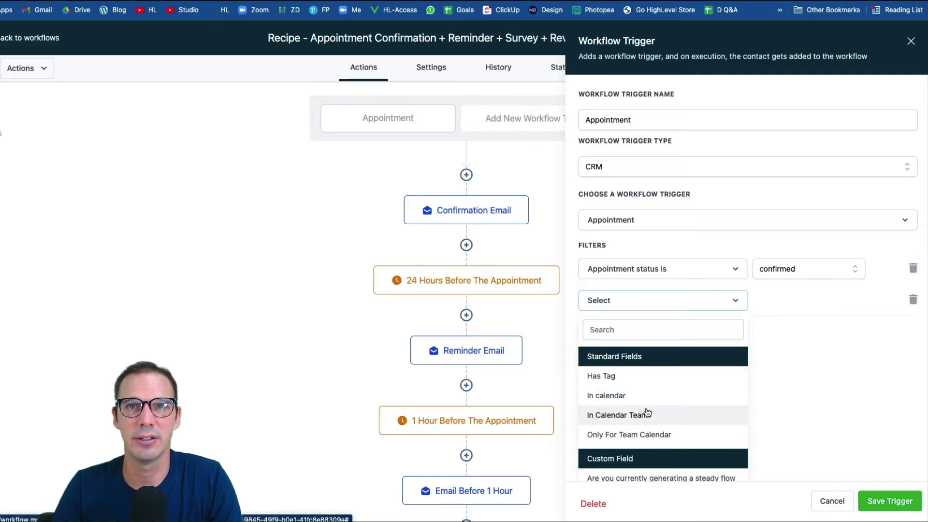
pyautogui.click(664, 399)
pyautogui.click(786, 308)
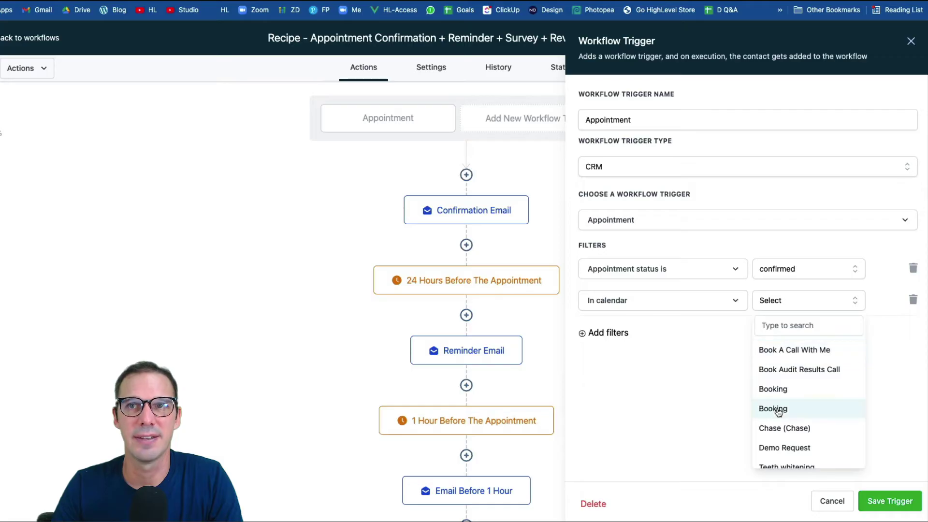
pyautogui.scroll(-1, 802, 435)
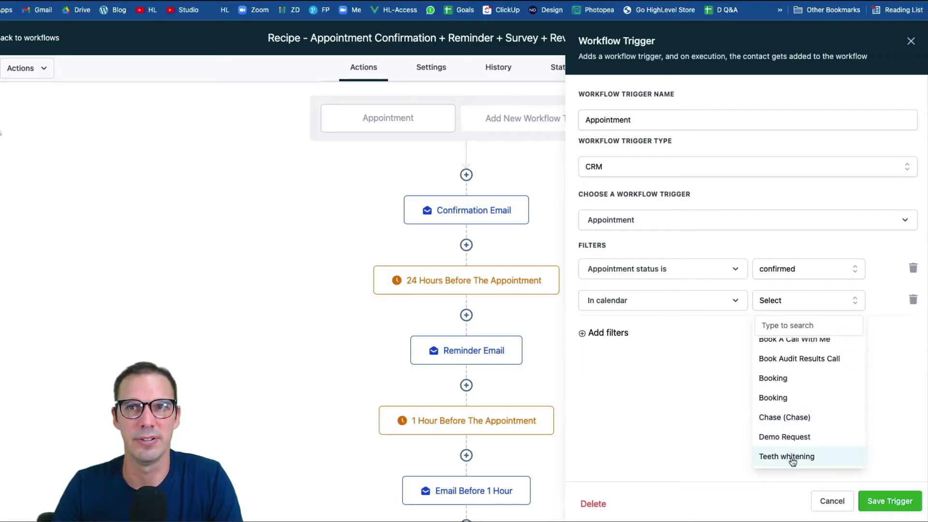
pyautogui.click(792, 459)
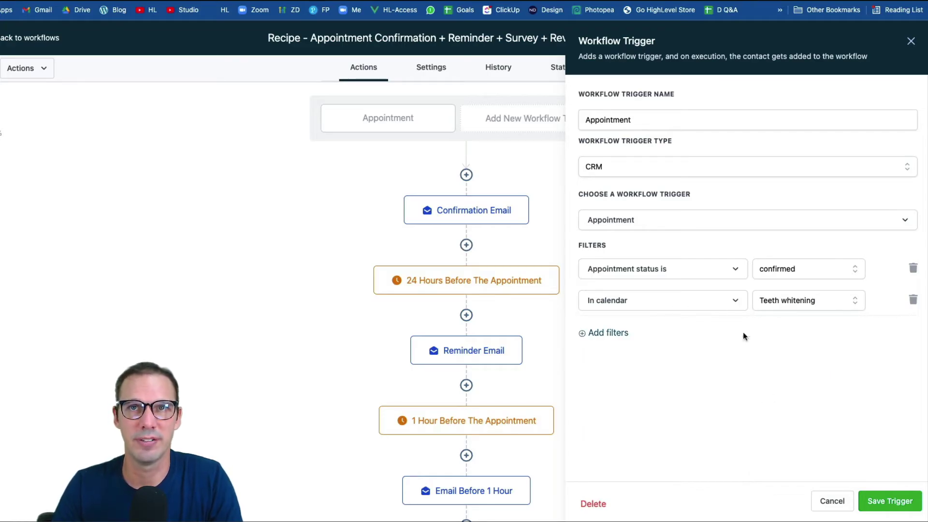
pyautogui.click(891, 502)
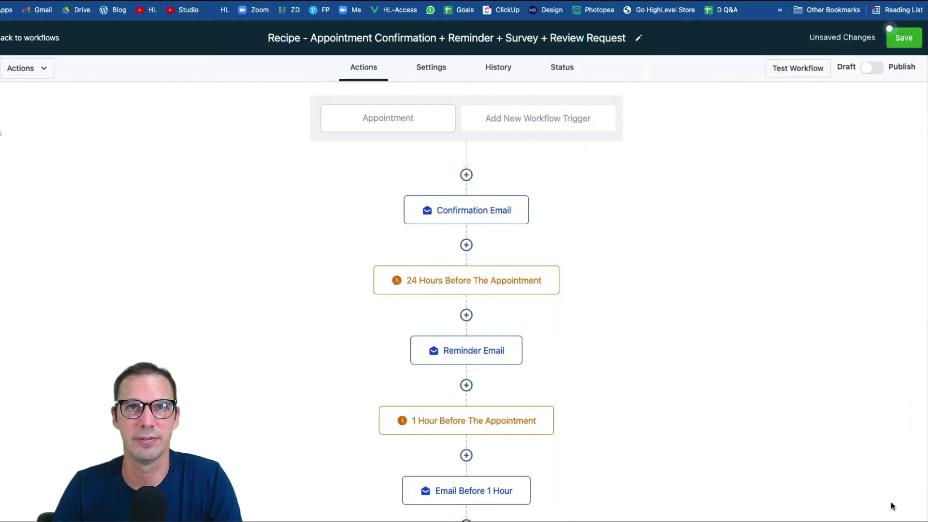
pyautogui.click(460, 212)
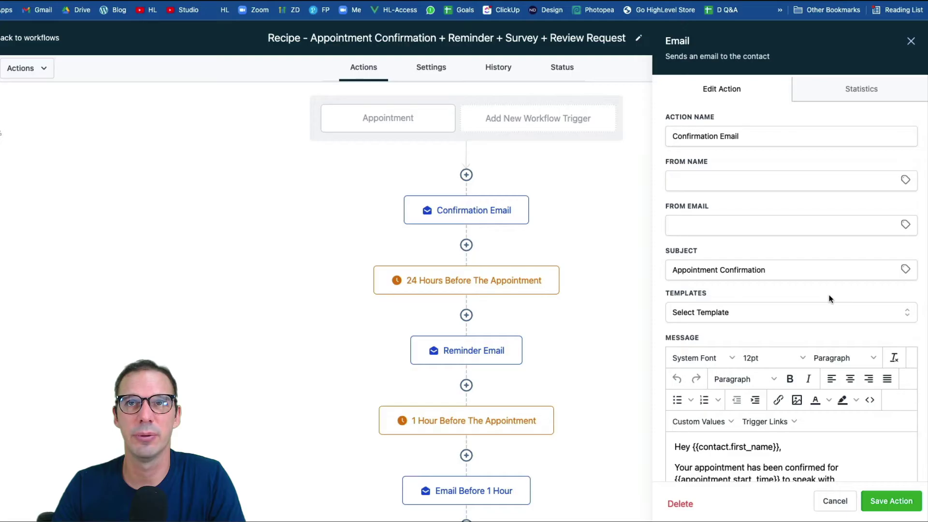
pyautogui.scroll(-1, 827, 292)
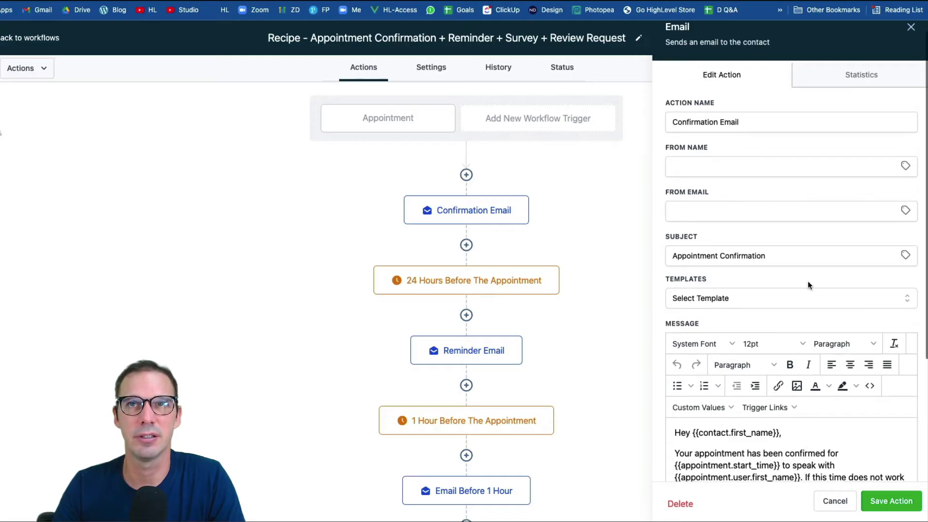
pyautogui.scroll(-1, 808, 284)
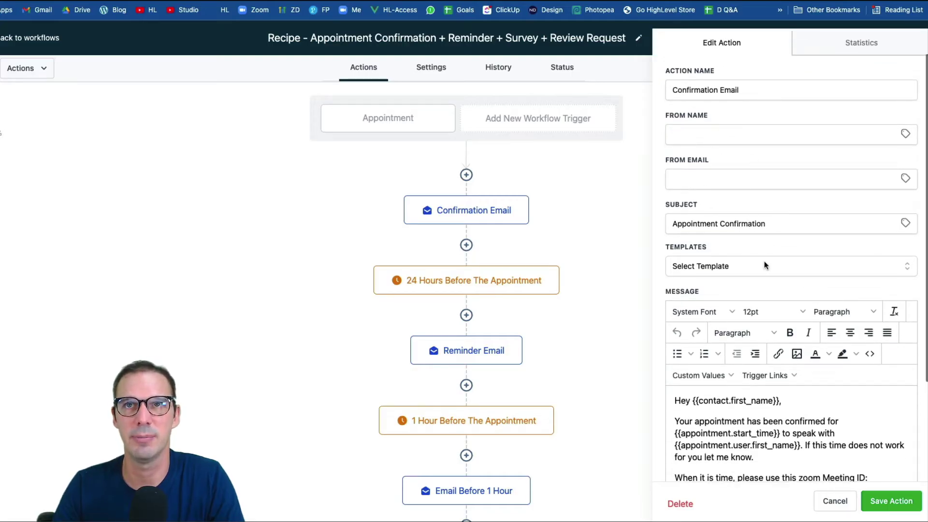
pyautogui.scroll(-4, 765, 265)
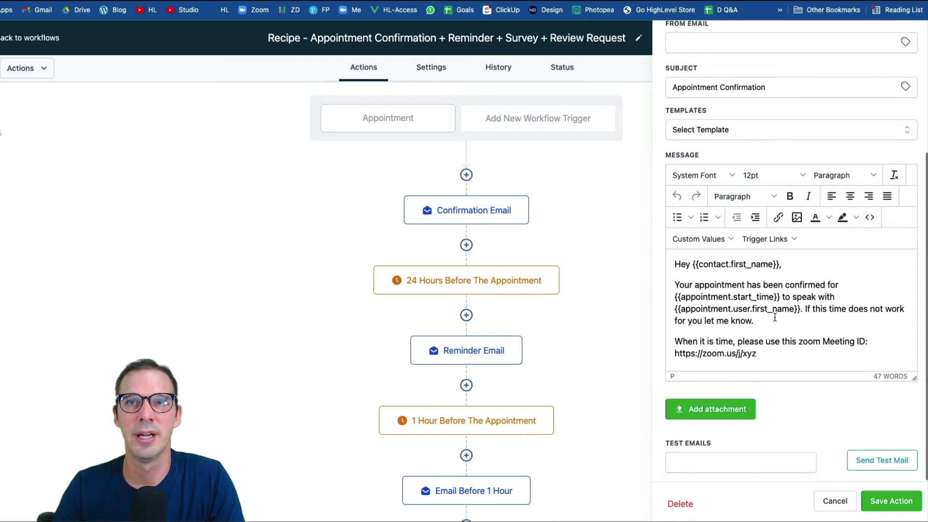
pyautogui.scroll(-5, 773, 317)
pyautogui.scroll(3, 775, 317)
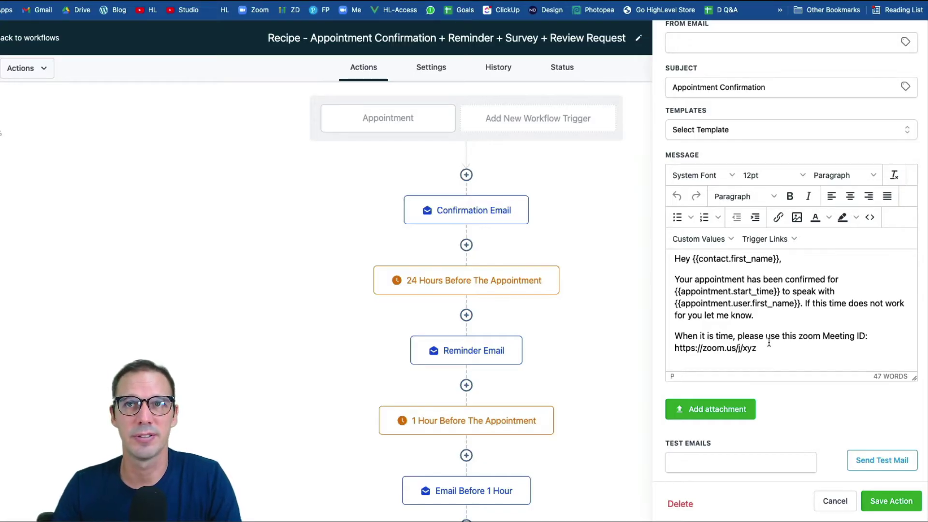
pyautogui.scroll(-2, 780, 317)
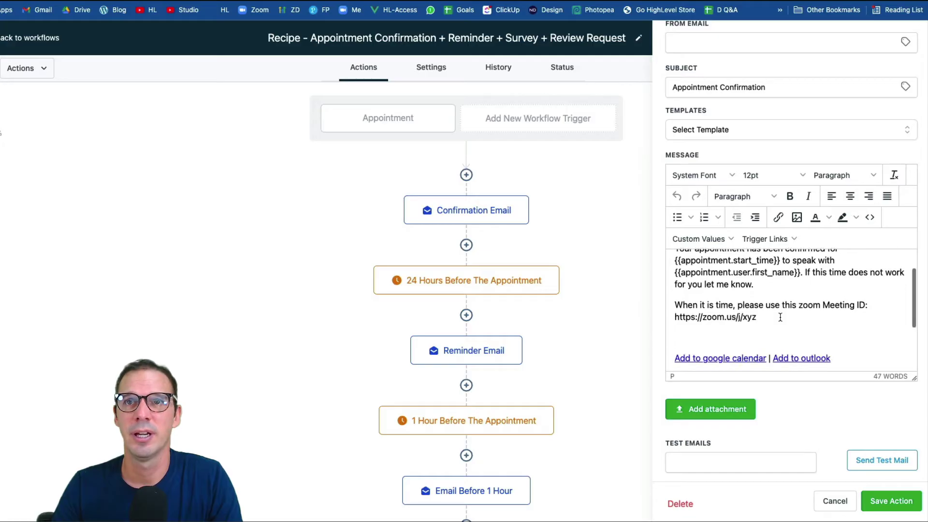
pyautogui.moveTo(758, 297); pyautogui.dragTo(676, 298)
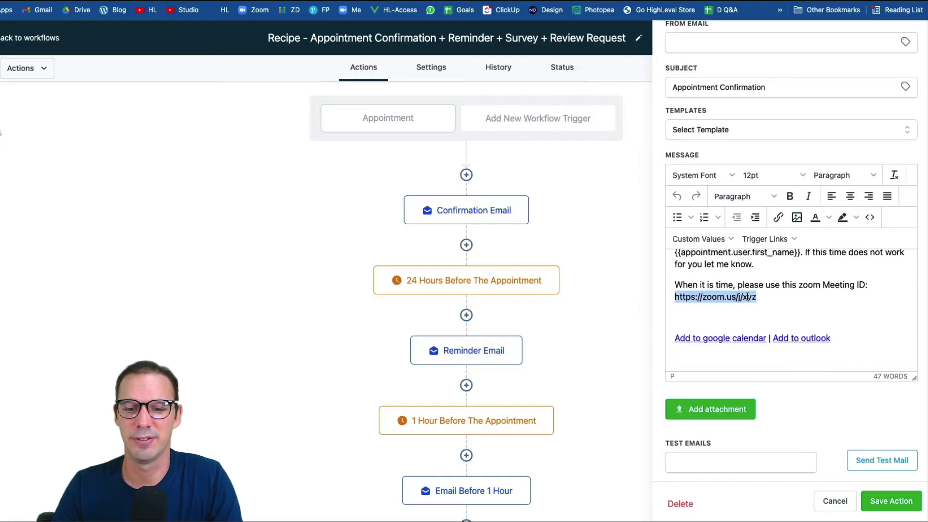
pyautogui.scroll(3, 748, 296)
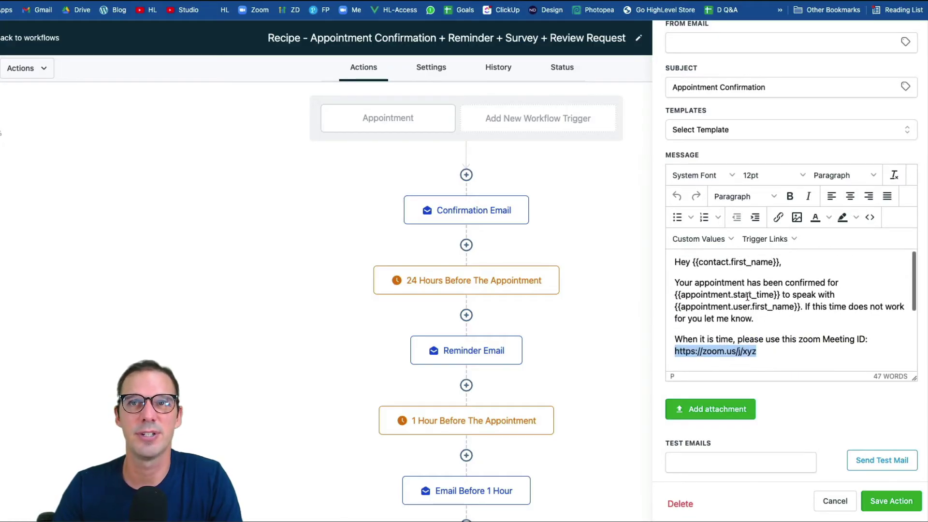
pyautogui.click(900, 508)
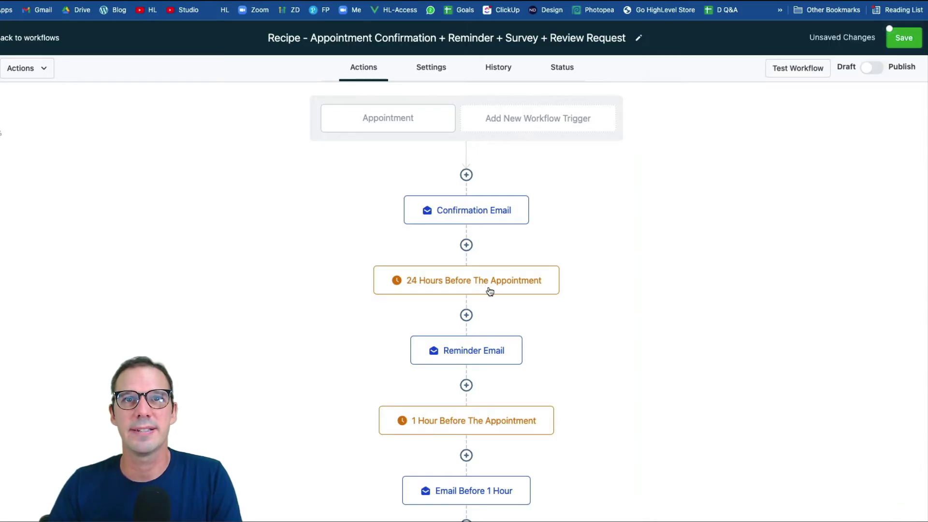
pyautogui.click(436, 290)
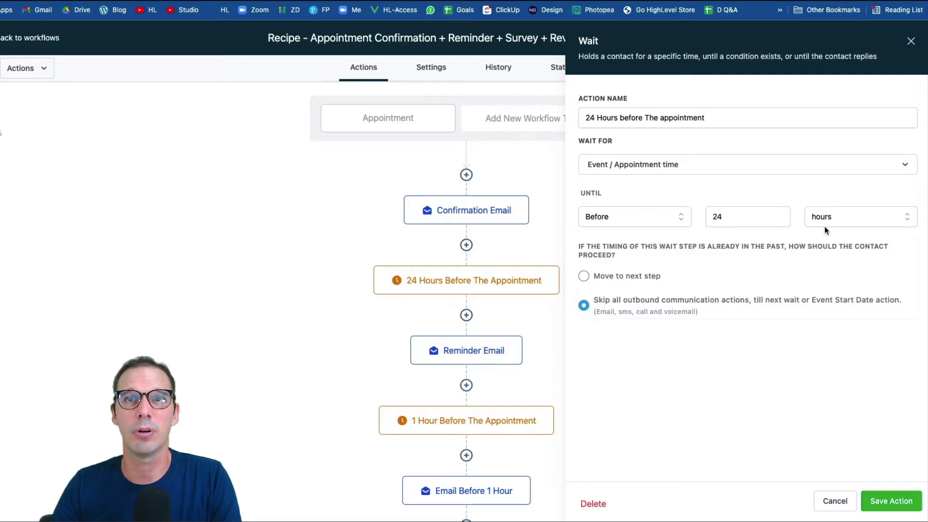
pyautogui.click(911, 41)
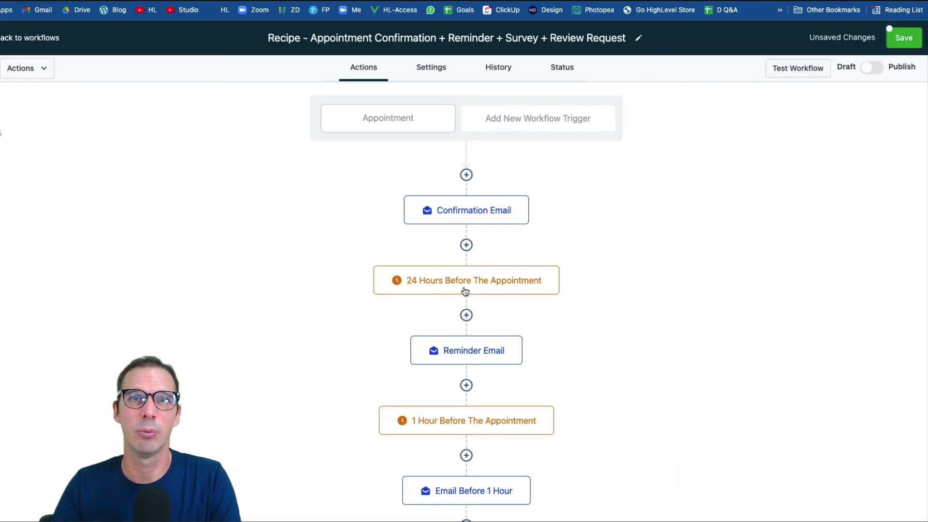
pyautogui.scroll(-1, 465, 357)
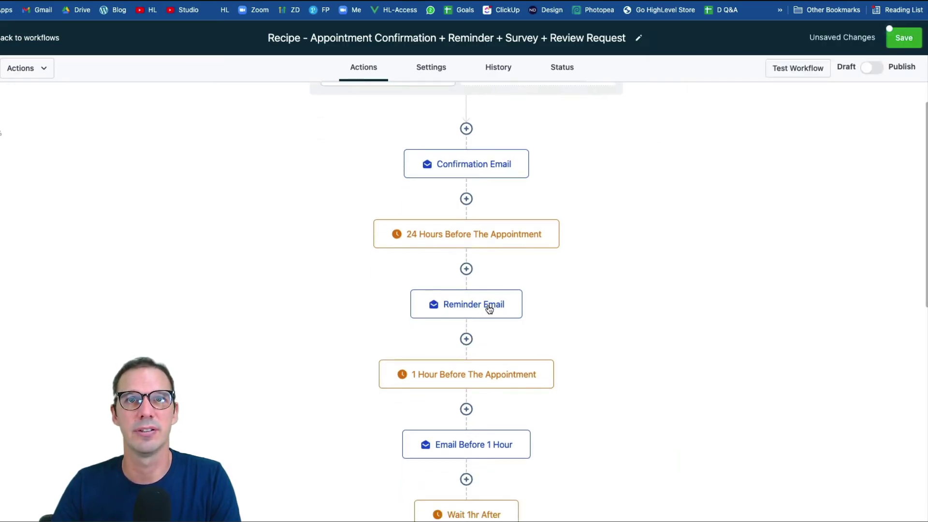
pyautogui.click(489, 309)
pyautogui.scroll(-1, 744, 377)
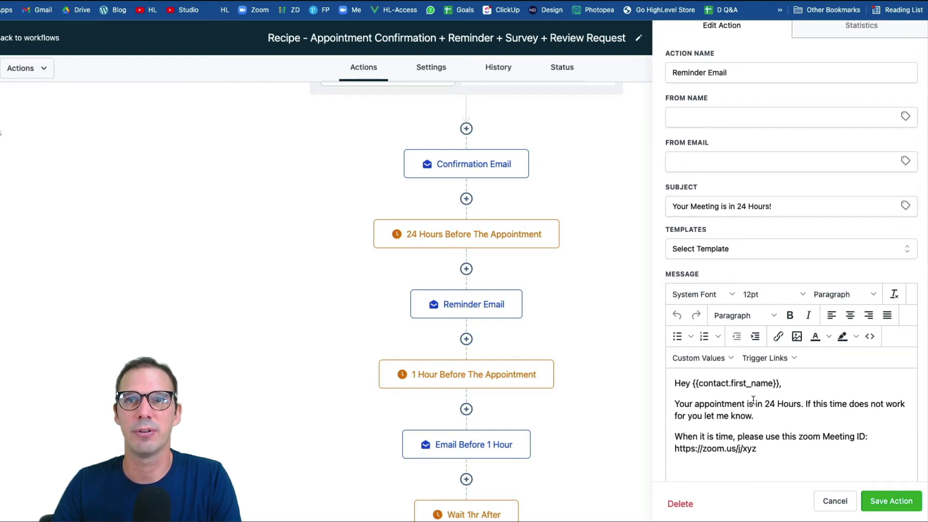
pyautogui.scroll(1, 779, 285)
pyautogui.click(911, 41)
pyautogui.scroll(-1, 458, 389)
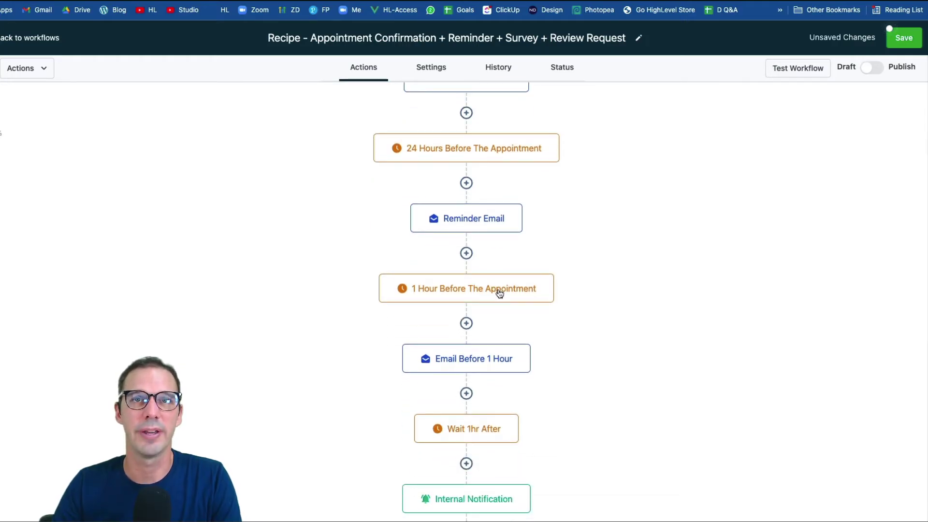
pyautogui.click(481, 357)
pyautogui.click(912, 44)
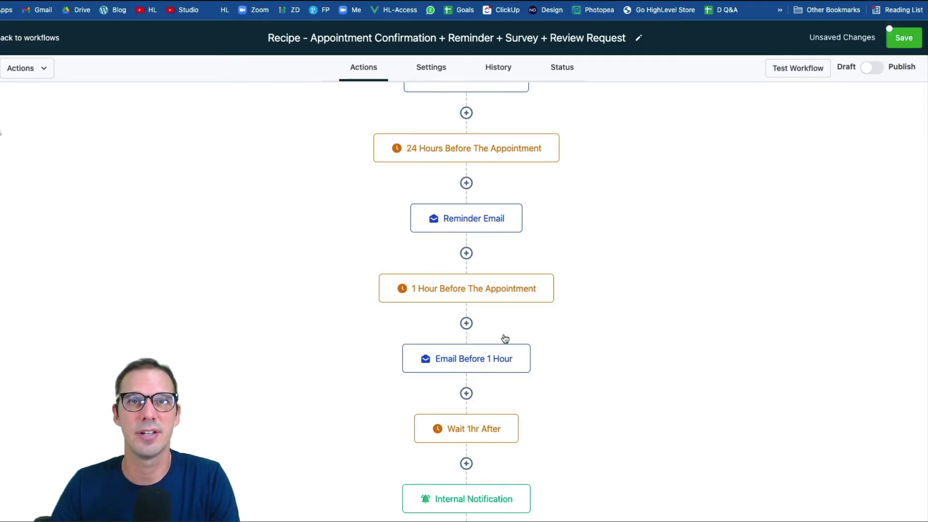
pyautogui.scroll(-1, 443, 322)
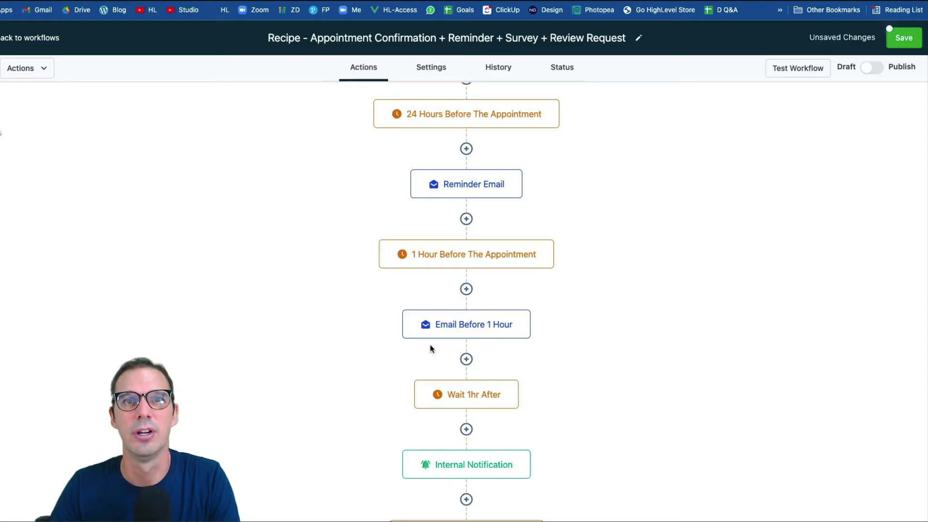
pyautogui.scroll(-1, 430, 349)
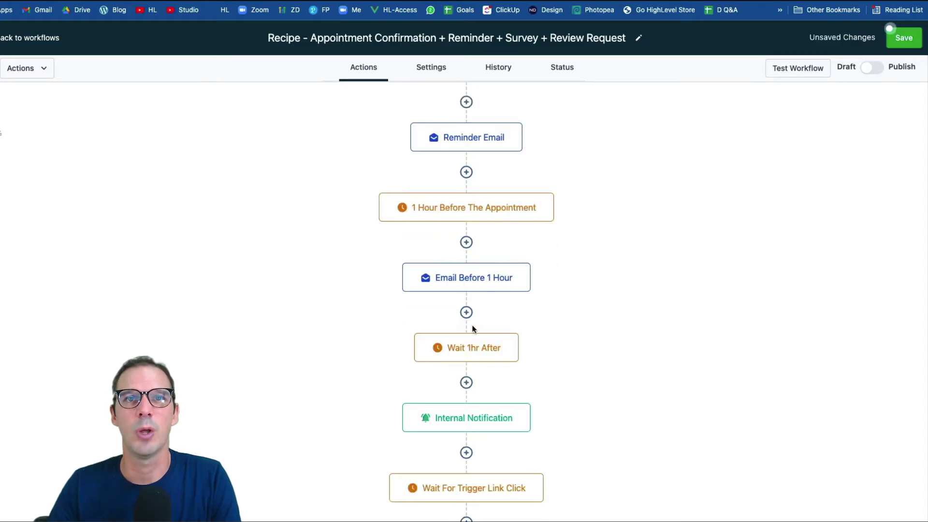
pyautogui.click(470, 354)
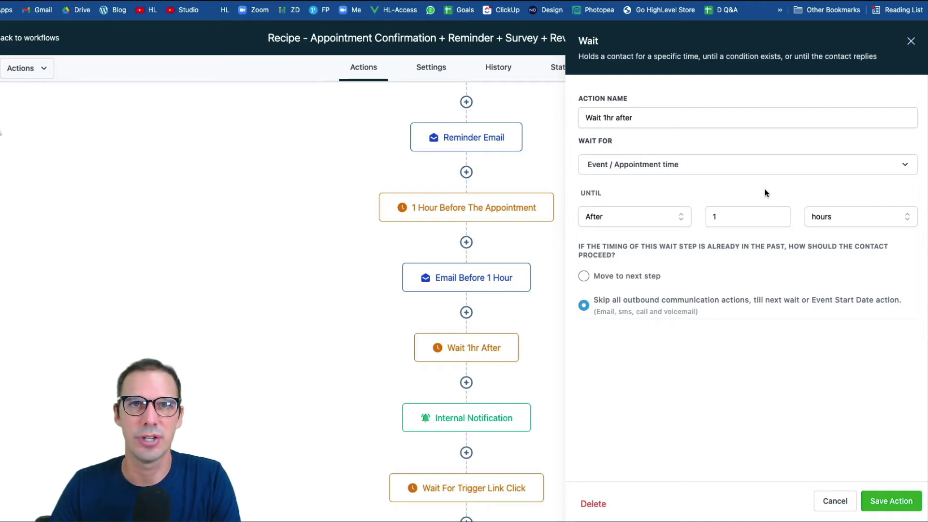
pyautogui.click(911, 40)
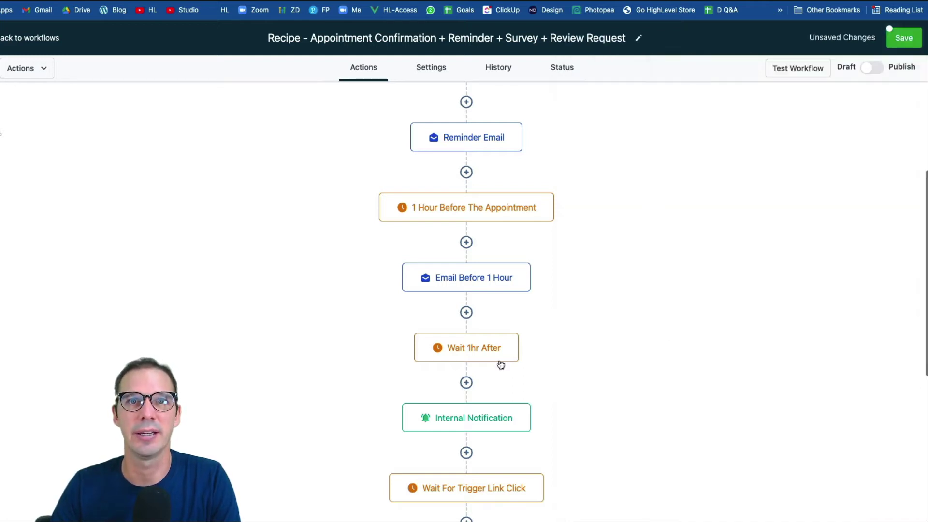
pyautogui.scroll(-2, 498, 372)
# - Open the Internal Notification step and highlight {{contact.name}} in the 'Appt Followup' subject
pyautogui.click(467, 364)
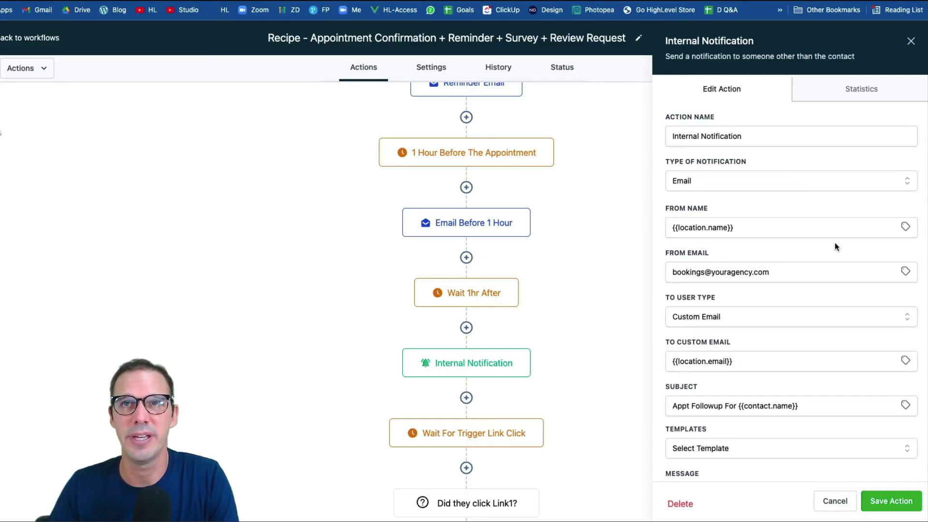
pyautogui.scroll(-2, 753, 294)
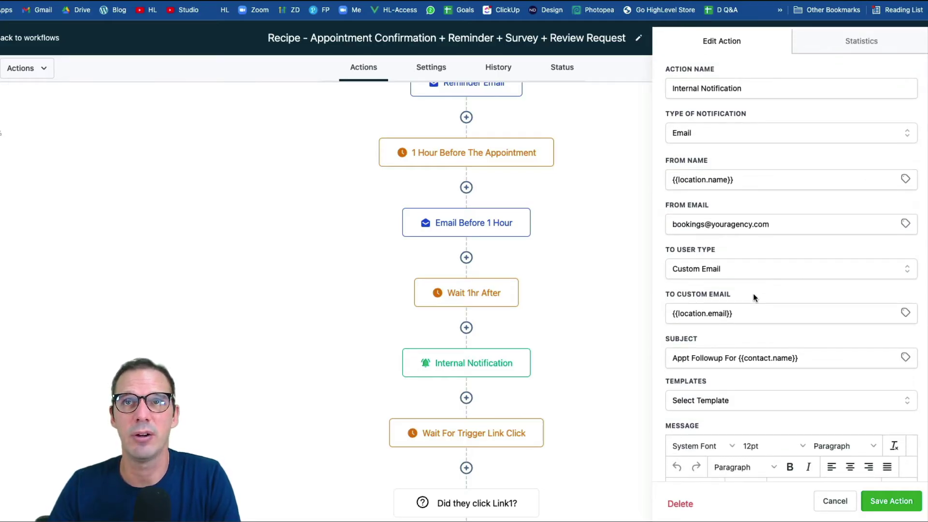
pyautogui.scroll(-4, 723, 317)
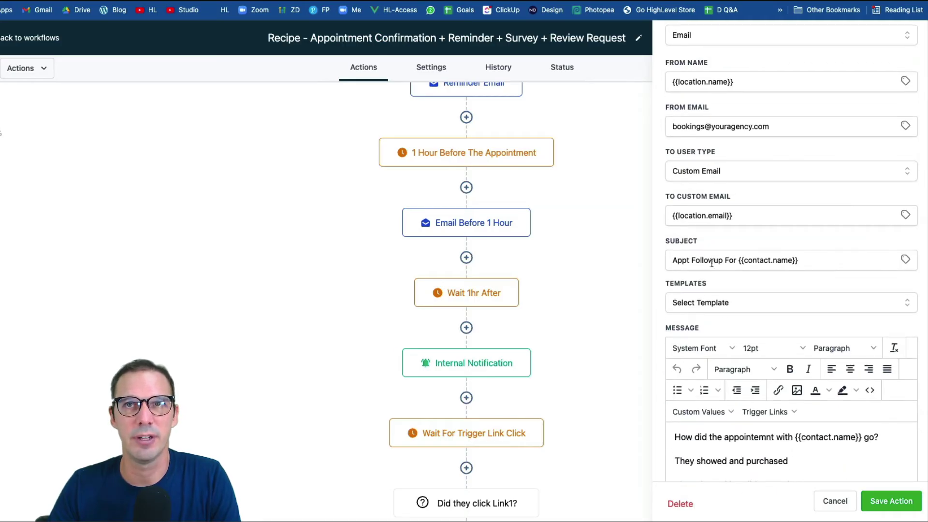
pyautogui.moveTo(736, 261); pyautogui.dragTo(807, 263)
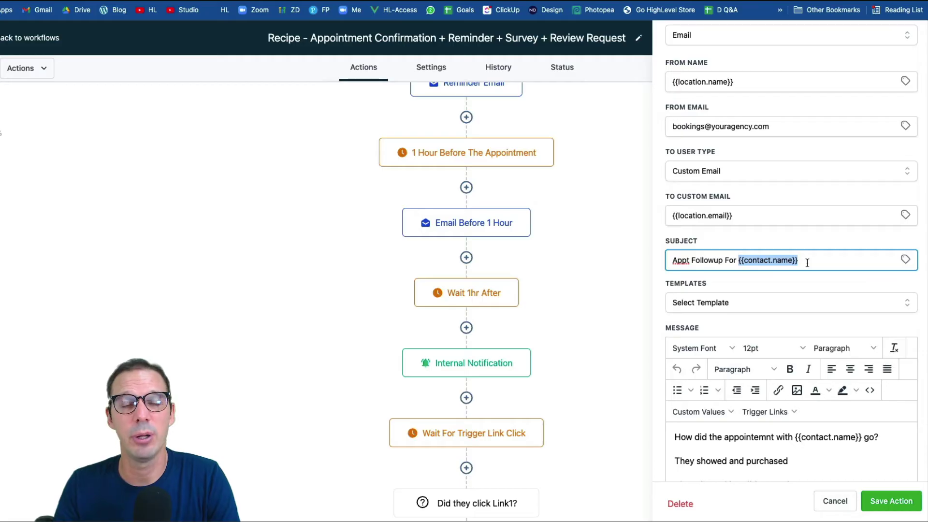
# - Review the message body's outcome question and select the line 'They showed and purchased'
pyautogui.scroll(-2, 808, 263)
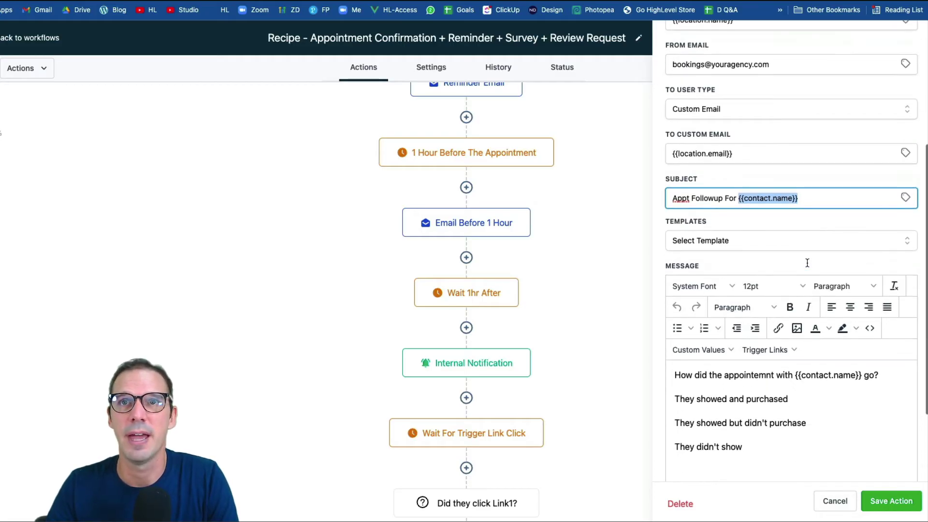
pyautogui.scroll(-2, 784, 305)
pyautogui.scroll(1, 773, 335)
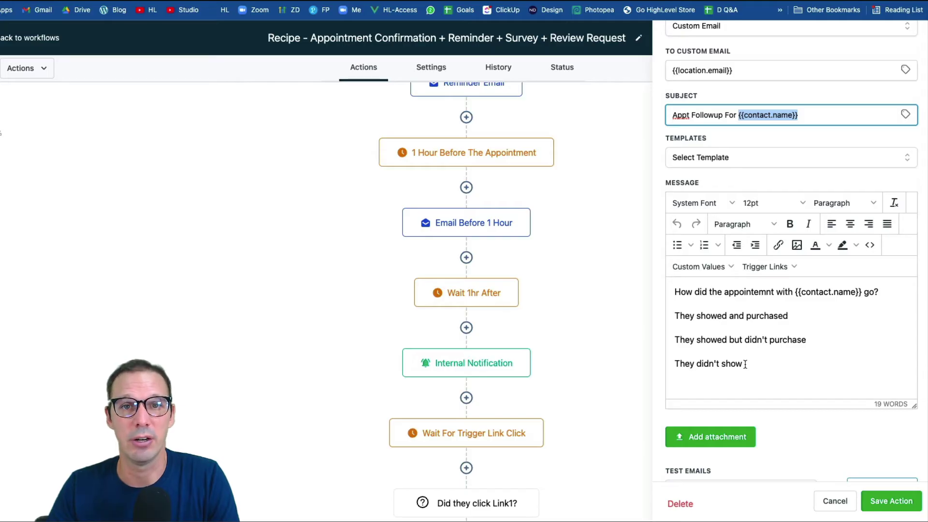
pyautogui.moveTo(674, 291); pyautogui.dragTo(874, 292)
pyautogui.click(828, 293)
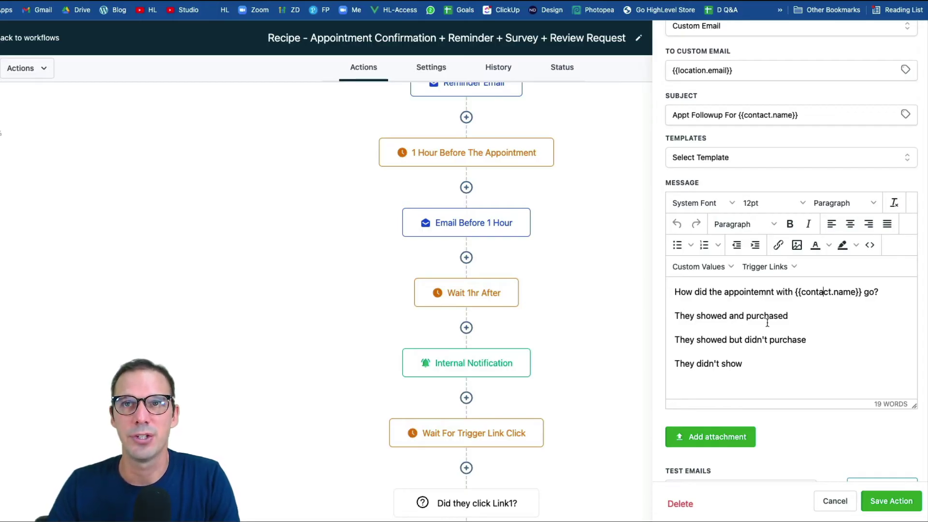
pyautogui.moveTo(787, 315); pyautogui.dragTo(668, 318)
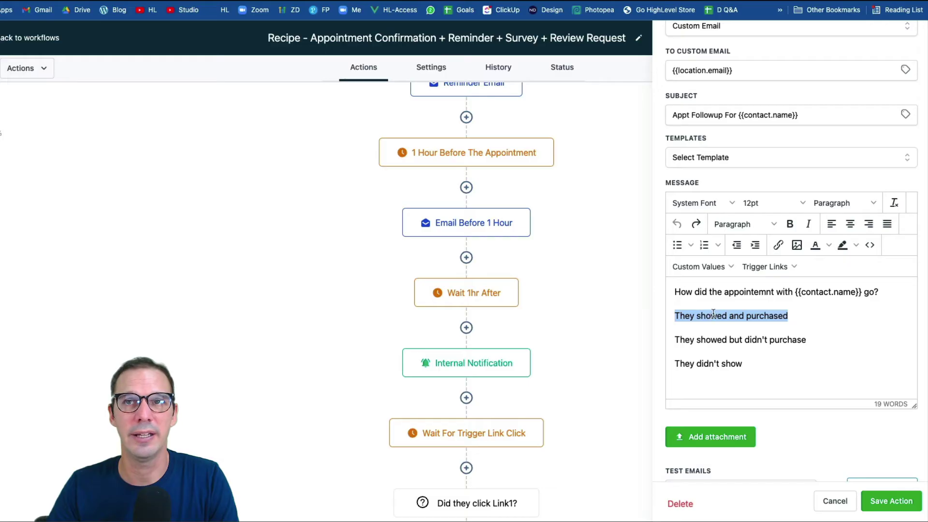
# - Link the 'They showed and purchased' line to the Showed & Paid trigger link
pyautogui.click(777, 246)
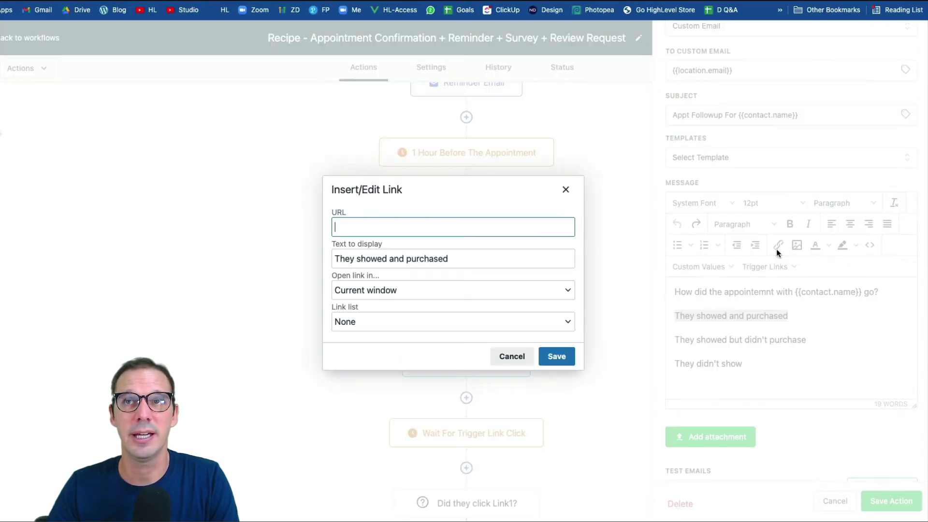
pyautogui.click(392, 322)
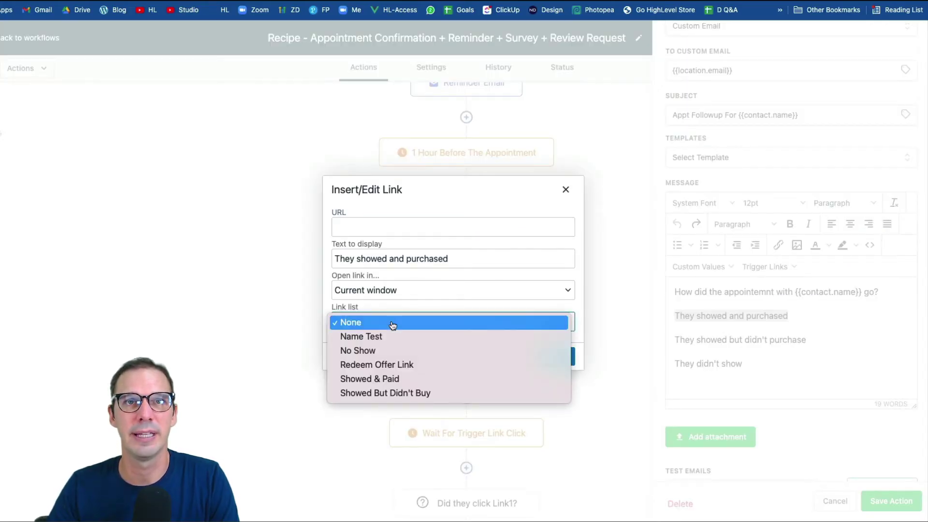
pyautogui.click(403, 379)
pyautogui.click(555, 356)
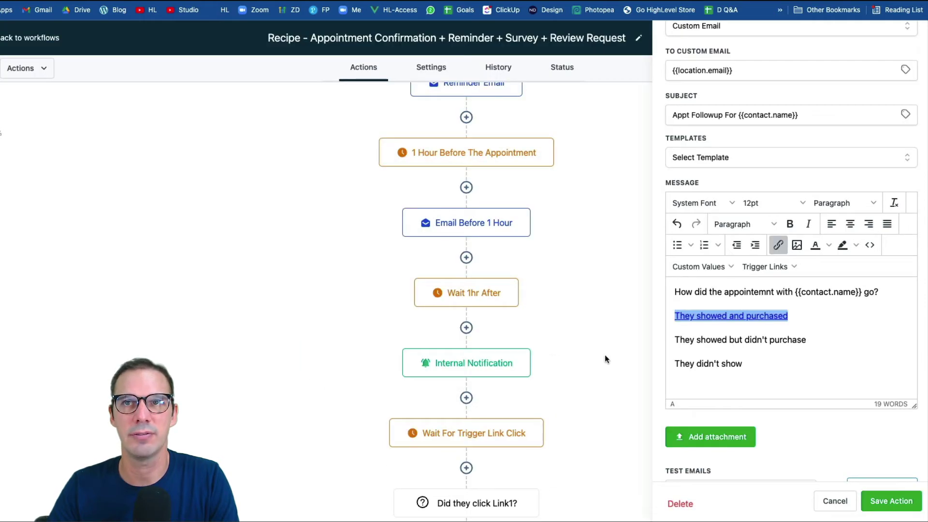
pyautogui.click(783, 340)
# - Link the 'They showed but didn't purchase' line to the Showed But Didn't Buy trigger link
pyautogui.moveTo(806, 339); pyautogui.dragTo(673, 341)
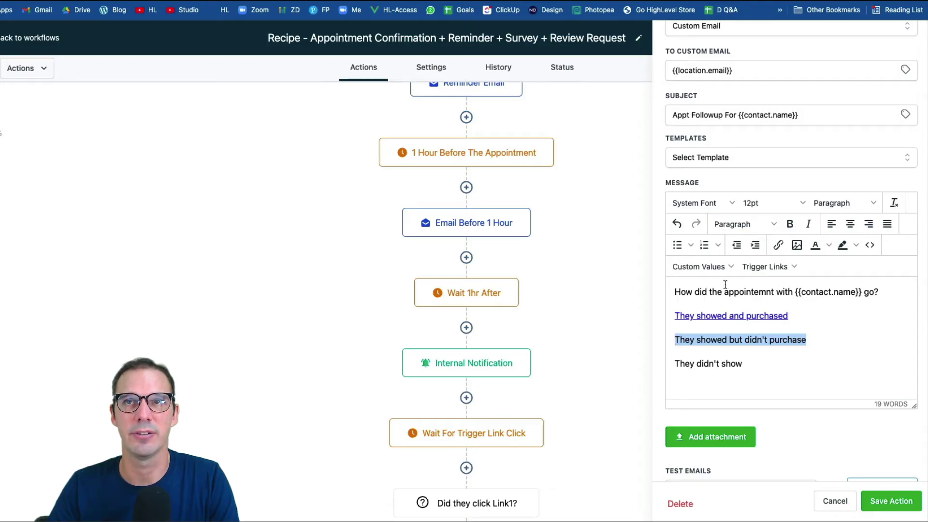
pyautogui.click(777, 245)
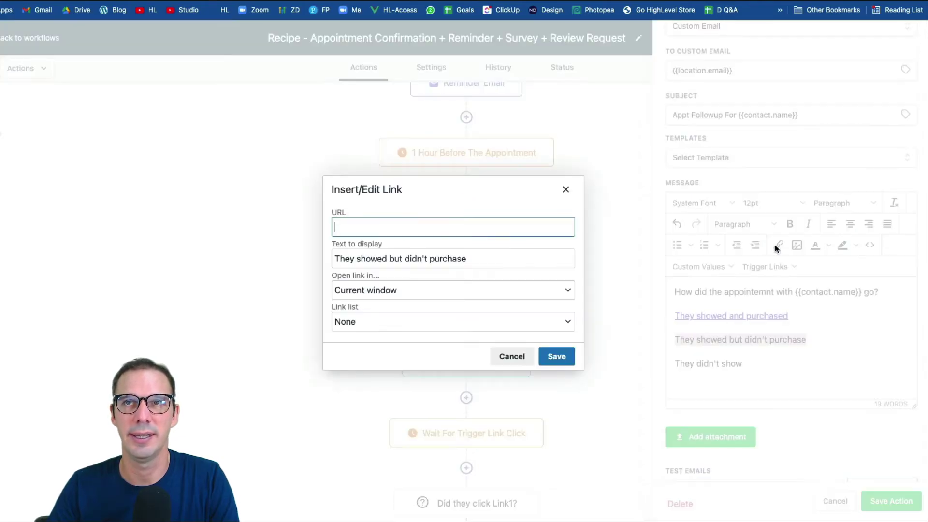
pyautogui.click(480, 329)
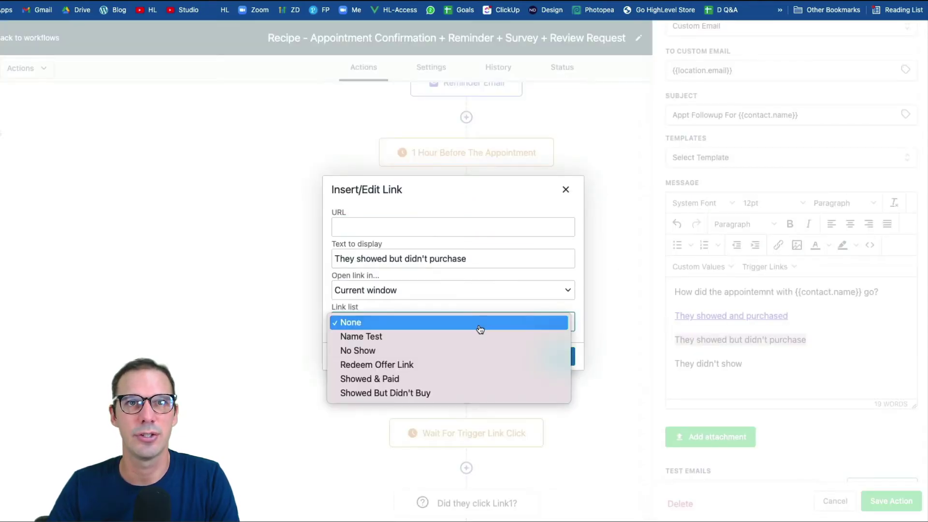
pyautogui.click(455, 393)
pyautogui.click(555, 356)
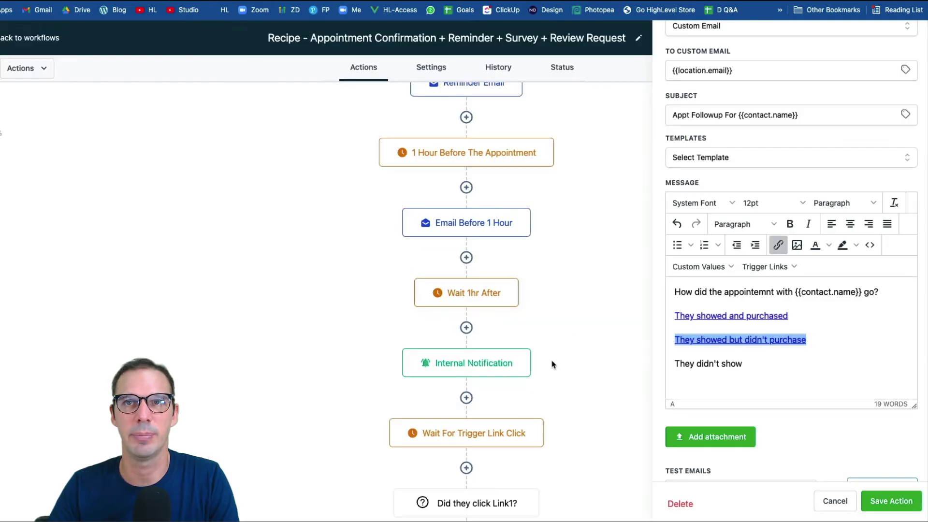
# - Link 'They didn't show' to the No Show trigger link and save the email action
pyautogui.moveTo(742, 363); pyautogui.dragTo(675, 365)
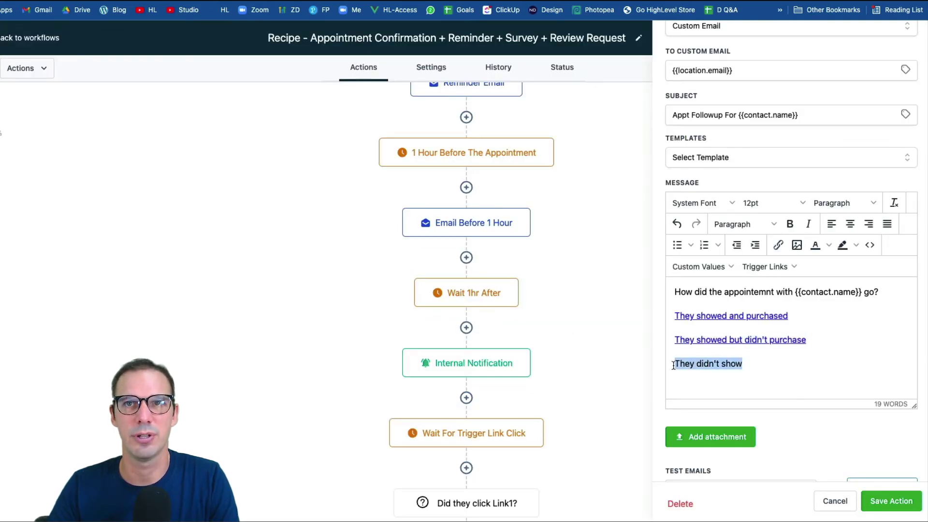
pyautogui.click(778, 245)
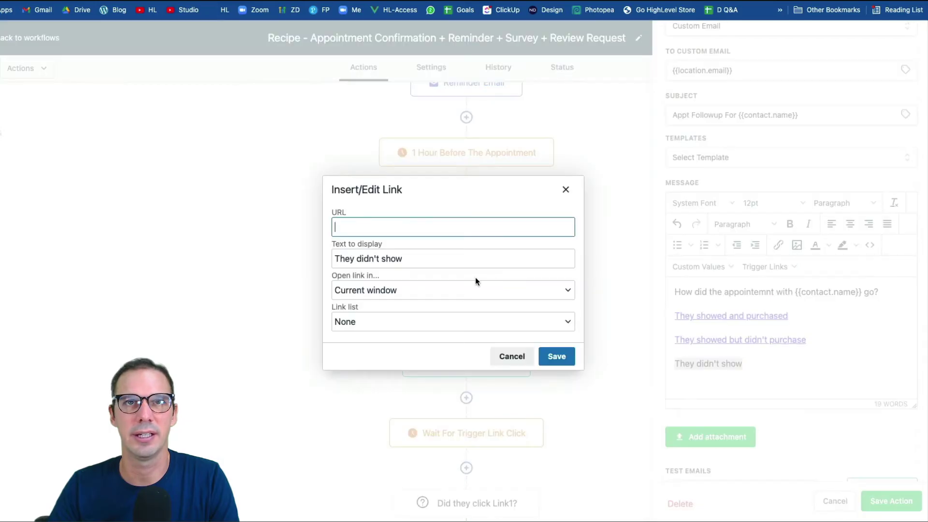
pyautogui.click(435, 322)
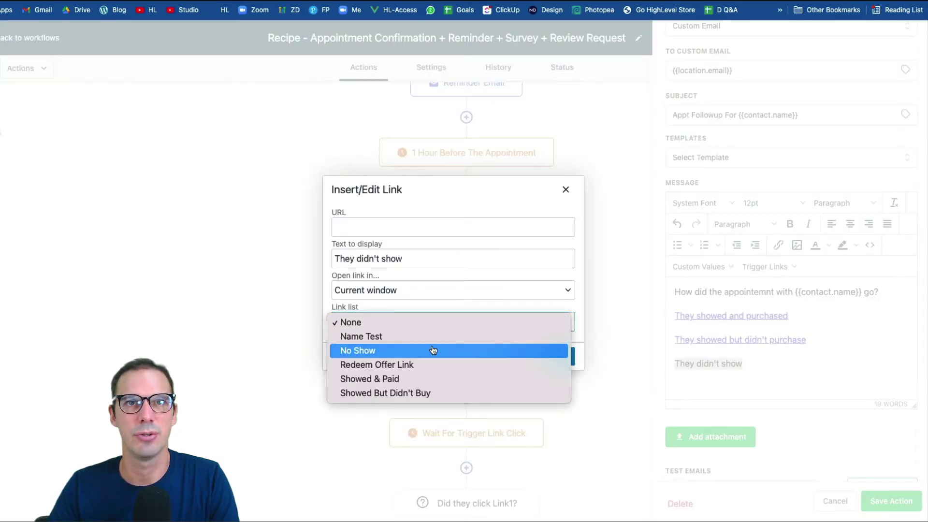
pyautogui.click(434, 350)
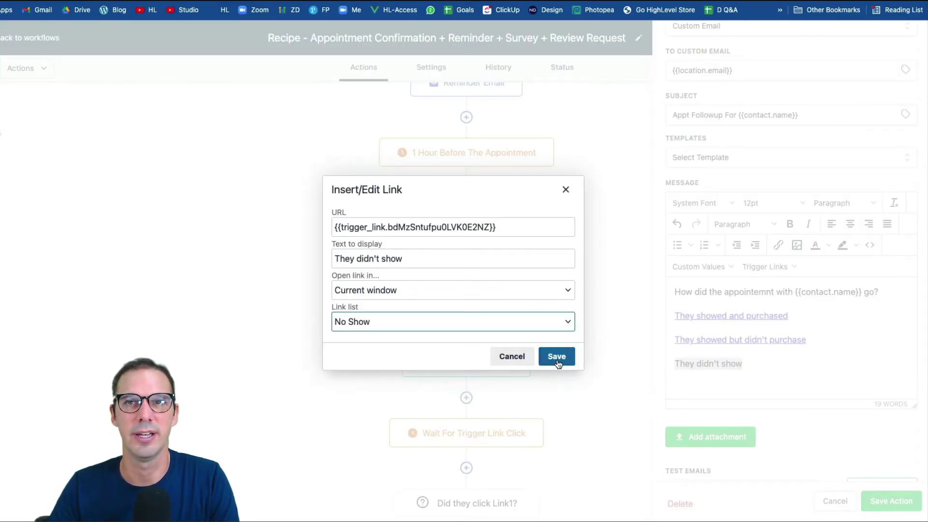
pyautogui.click(557, 357)
pyautogui.click(892, 502)
pyautogui.scroll(-3, 462, 310)
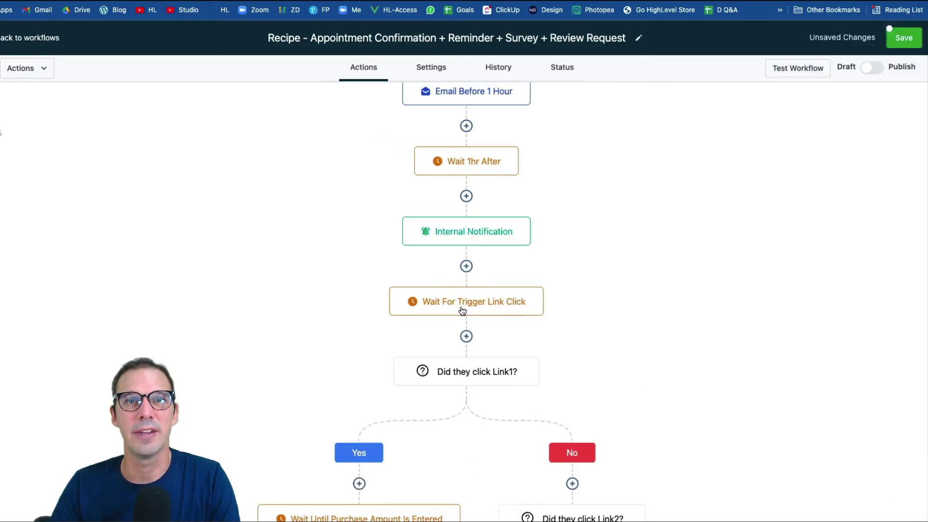
# - Set the wait step to await No Show, Showed & Paid and Showed But Didn't Buy, then save
pyautogui.click(463, 310)
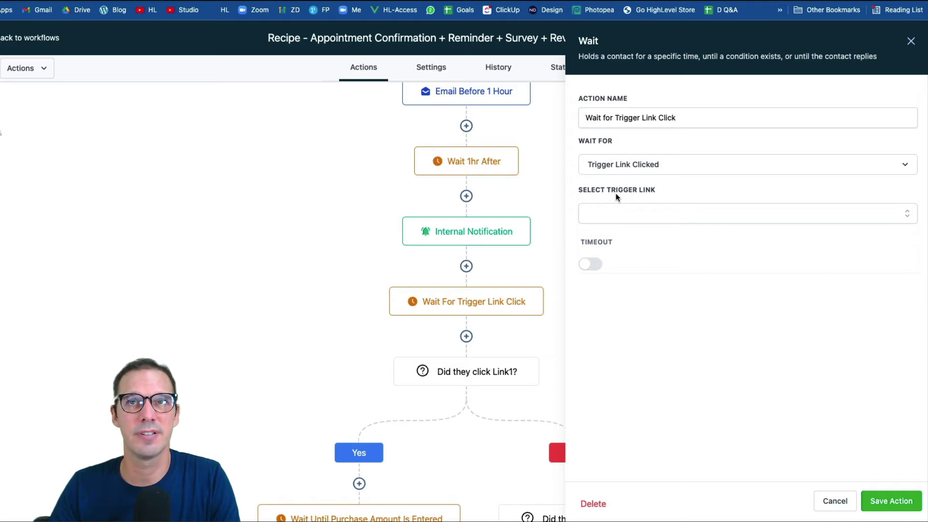
pyautogui.click(636, 213)
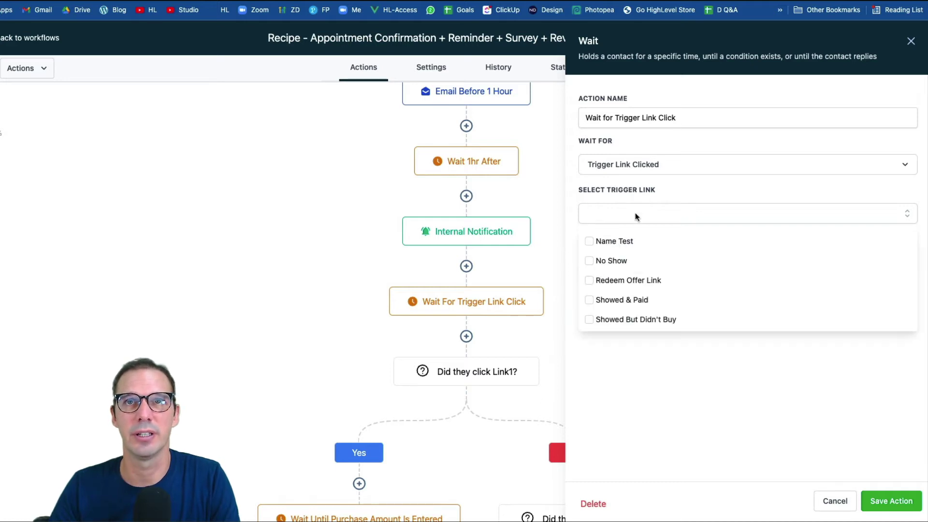
pyautogui.click(588, 261)
pyautogui.click(589, 297)
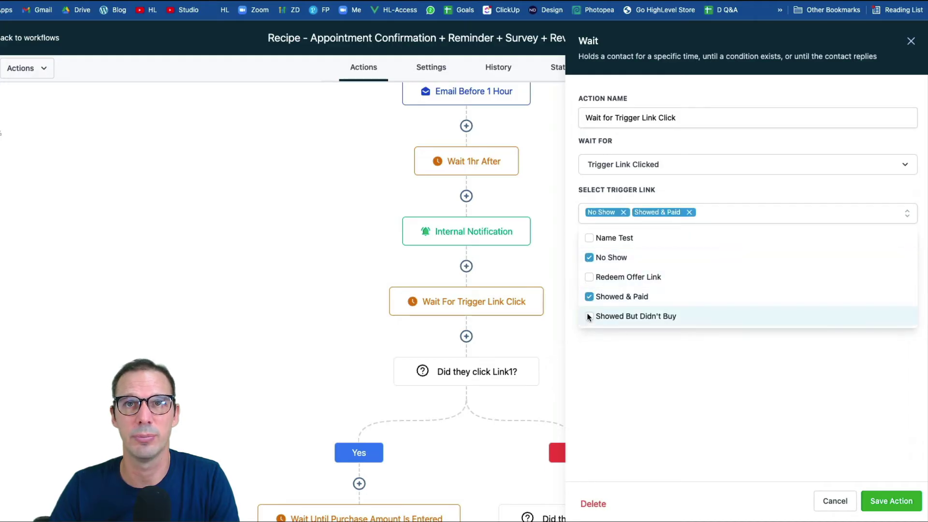
pyautogui.click(588, 316)
pyautogui.click(725, 358)
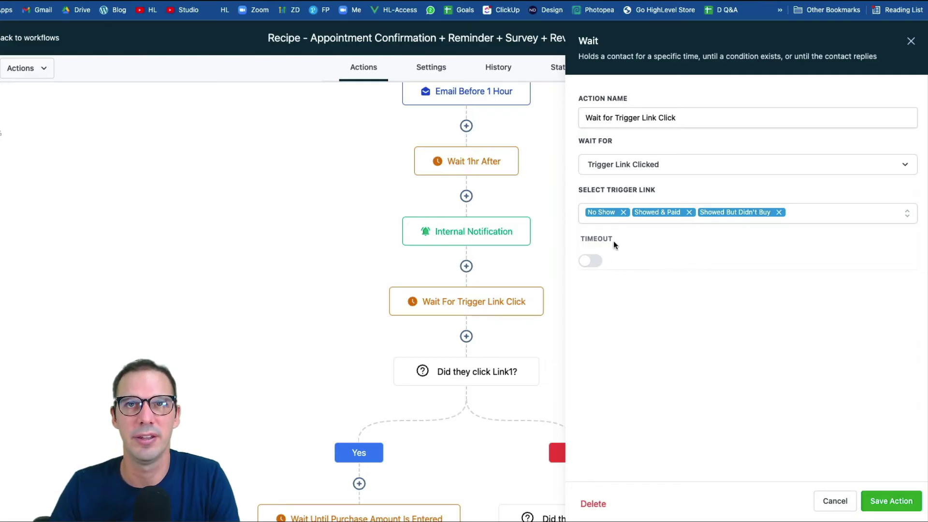
pyautogui.click(896, 500)
pyautogui.scroll(-2, 644, 308)
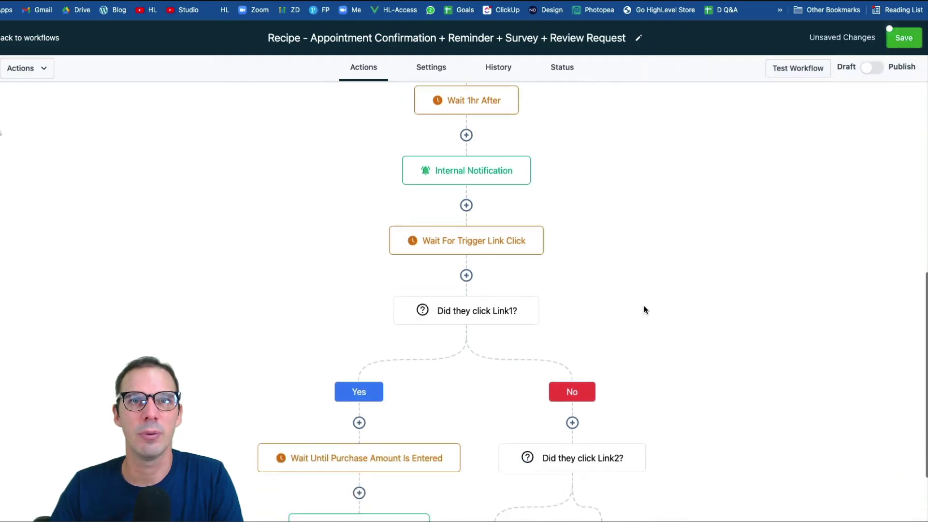
# - Set the Did they click Link1? condition to Trigger Link clicked Is Showed & Paid
pyautogui.click(463, 311)
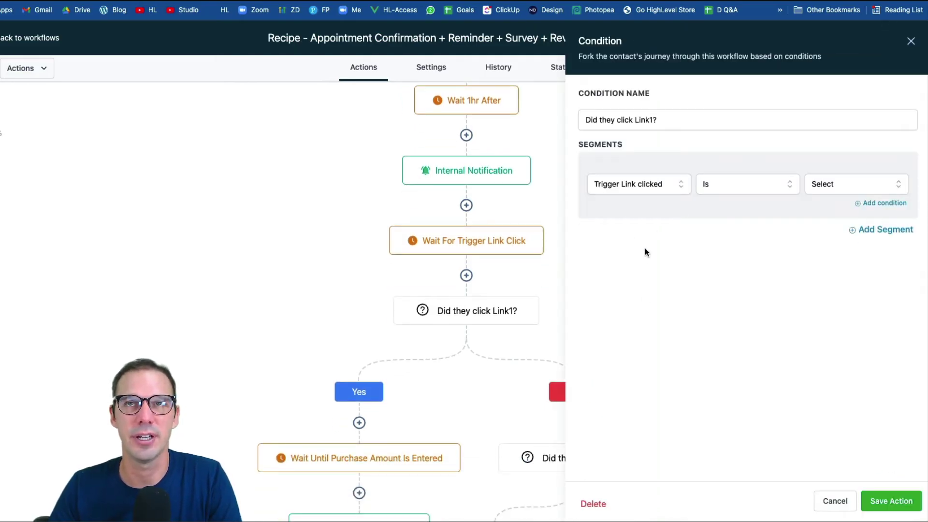
pyautogui.click(612, 187)
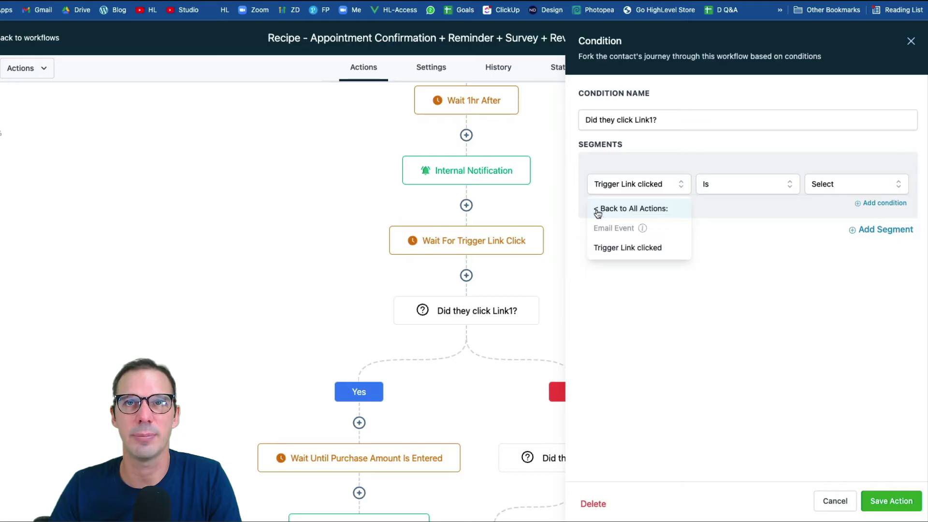
pyautogui.click(599, 209)
pyautogui.click(636, 285)
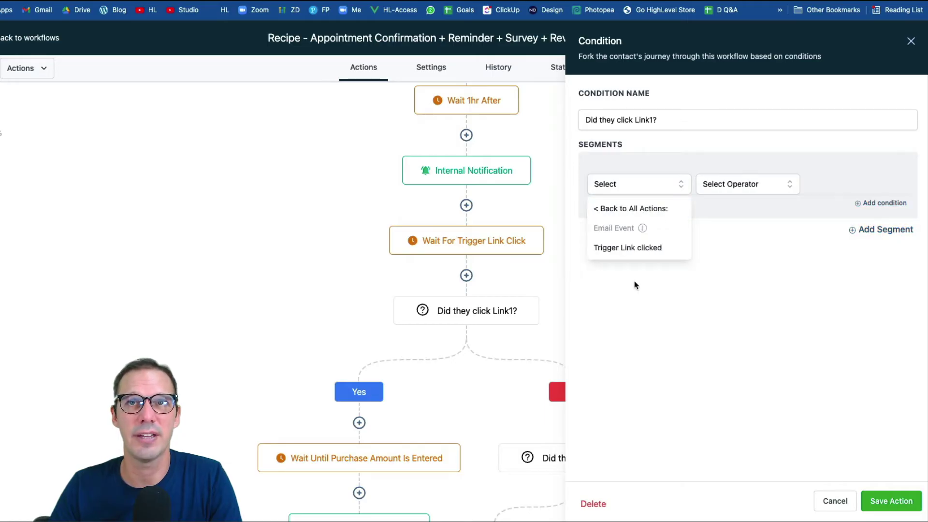
pyautogui.click(638, 250)
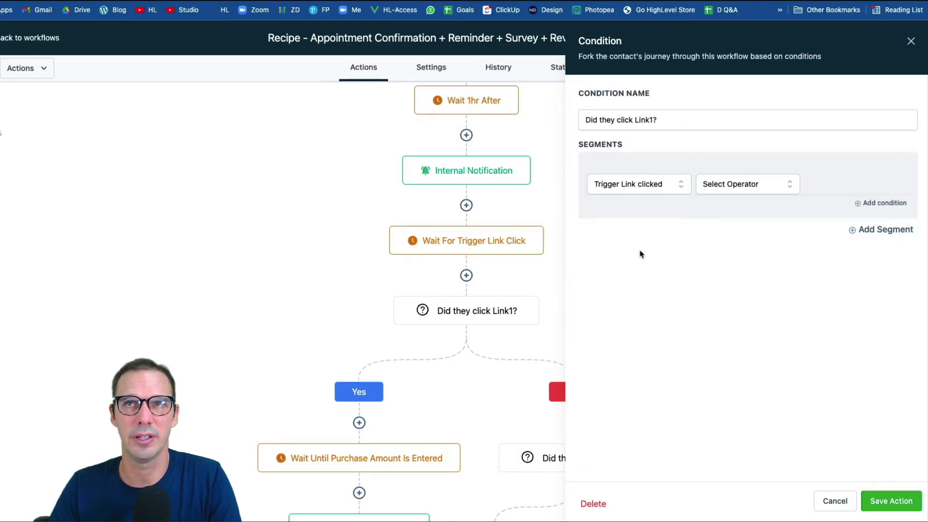
pyautogui.click(747, 184)
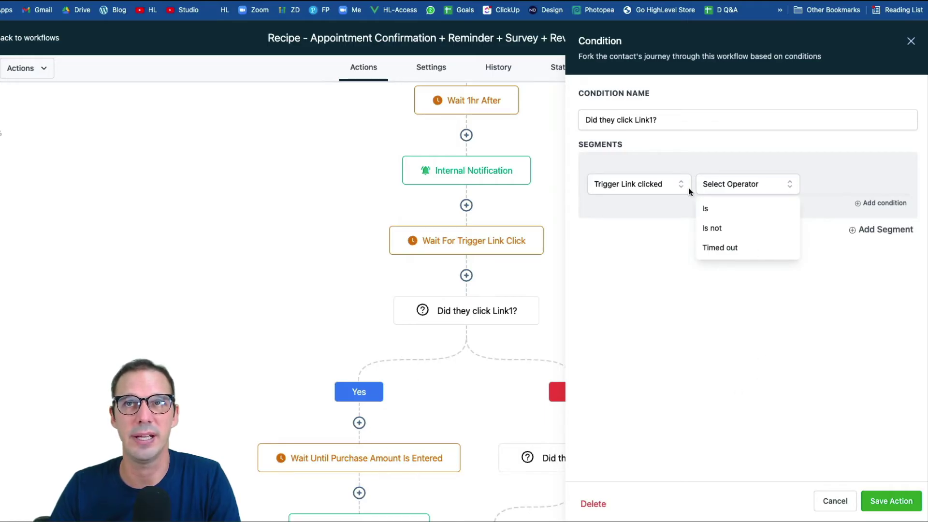
pyautogui.click(724, 210)
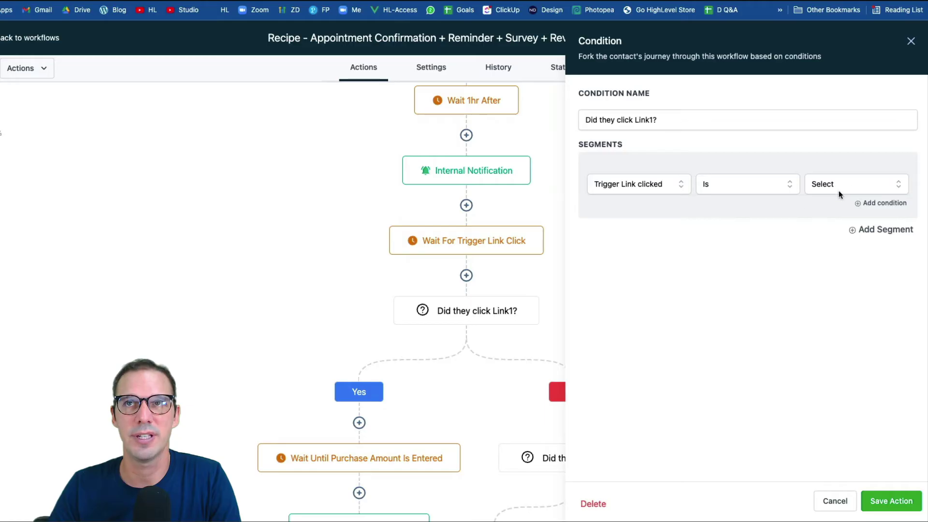
pyautogui.click(850, 184)
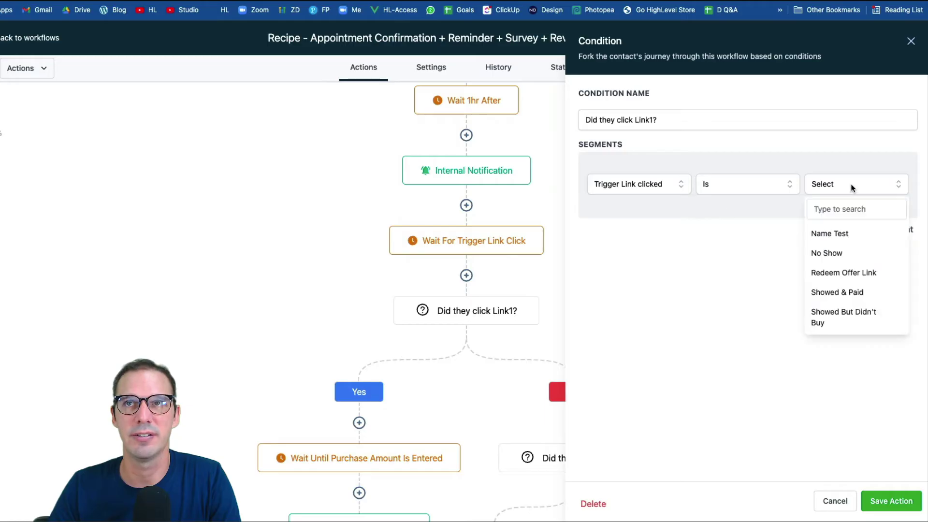
pyautogui.click(842, 294)
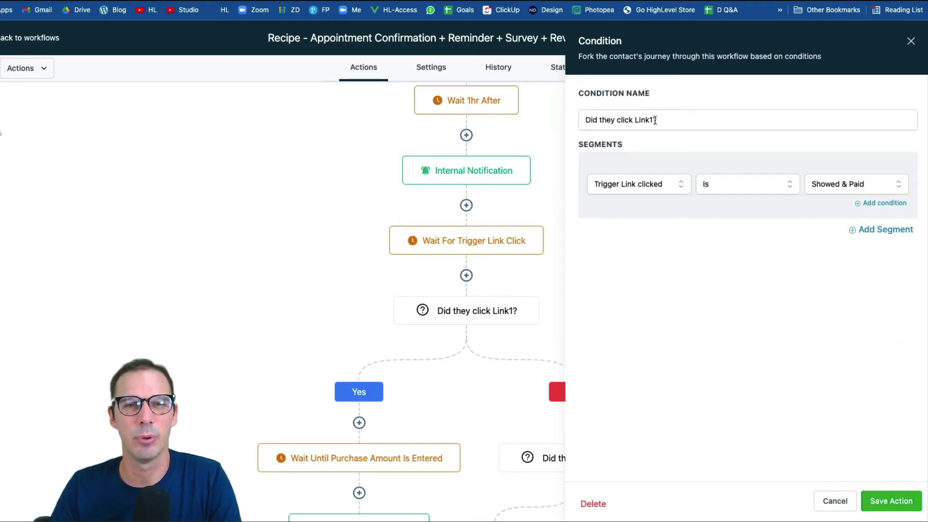
# - Rename the condition to 'Did they click Showed & Paid?' and save the action
pyautogui.moveTo(654, 120); pyautogui.dragTo(635, 120)
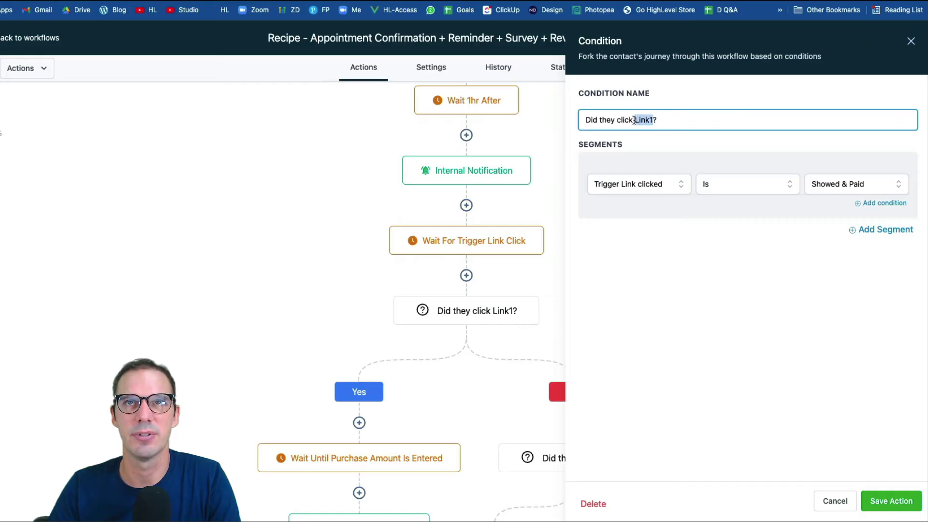
pyautogui.write('Showed & Paid')
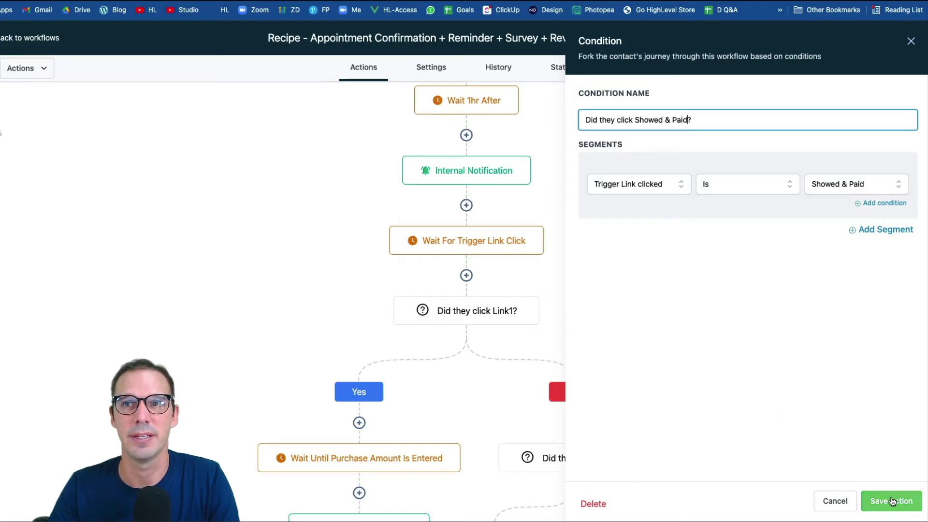
pyautogui.click(893, 501)
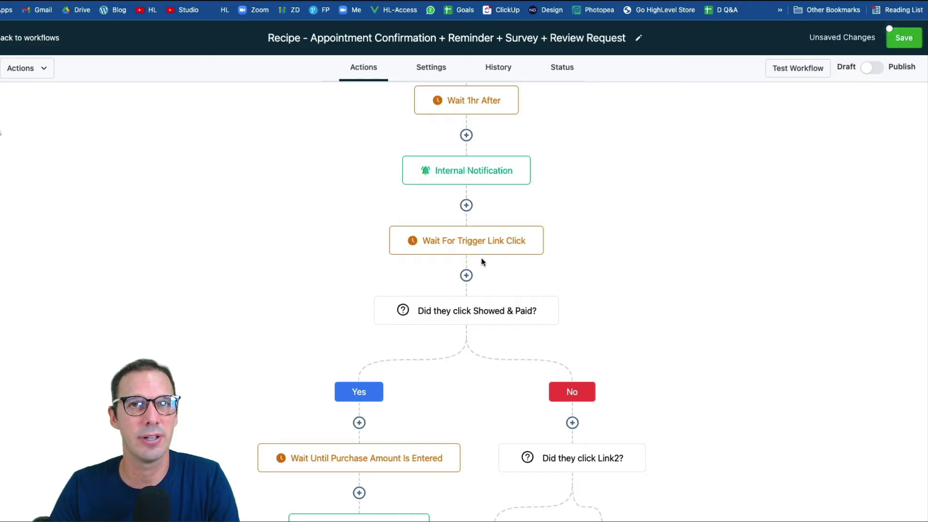
# - Scroll to the Yes branch and open the Wait Until Purchase Amount Is Entered step
pyautogui.scroll(-3, 483, 294)
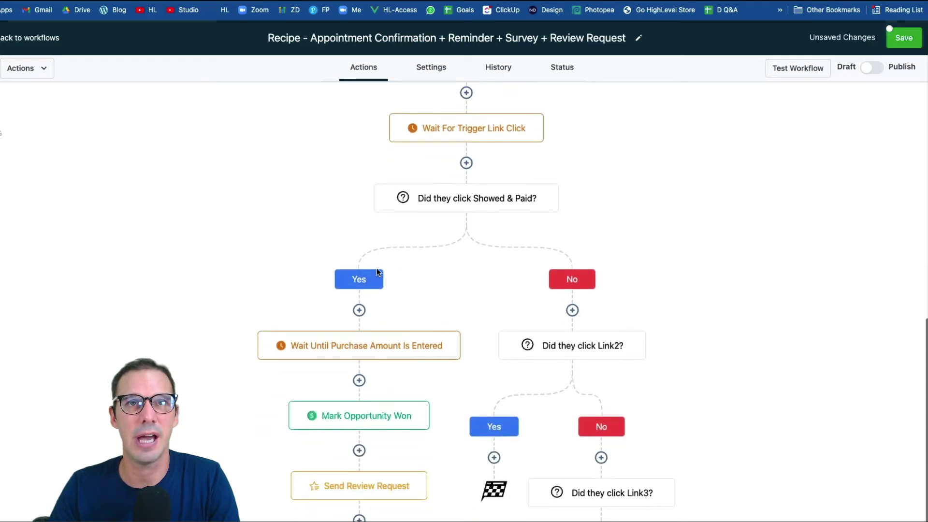
pyautogui.scroll(-1, 372, 302)
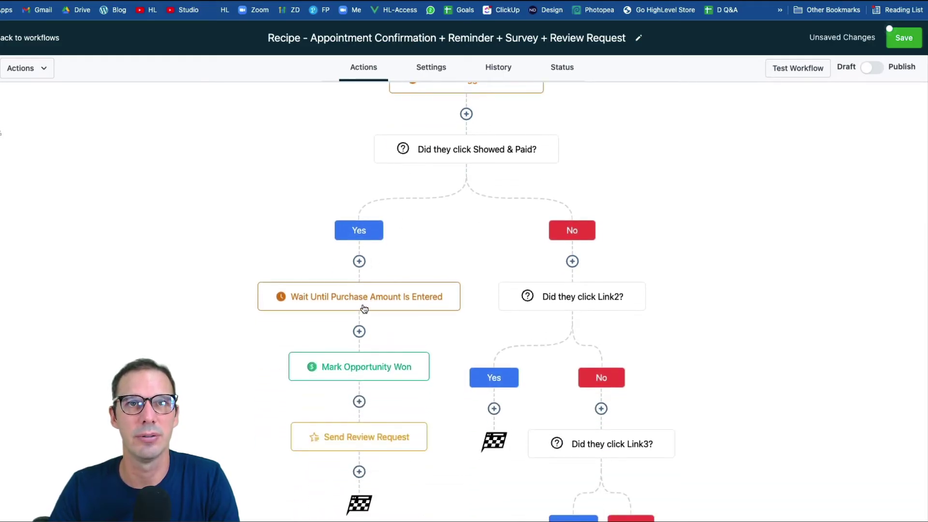
pyautogui.scroll(1, 364, 308)
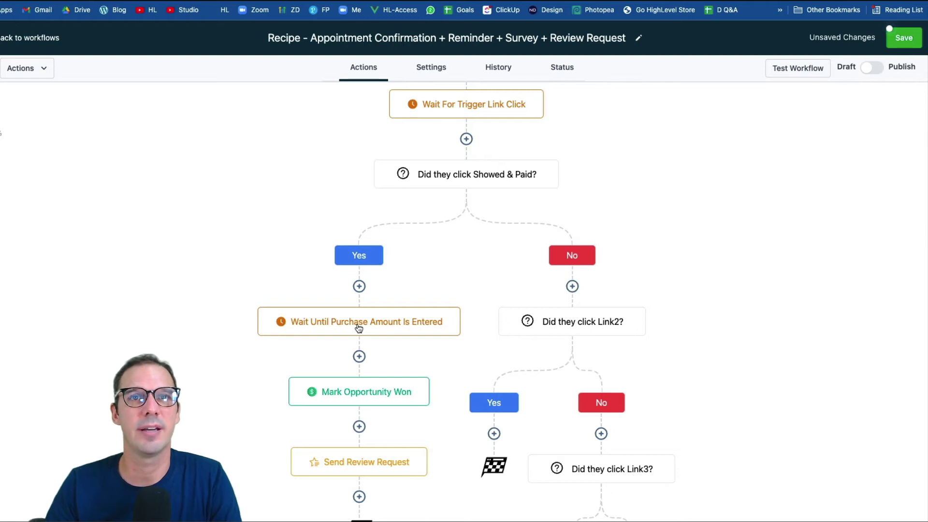
pyautogui.click(359, 324)
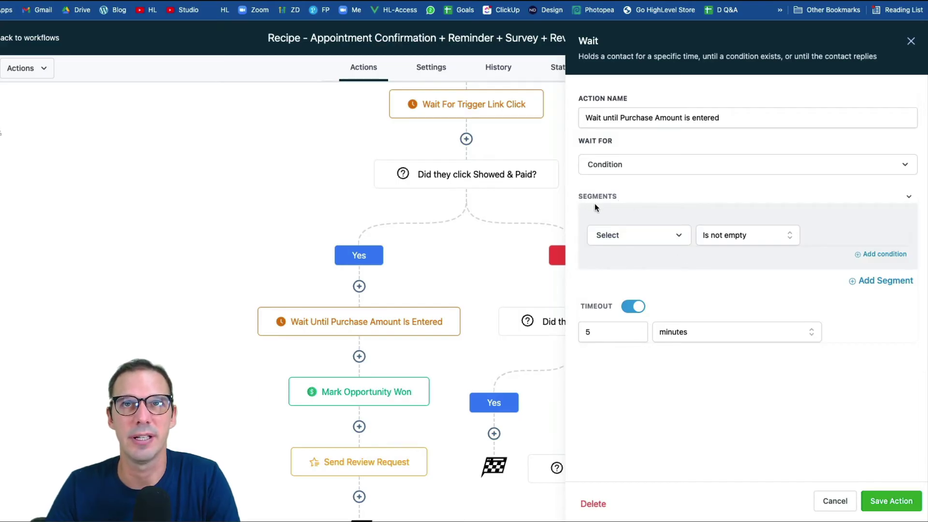
# - Make the wait check Survey - Purchase Amount with 'Is not empty', then save the step
pyautogui.click(655, 241)
pyautogui.click(648, 267)
pyautogui.write('purch')
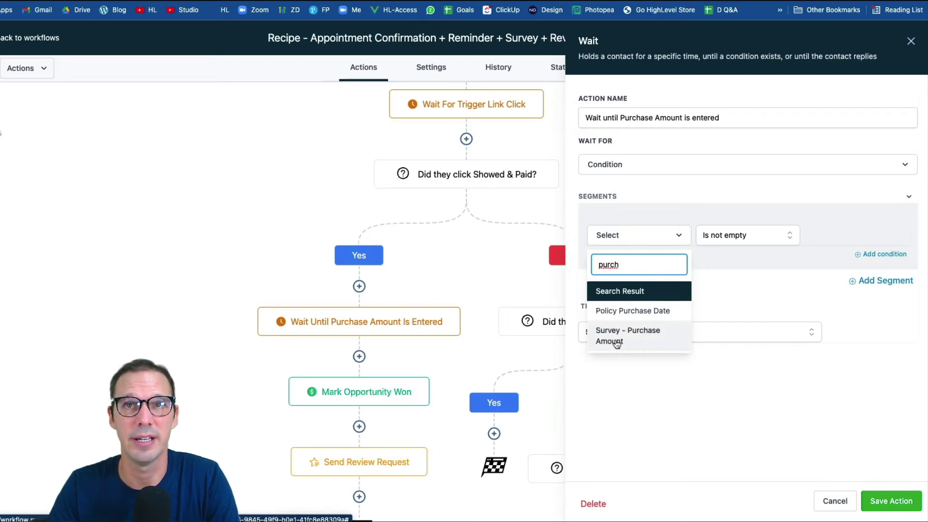
pyautogui.click(613, 343)
pyautogui.click(758, 234)
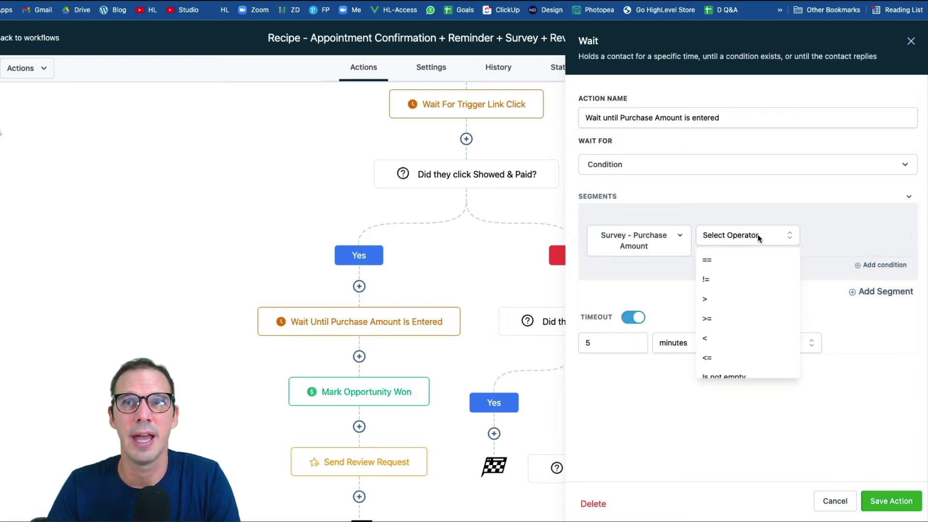
pyautogui.scroll(-1, 745, 334)
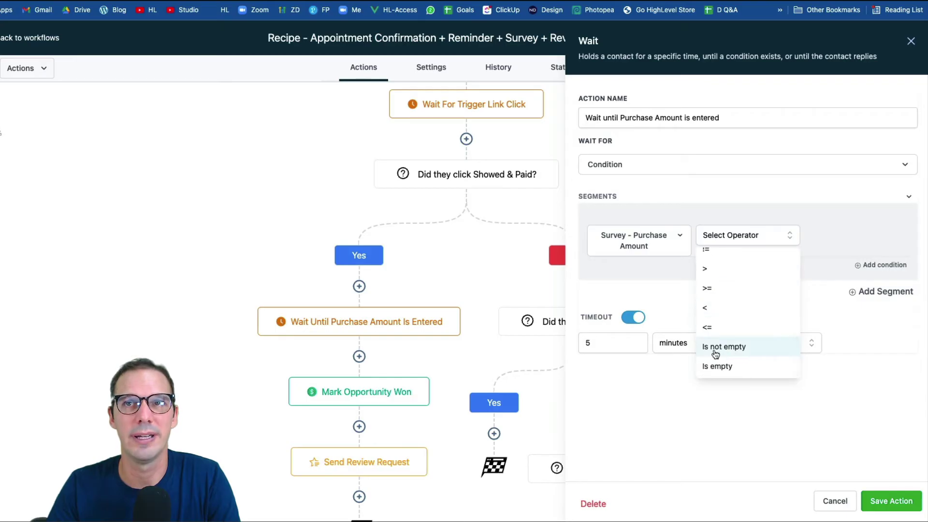
pyautogui.click(725, 352)
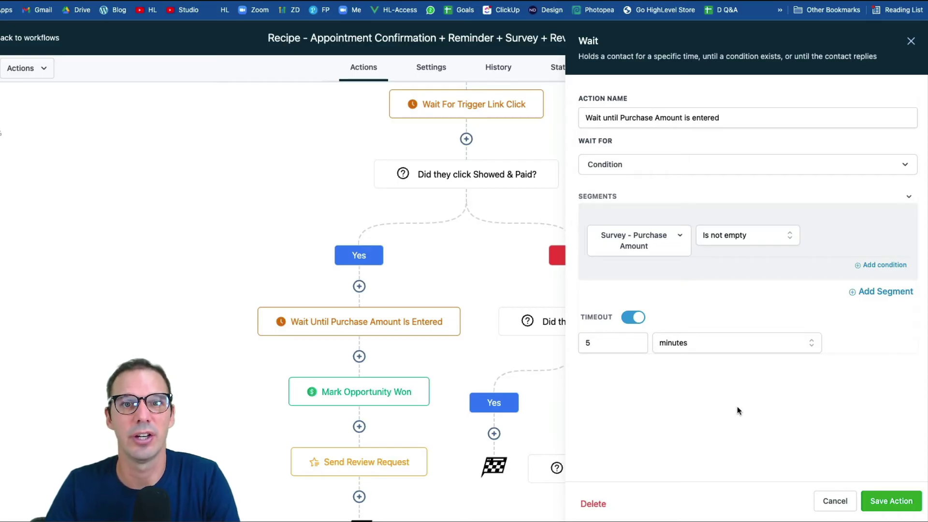
pyautogui.click(895, 506)
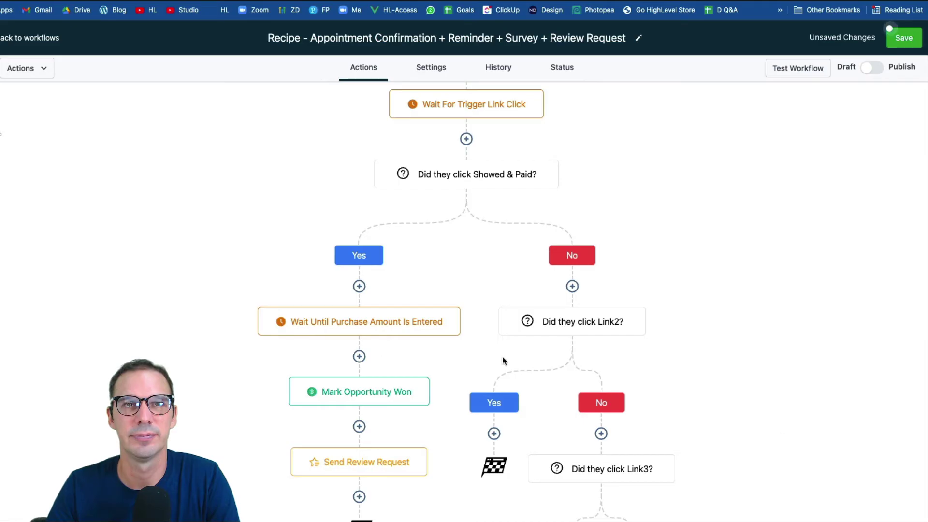
# - Scroll down and open the Mark Opportunity Won step's Create Opportunity settings
pyautogui.scroll(-3, 380, 360)
pyautogui.click(352, 265)
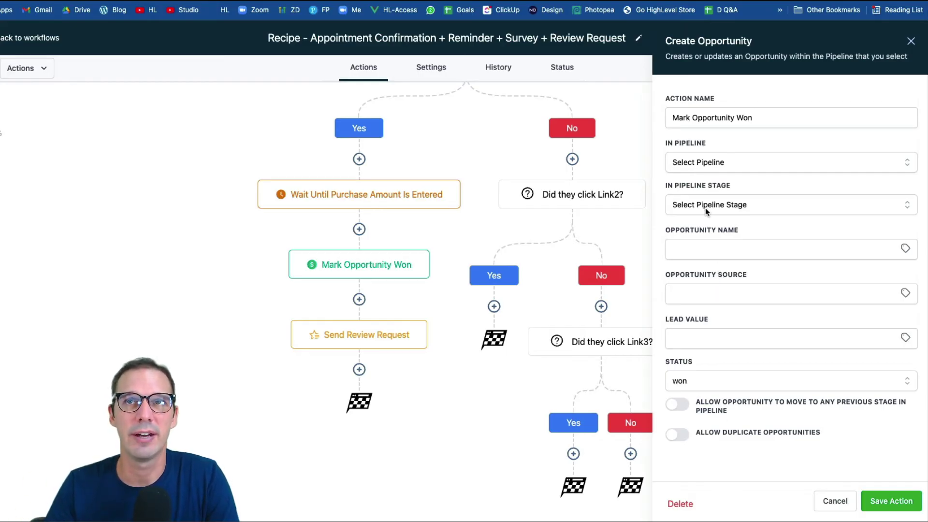
# - Set the Mark Opportunity Won step's pipeline to Free Teeth Whitening and save it
pyautogui.click(696, 163)
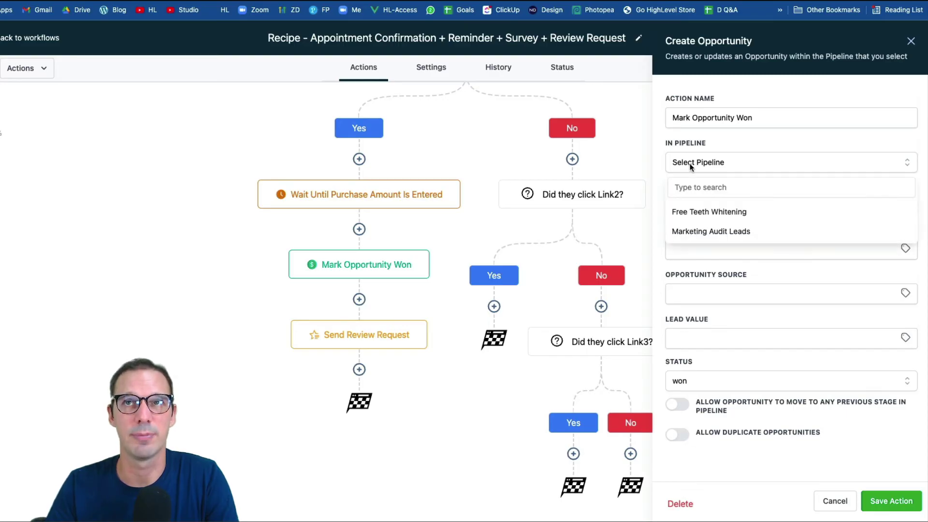
pyautogui.click(715, 212)
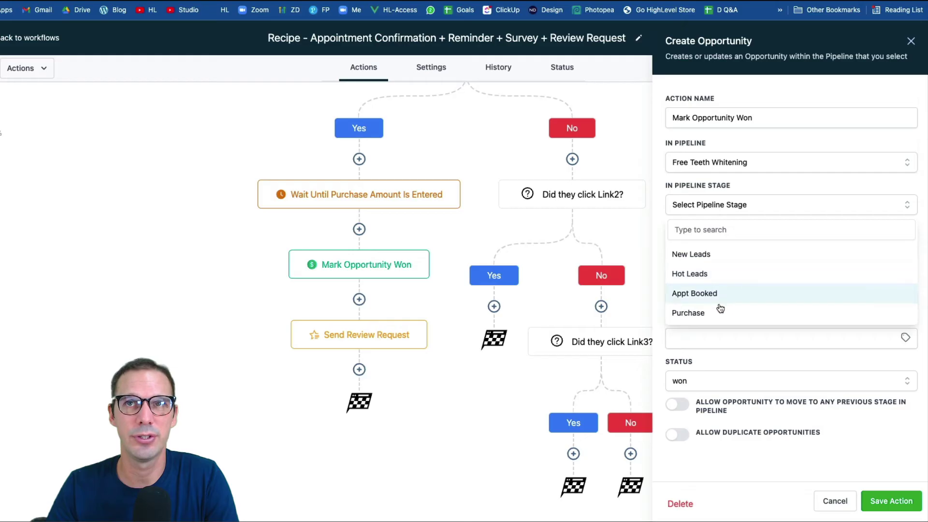
pyautogui.click(774, 193)
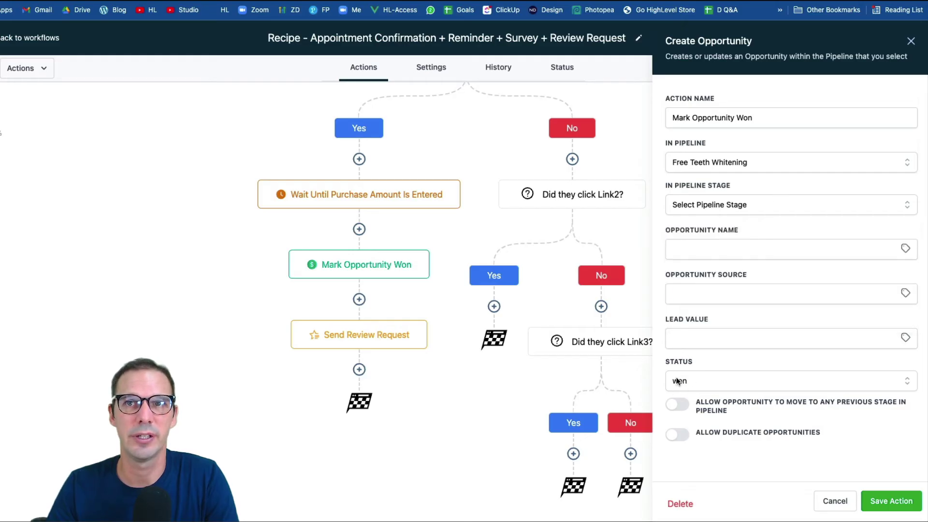
pyautogui.click(900, 506)
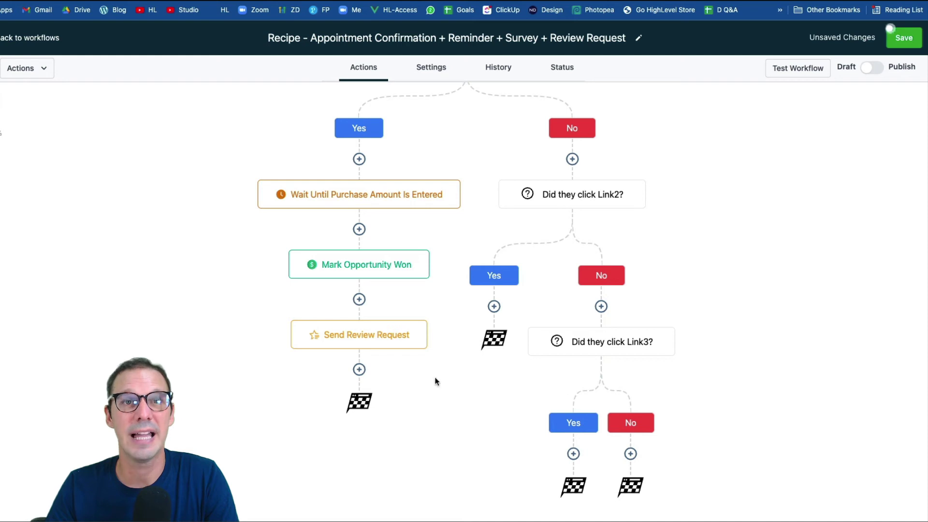
# - Keep E-mail as the Send Review Request step's review type and save it
pyautogui.click(359, 344)
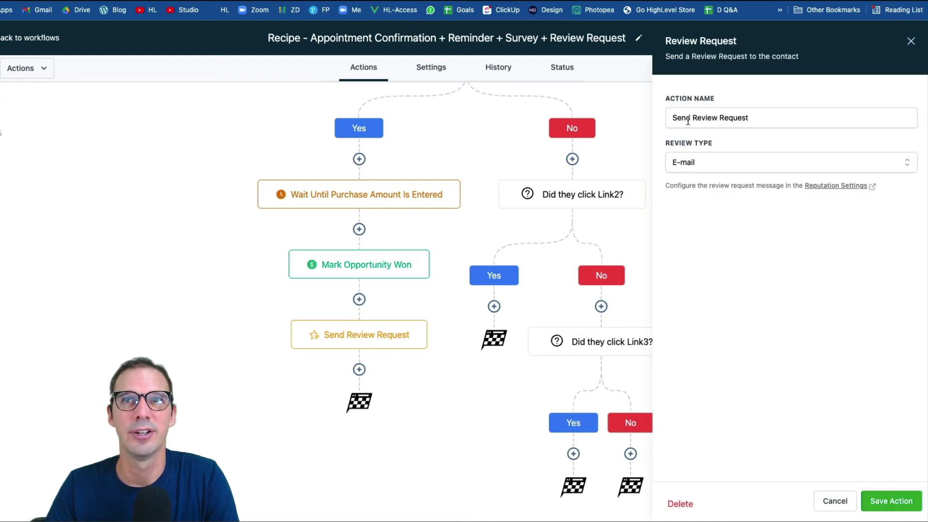
pyautogui.click(706, 164)
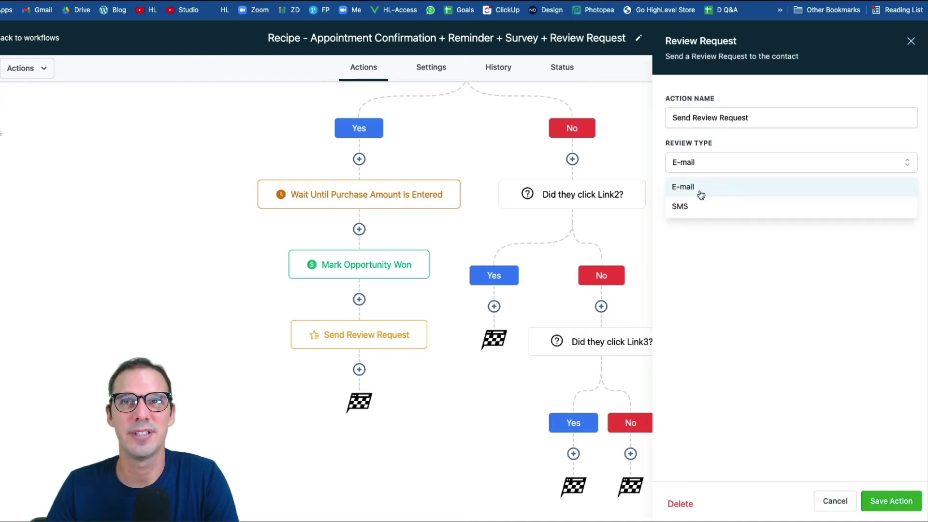
pyautogui.click(693, 257)
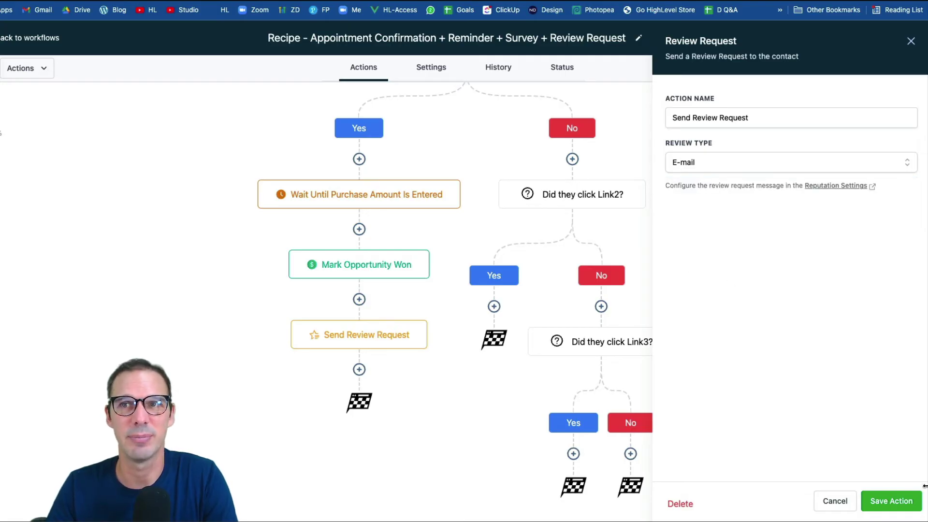
pyautogui.click(894, 502)
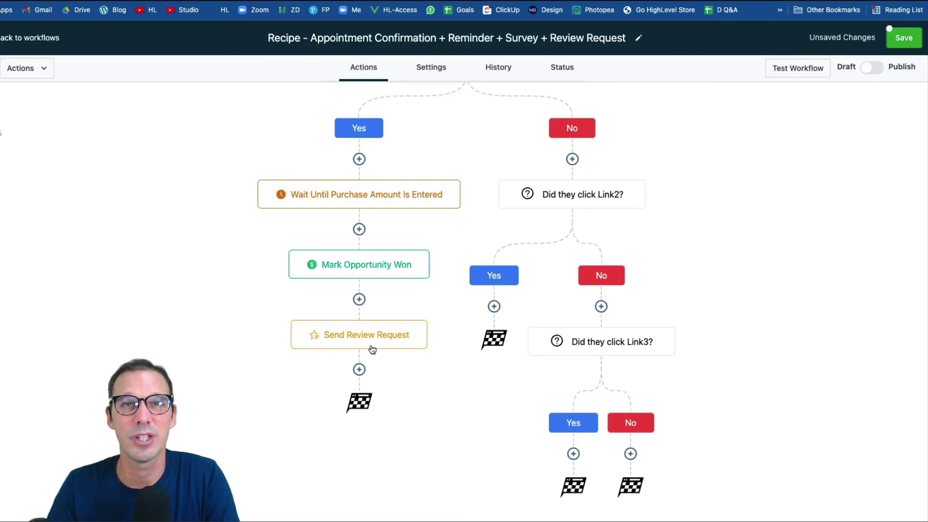
pyautogui.scroll(5, 372, 349)
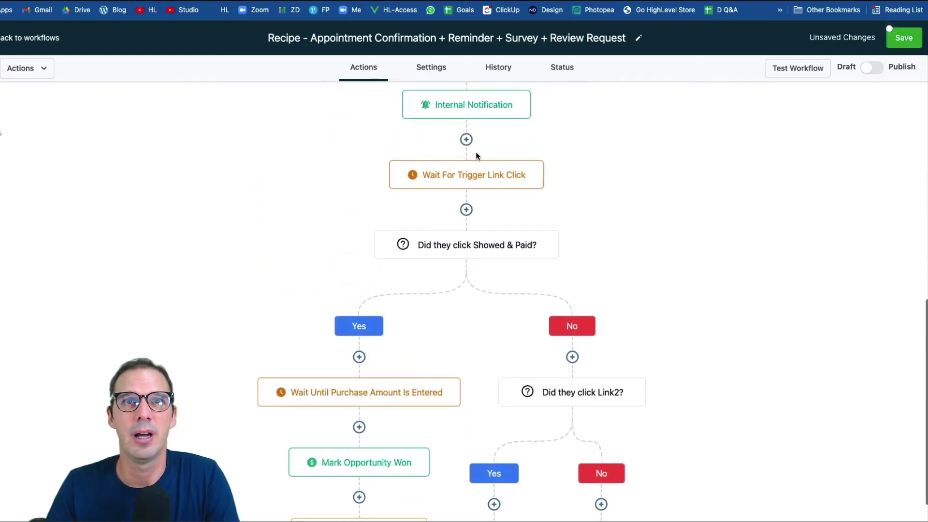
# - Set the 'Did they click Link2?' condition to check the Showed But Didn't Buy link
pyautogui.scroll(1, 471, 208)
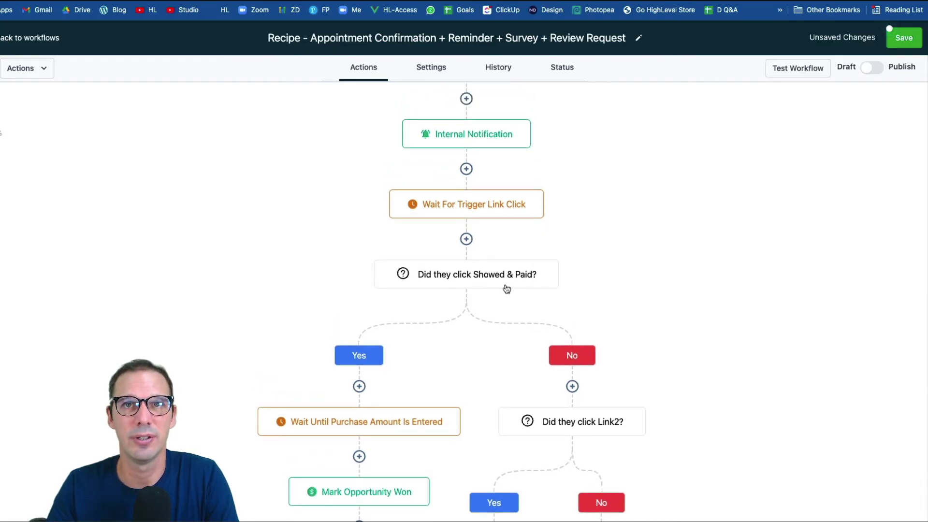
pyautogui.scroll(-3, 503, 288)
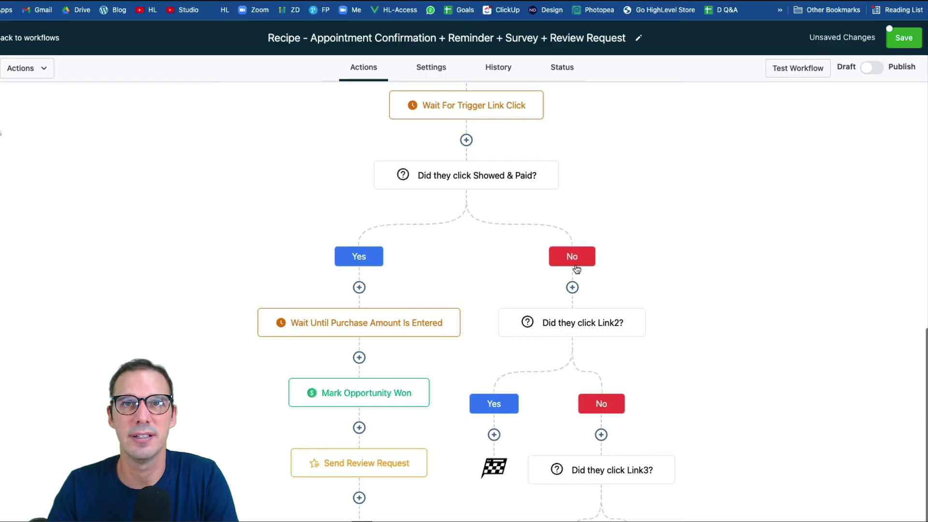
pyautogui.click(583, 330)
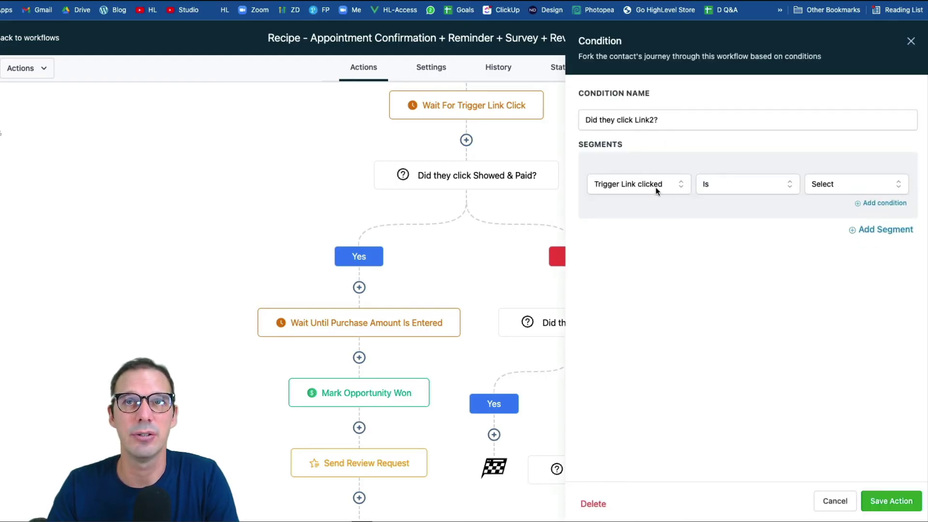
pyautogui.click(845, 190)
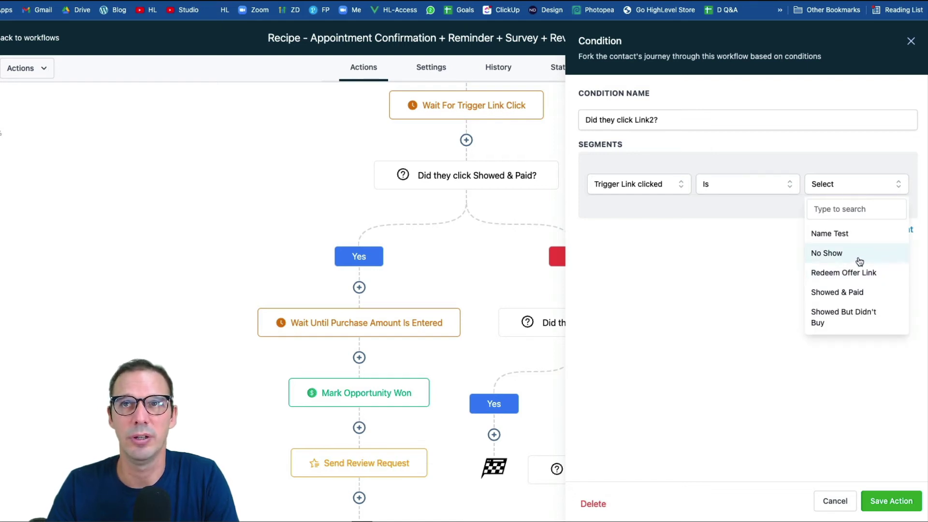
pyautogui.click(864, 315)
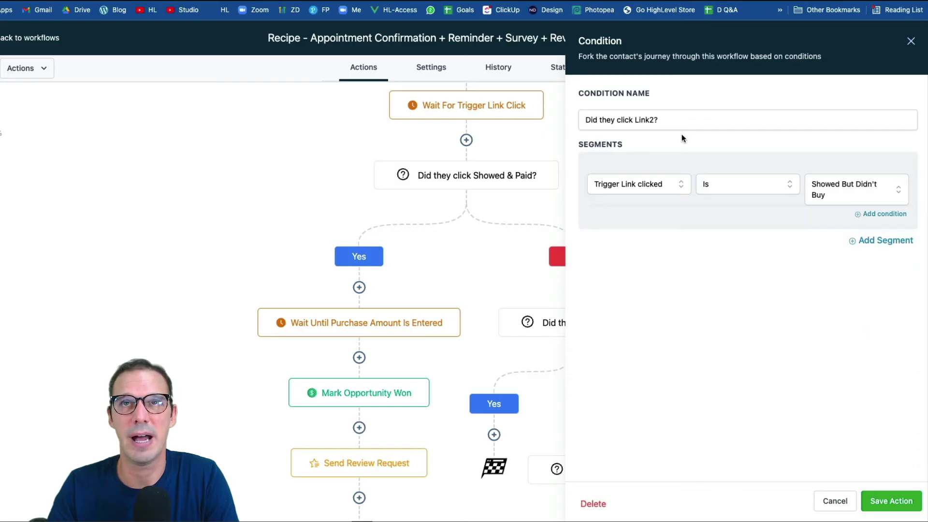
# - Rename the condition to 'Did they click Showed But Didn't Buy?' and save it
pyautogui.doubleClick(641, 119)
pyautogui.write("Showed But Didn't Buy")
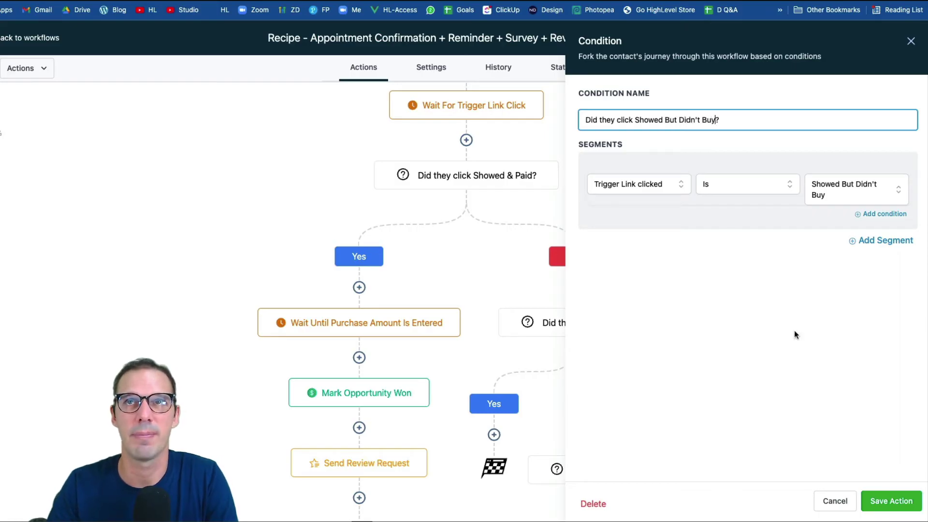
pyautogui.click(891, 501)
pyautogui.scroll(-3, 604, 361)
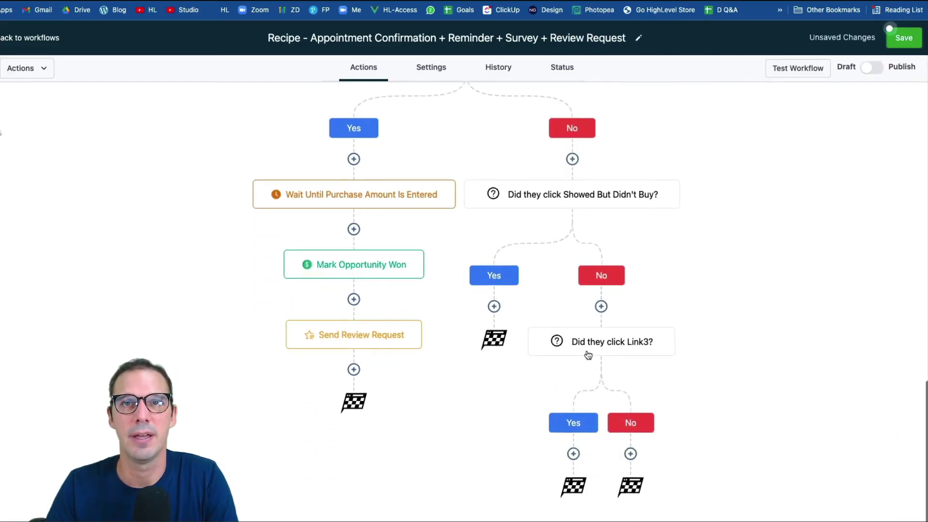
# - Rename the 'Did they click Link3?' condition to 'Did they click No Show?'
pyautogui.click(615, 347)
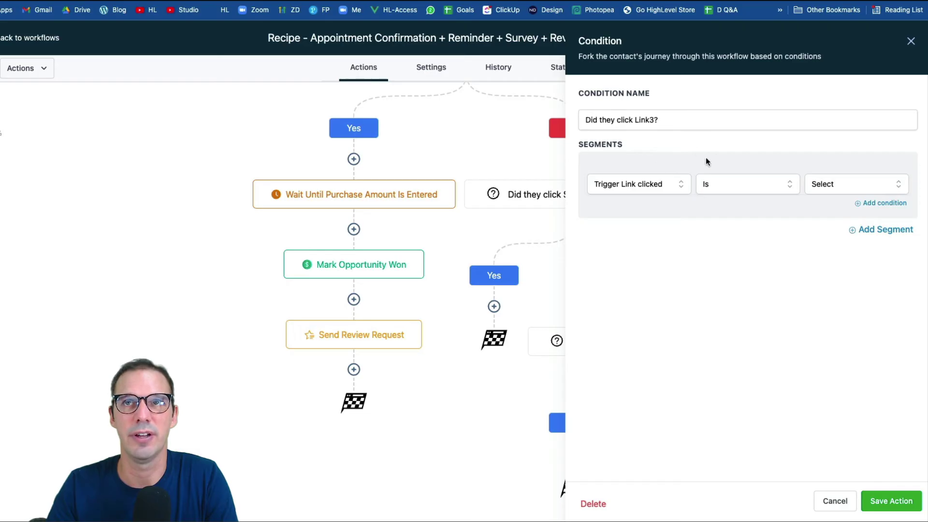
pyautogui.click(640, 121)
pyautogui.doubleClick(644, 120)
pyautogui.write('No Show')
# - Set the condition to check the No Show trigger link and save it
pyautogui.click(835, 187)
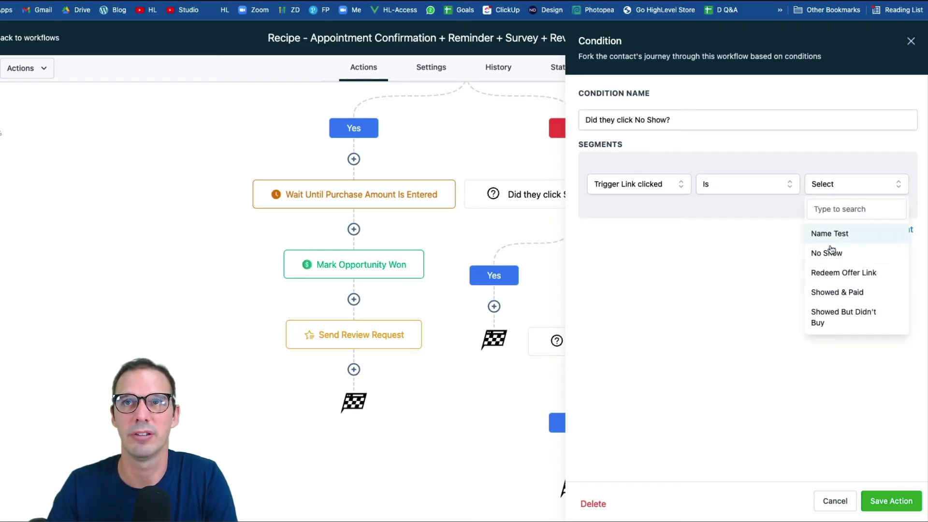
pyautogui.click(836, 255)
pyautogui.click(903, 509)
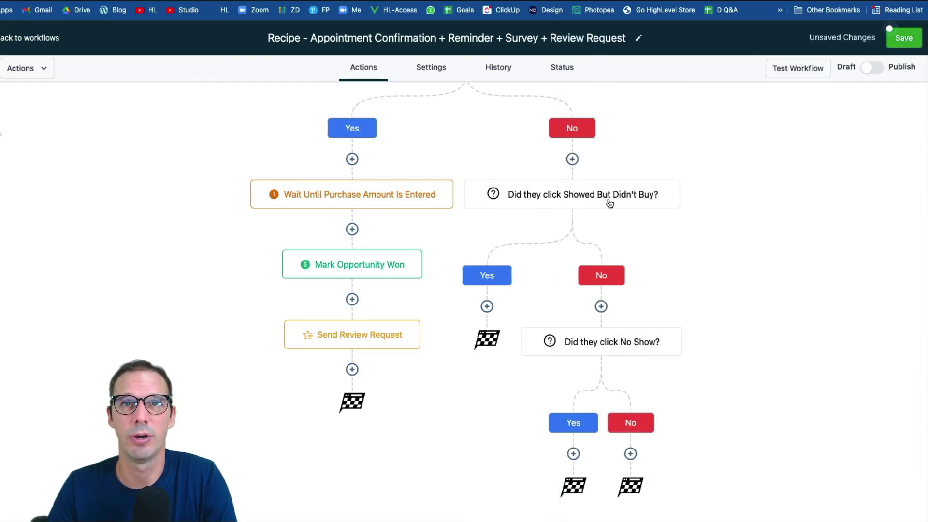
pyautogui.scroll(1, 611, 336)
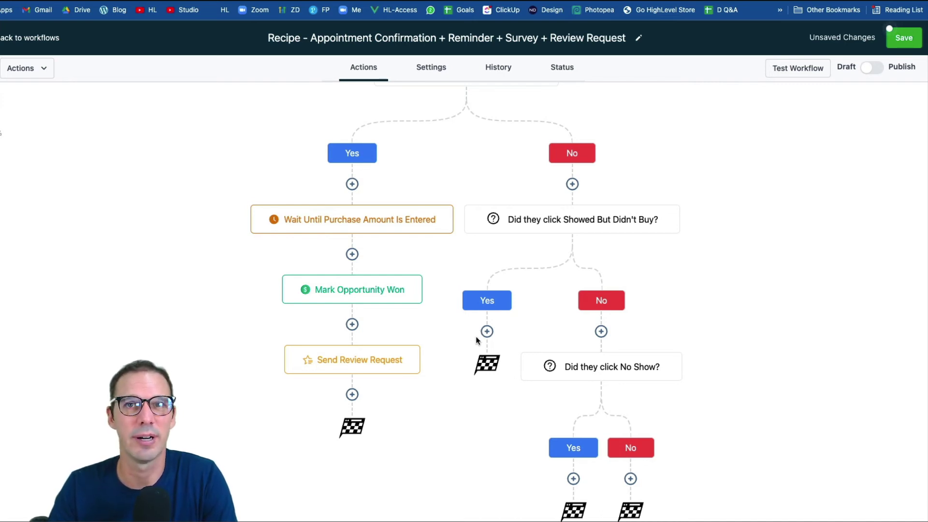
pyautogui.scroll(-1, 476, 336)
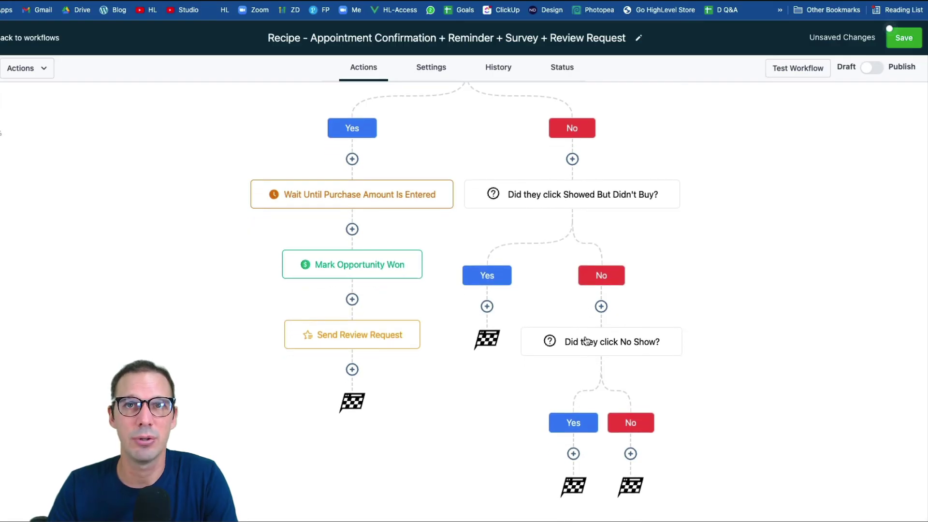
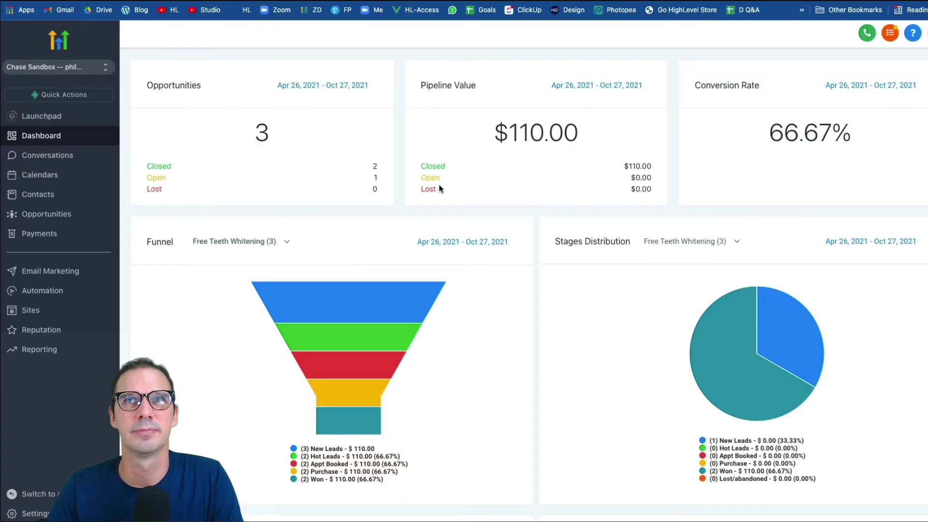
# - Open the Contacts list showing all 16 contact records
pyautogui.click(38, 194)
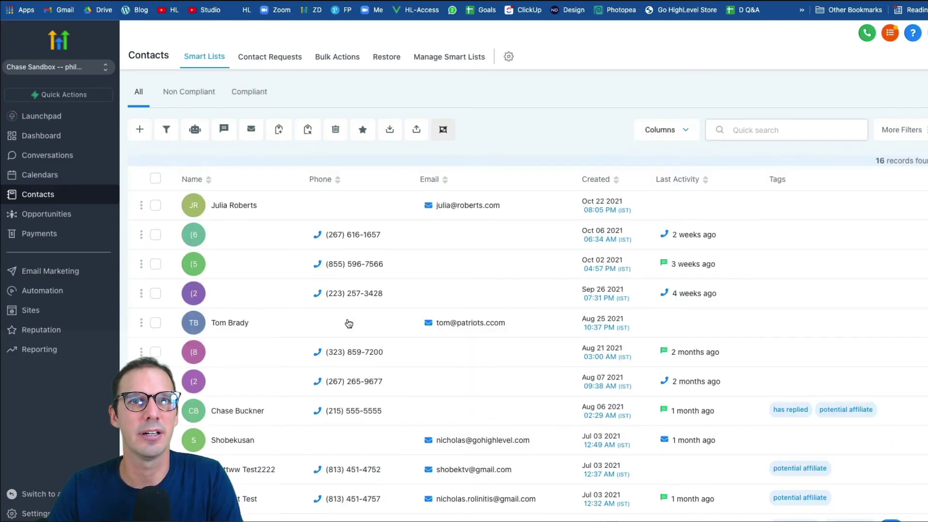
# - Add a new opportunity for the existing test contact in the Free Teeth Whitening pipeline's New Leads
pyautogui.click(58, 217)
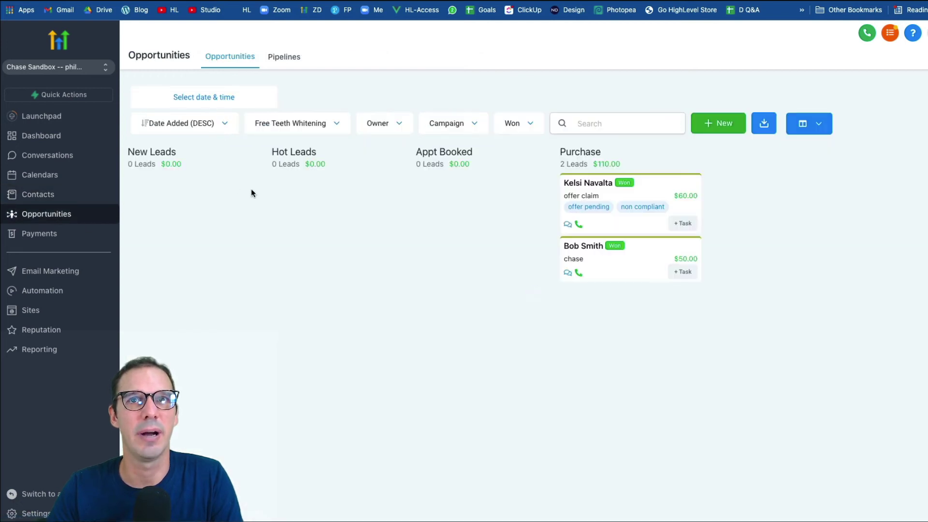
pyautogui.click(720, 123)
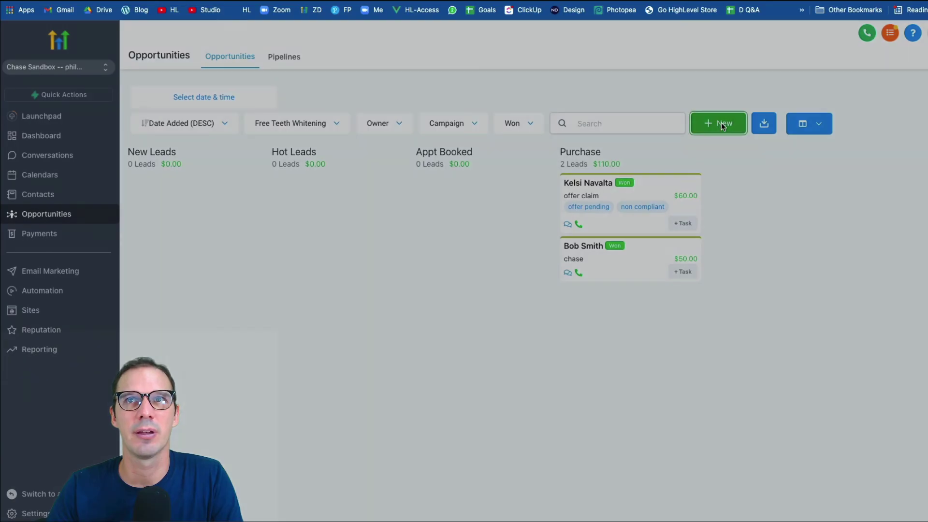
pyautogui.click(370, 156)
pyautogui.write('tom')
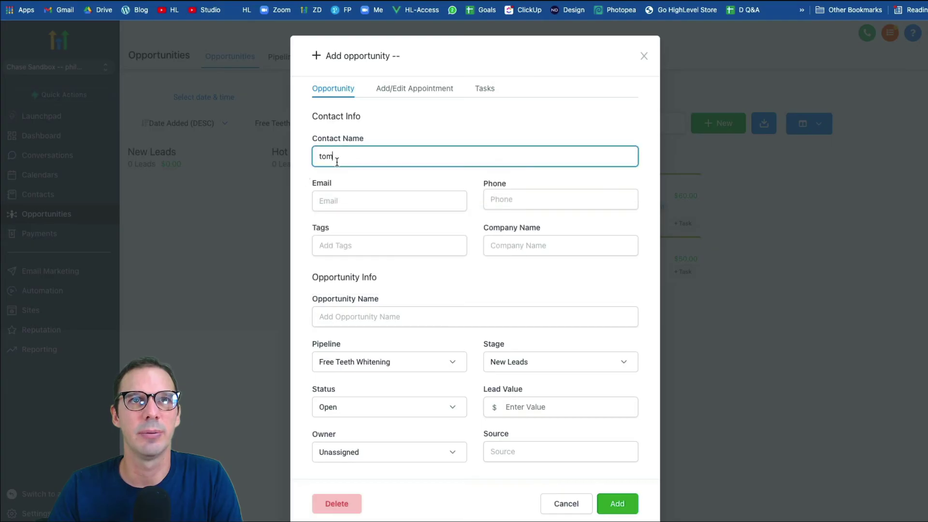
pyautogui.write(' br')
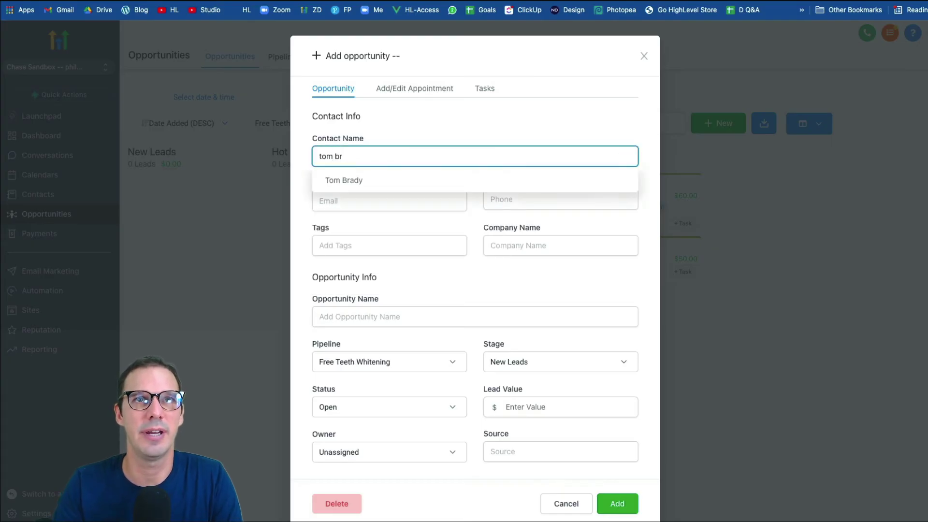
pyautogui.click(356, 182)
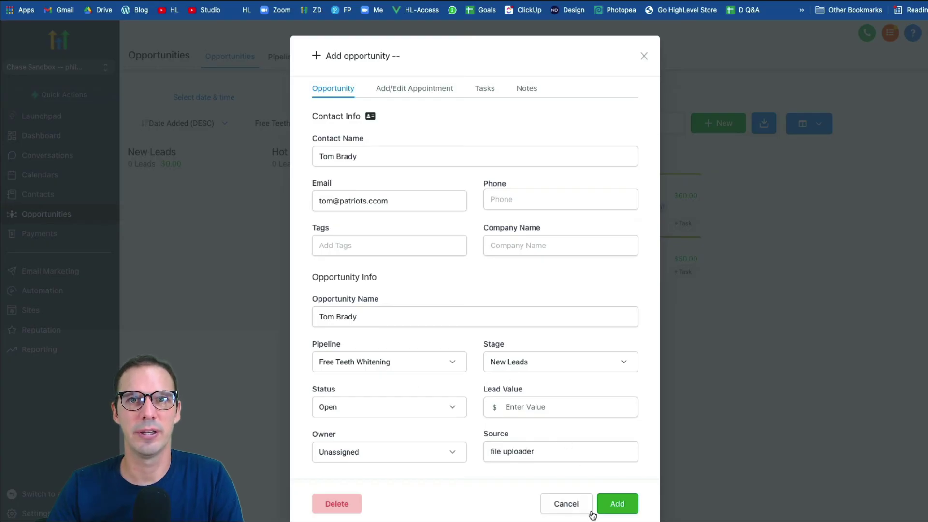
pyautogui.click(611, 503)
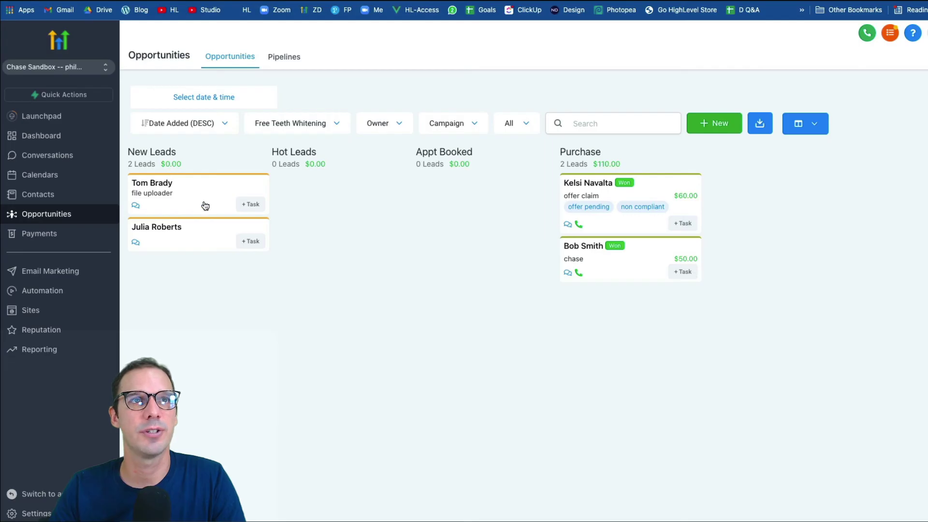
# - In the Recipe workflow's Internal Notification, replace the recipient with a custom email address
pyautogui.click(51, 292)
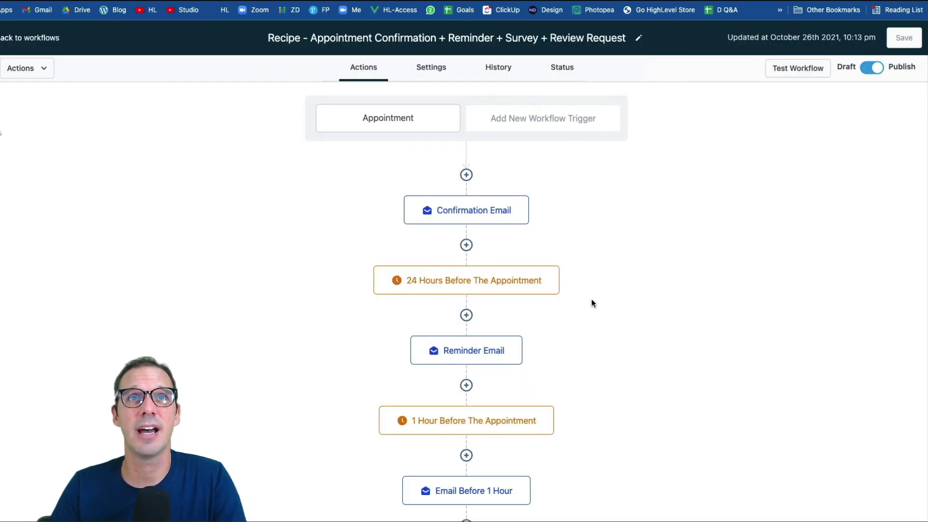
pyautogui.scroll(-5, 593, 303)
pyautogui.scroll(-2, 594, 303)
pyautogui.scroll(3, 593, 303)
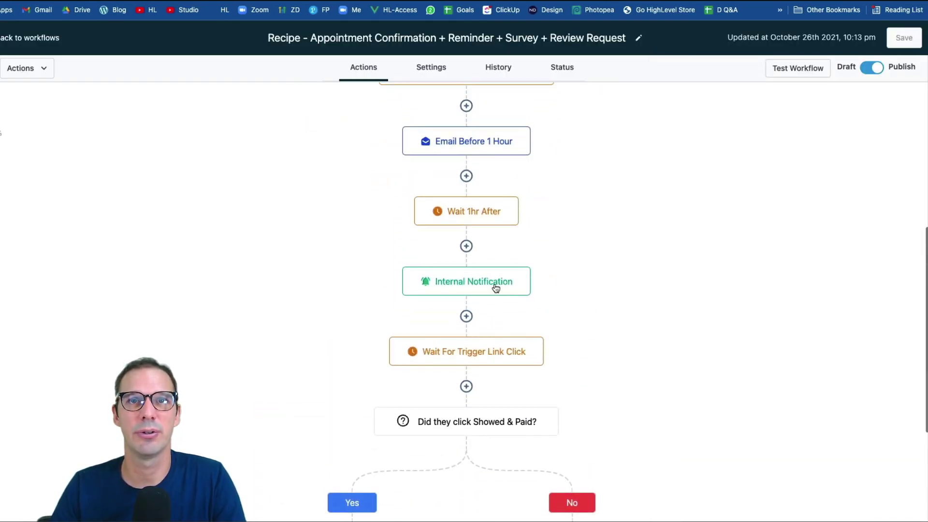
pyautogui.click(495, 288)
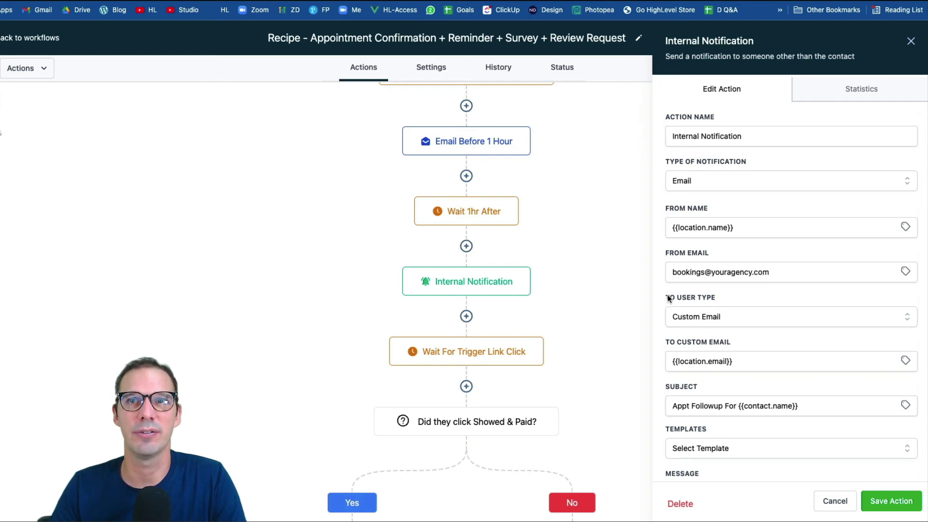
pyautogui.moveTo(737, 359); pyautogui.dragTo(636, 359)
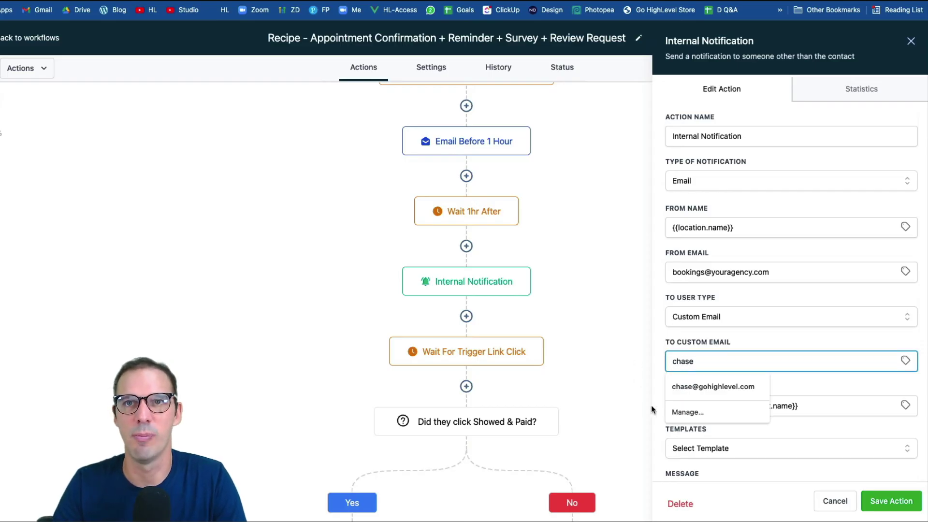
pyautogui.click(687, 387)
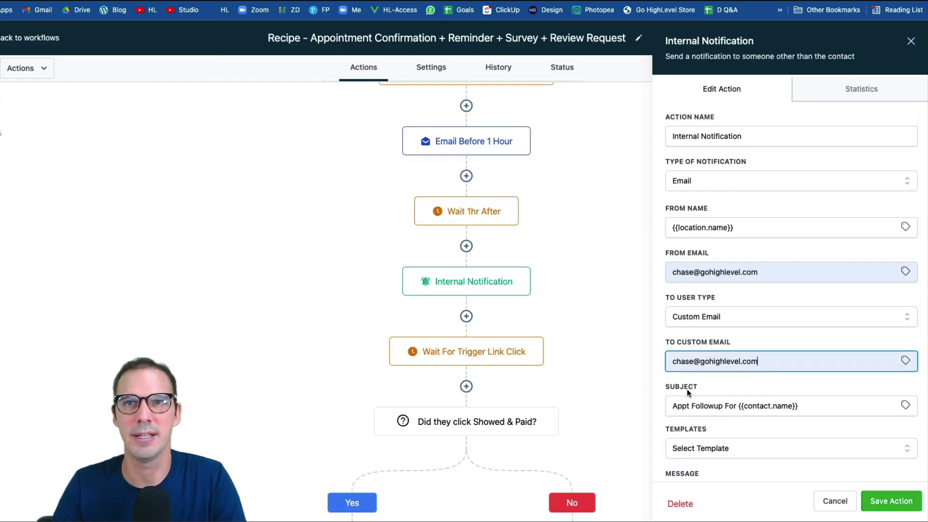
pyautogui.click(687, 270)
pyautogui.doubleClick(716, 269)
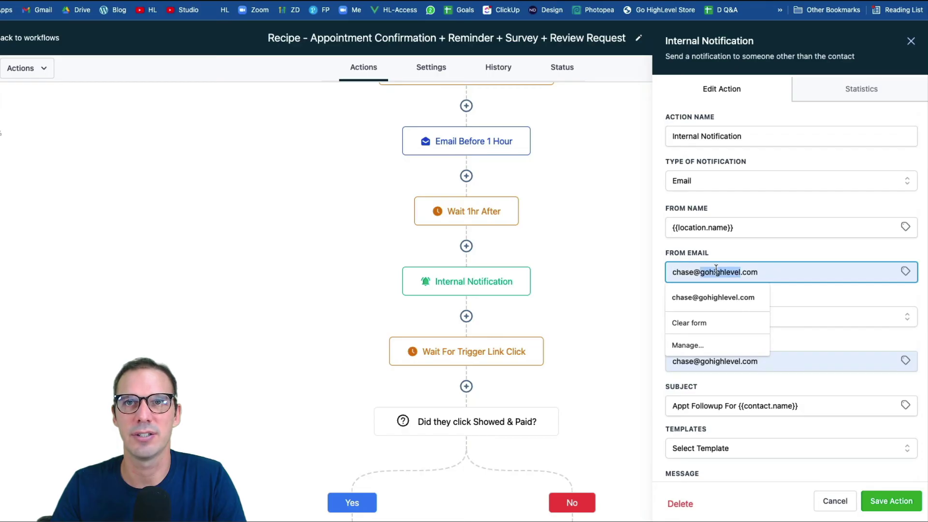
pyautogui.tripleClick(709, 269)
pyautogui.press('BackSpace')
pyautogui.write('test@test')
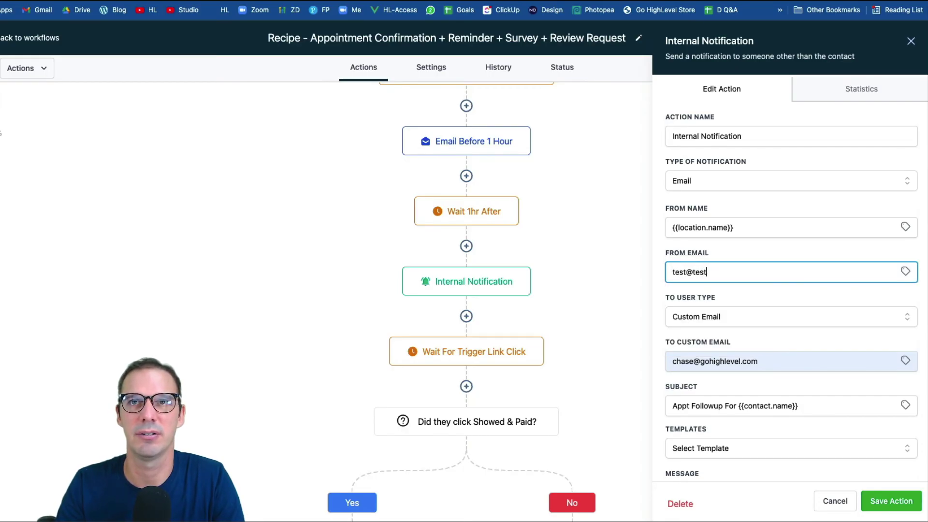
pyautogui.write('.com')
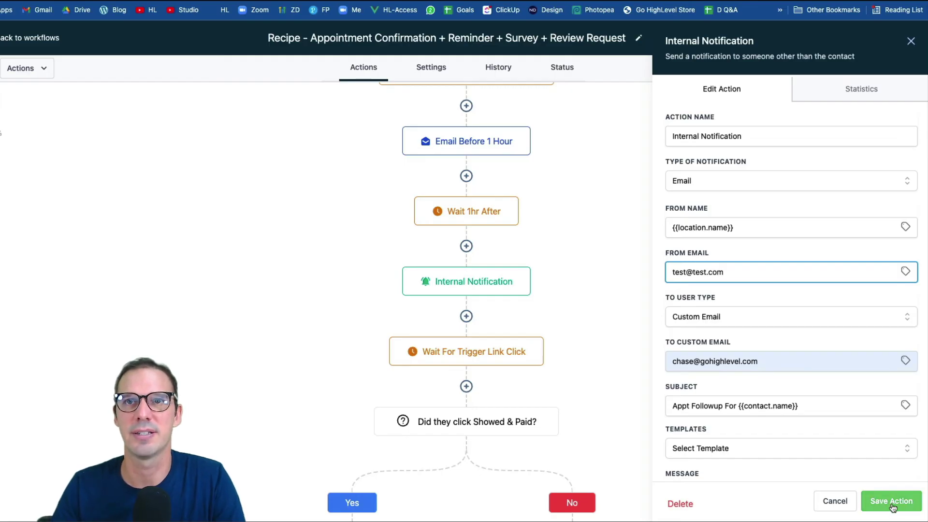
pyautogui.click(892, 501)
pyautogui.scroll(7, 590, 298)
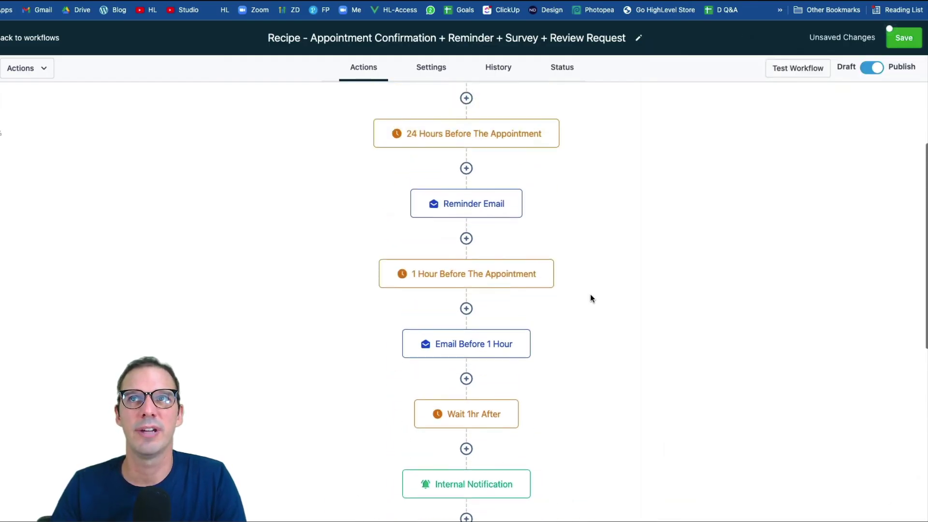
# - Save the appointment recipe workflow
pyautogui.click(796, 68)
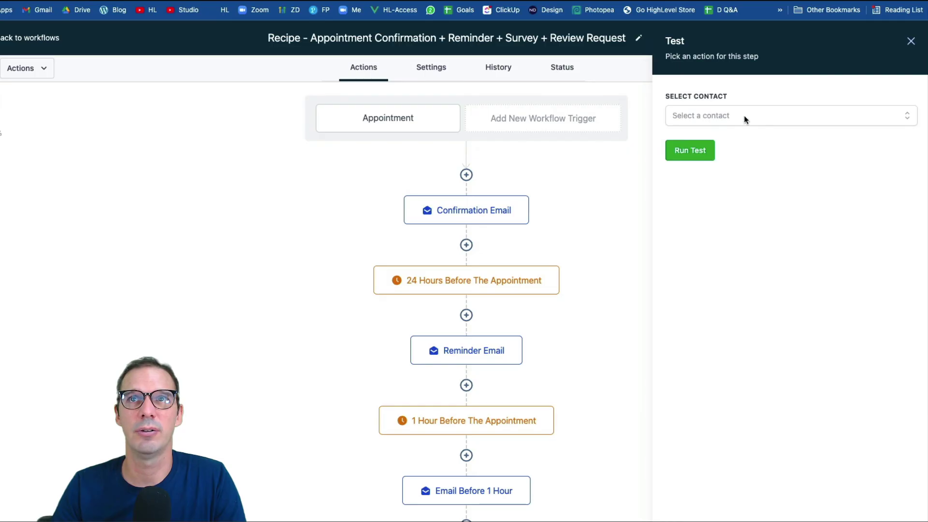
pyautogui.click(910, 41)
pyautogui.click(906, 36)
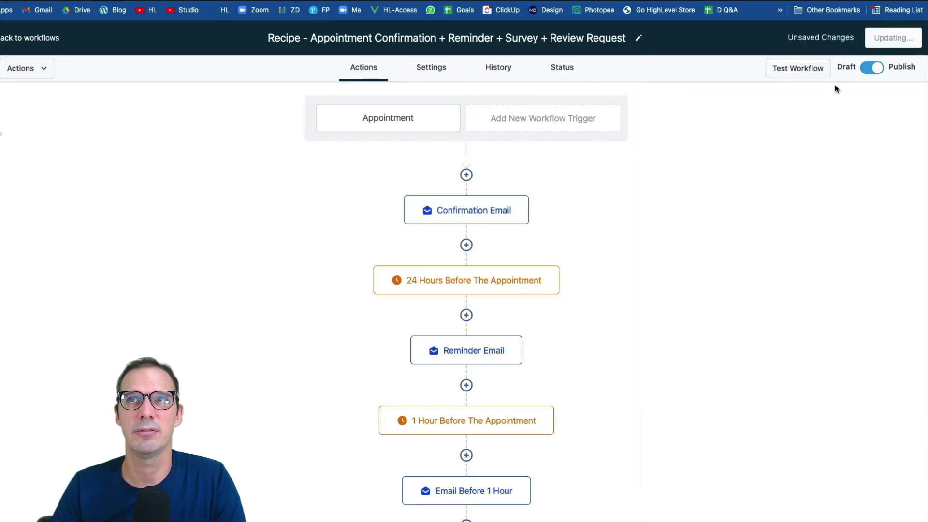
# - Run a workflow test with the test contact selected
pyautogui.click(806, 71)
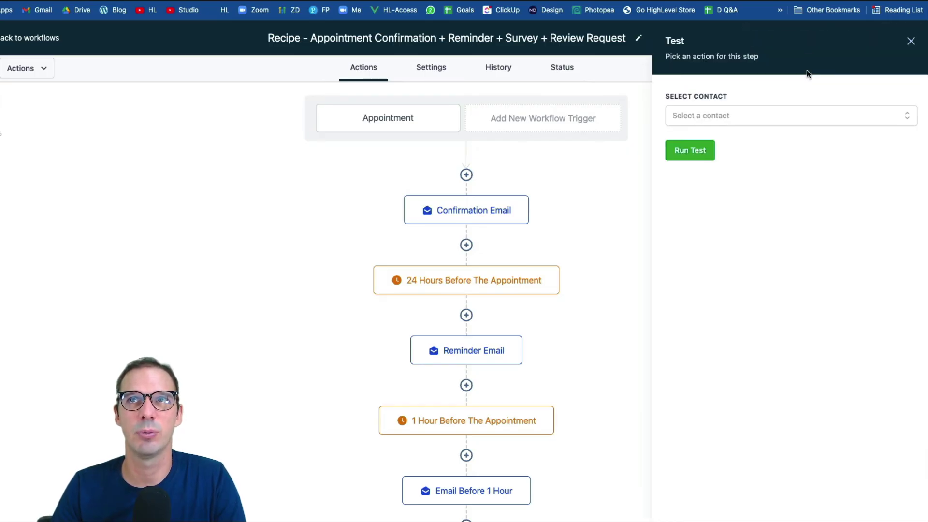
pyautogui.click(720, 119)
pyautogui.write('tom')
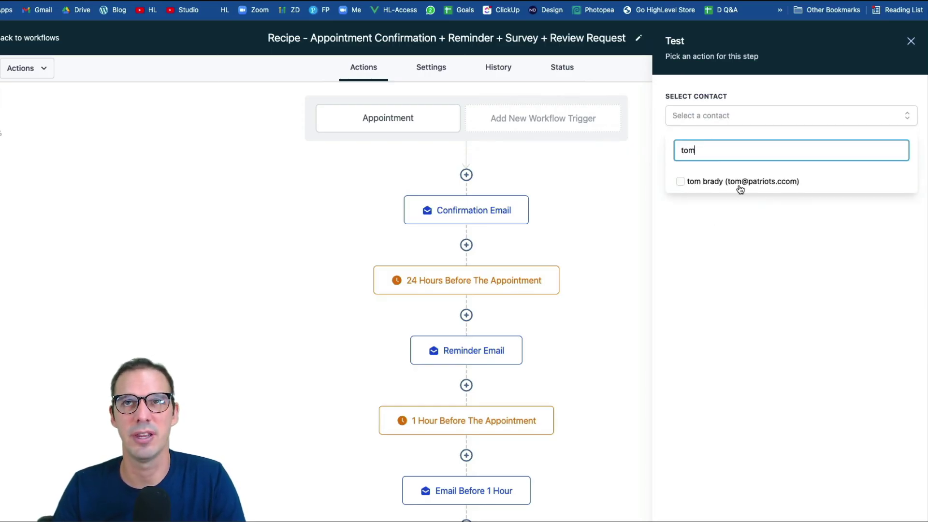
pyautogui.click(714, 189)
pyautogui.click(778, 229)
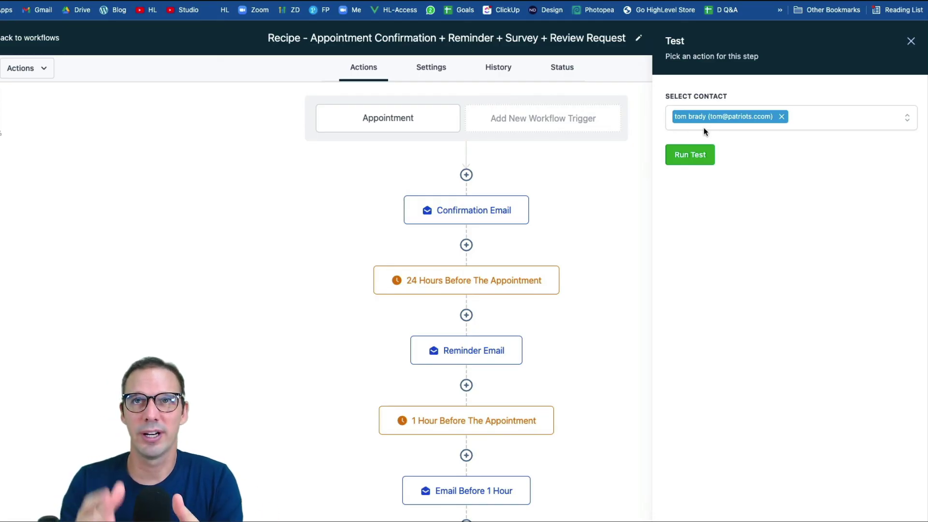
pyautogui.click(690, 158)
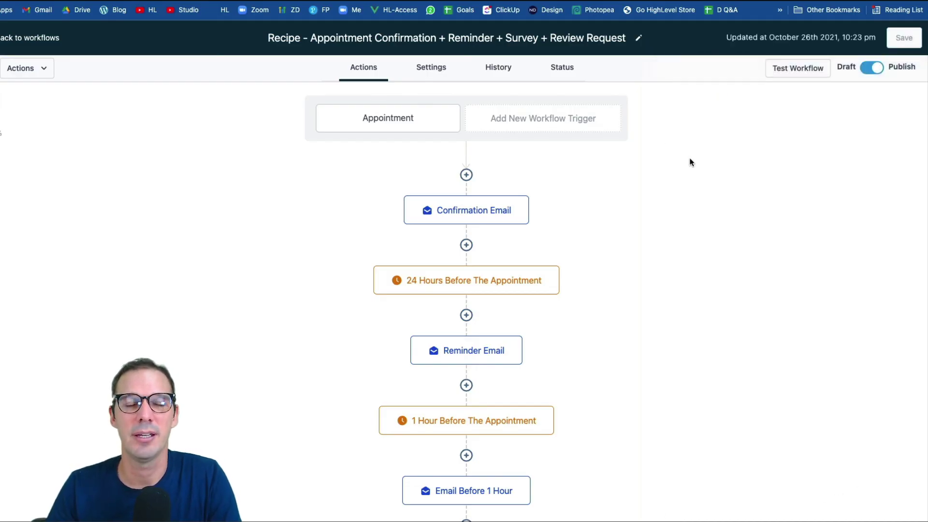
# - In Gmail, open the 'Appt Followup' email and follow its 'They showed and purchased' link
pyautogui.press('super+1')
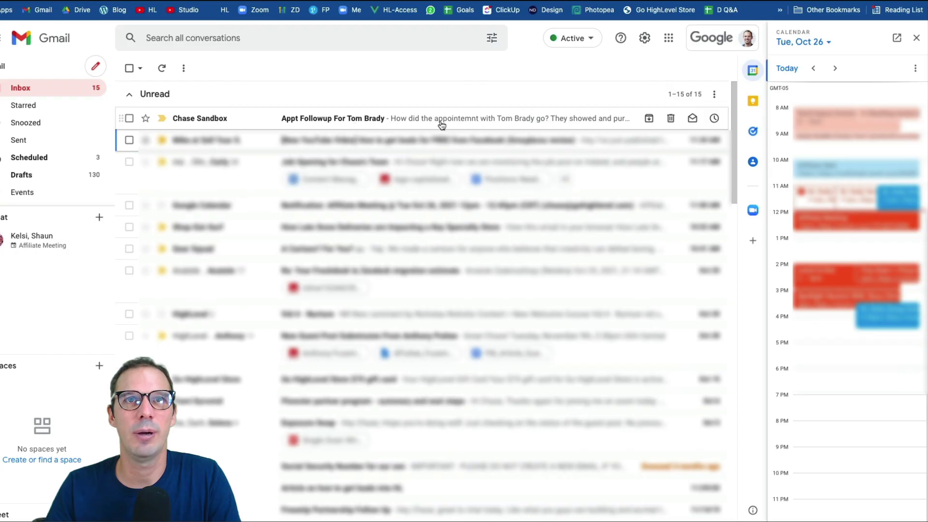
pyautogui.click(338, 126)
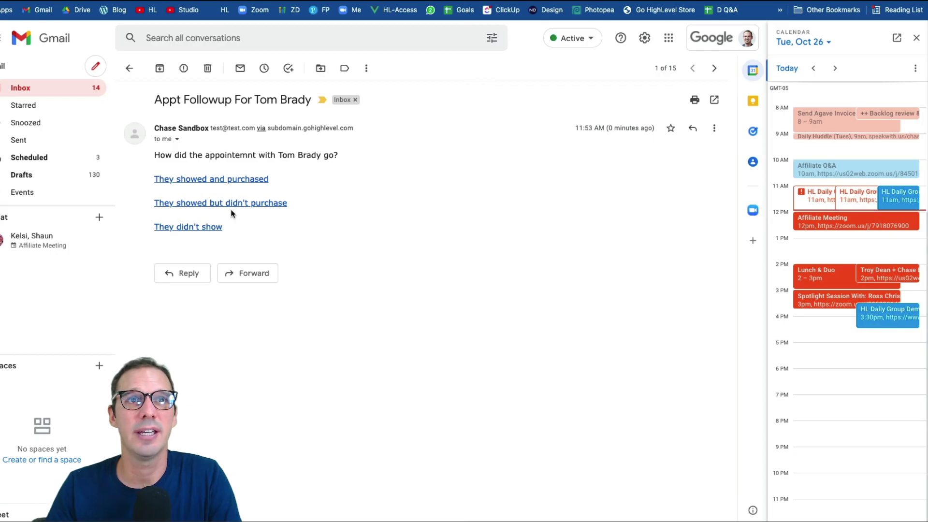
pyautogui.click(228, 181)
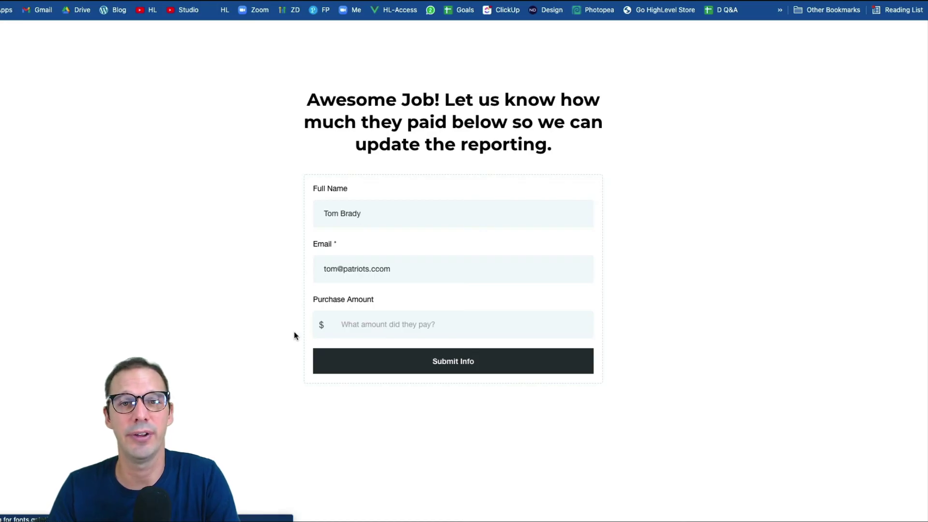
# - Enter 500 as the purchase amount and submit the survey form
pyautogui.click(405, 326)
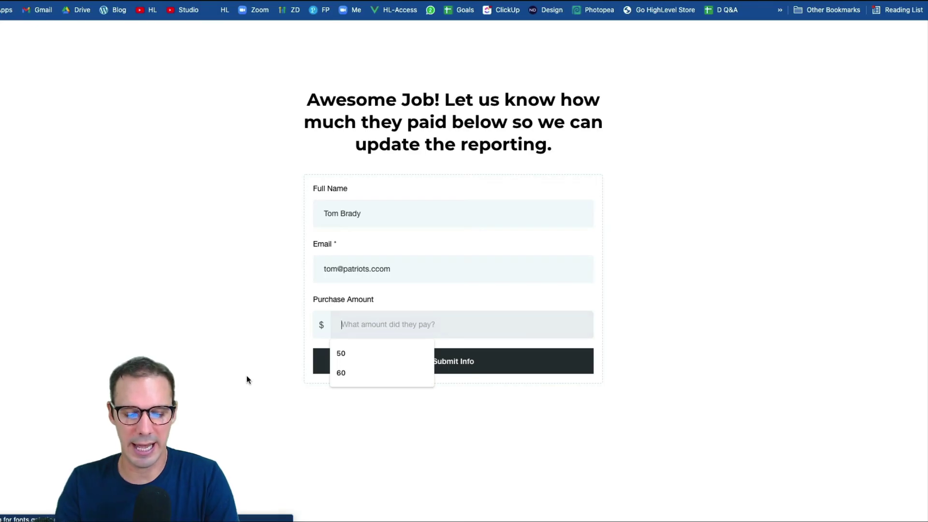
pyautogui.write('500')
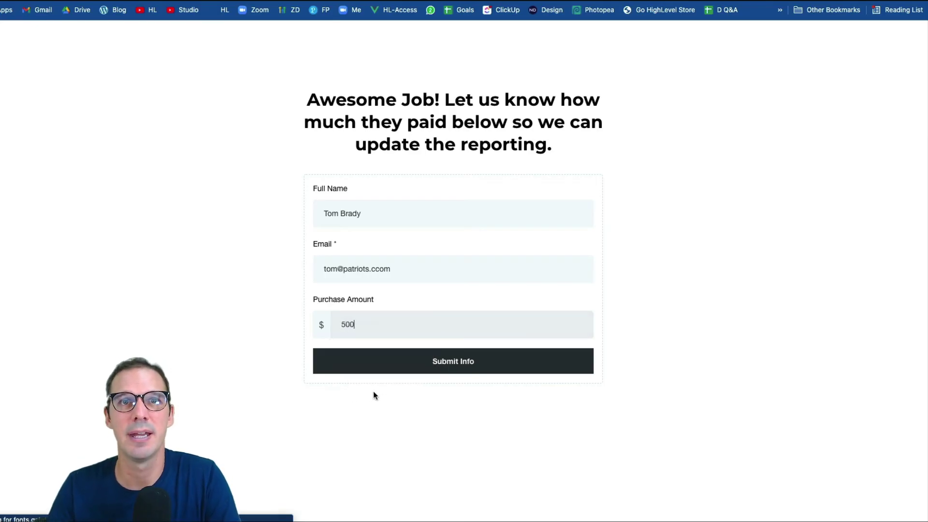
pyautogui.click(414, 367)
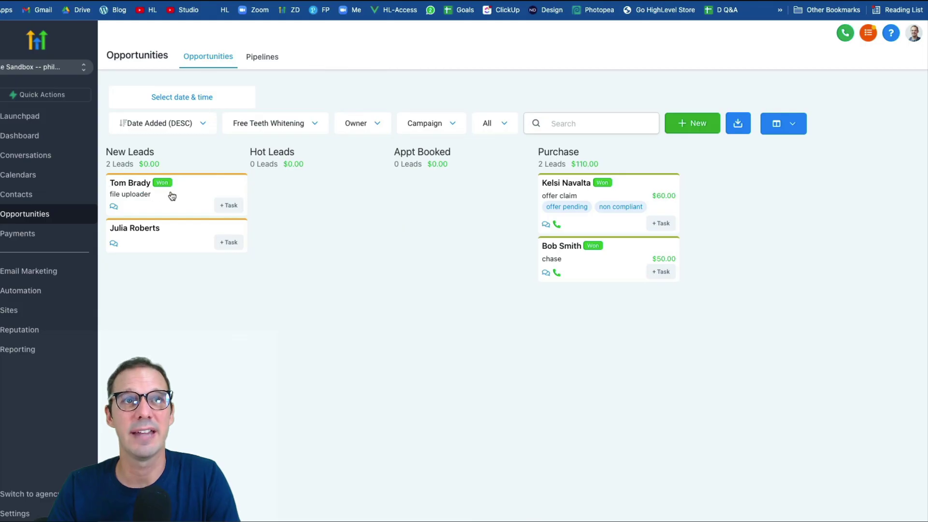
# - Switch the status filter to Open and back to All, then open the won lead's contact record
pyautogui.click(491, 123)
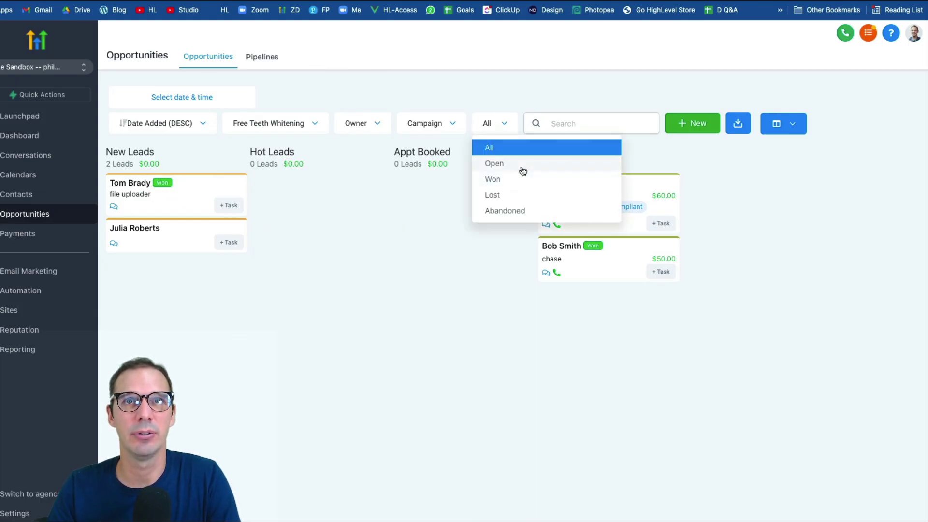
pyautogui.click(505, 164)
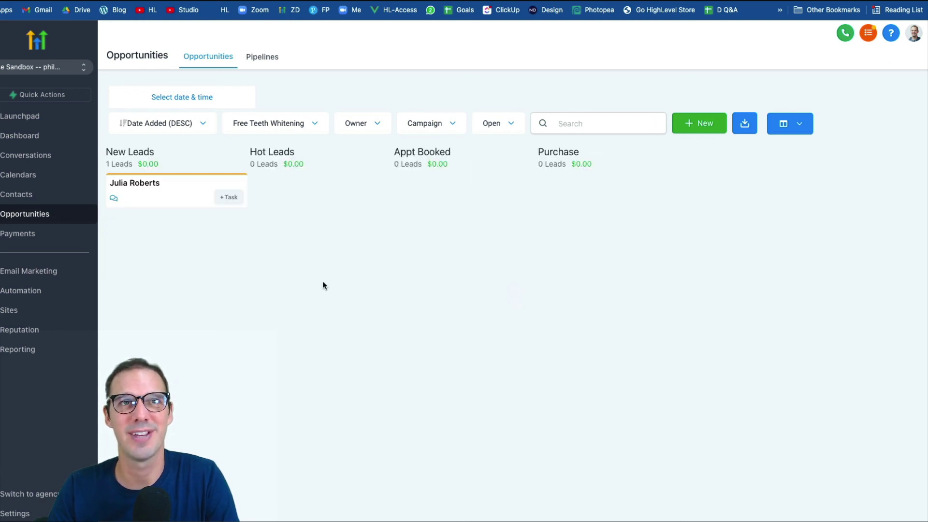
pyautogui.click(498, 123)
pyautogui.click(498, 145)
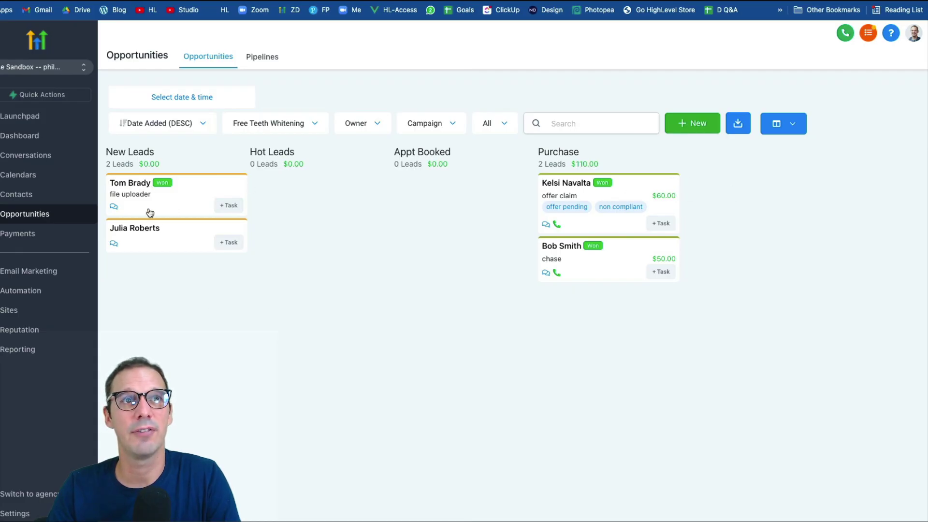
pyautogui.click(129, 183)
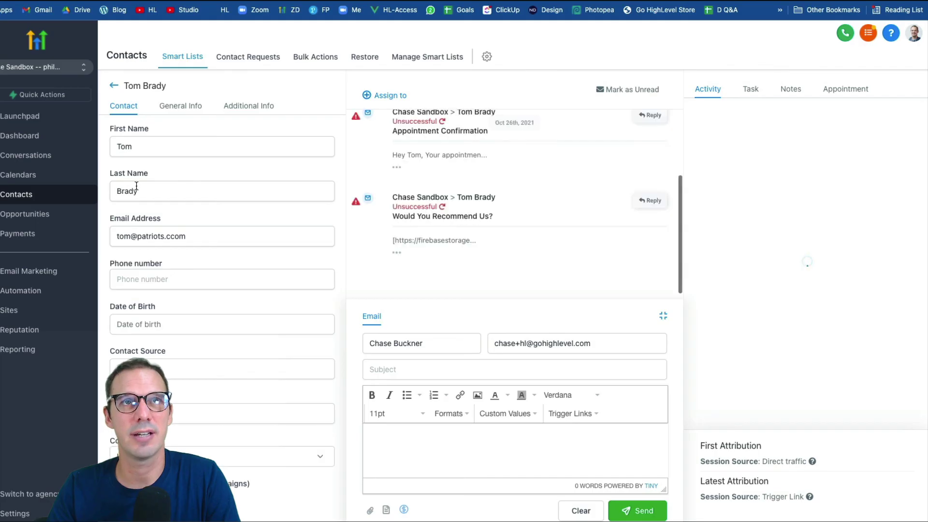
# - Confirm the contact's Survey - Purchase Amount reads 500.00 under Additional Info
pyautogui.click(245, 106)
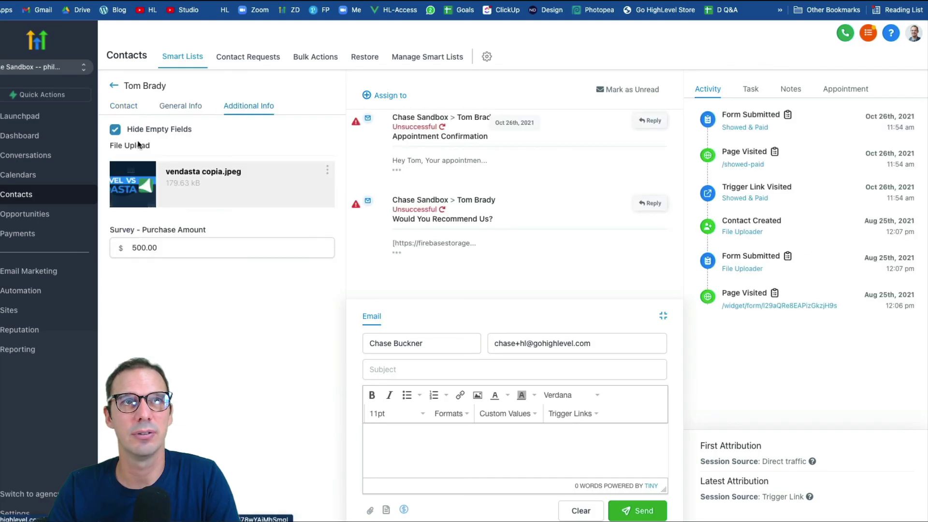
pyautogui.moveTo(110, 229); pyautogui.dragTo(219, 229)
pyautogui.click(172, 241)
pyautogui.click(166, 339)
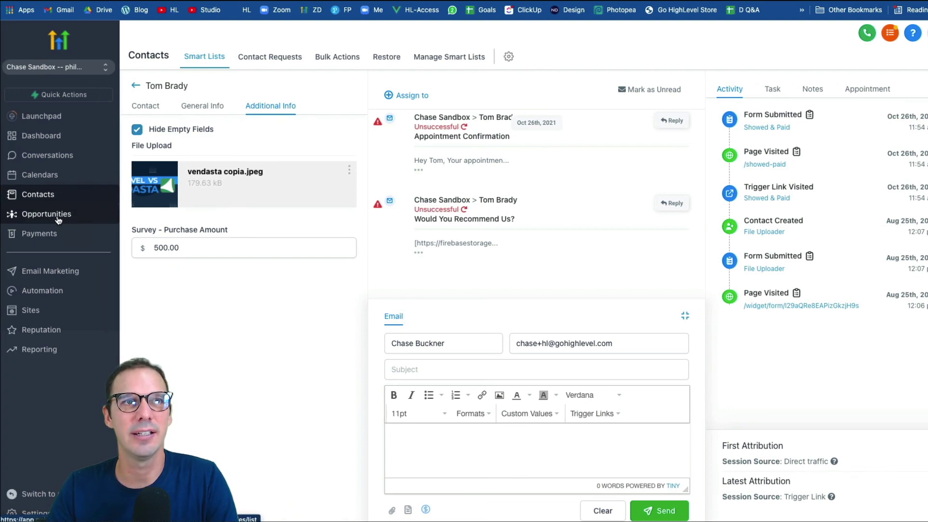
# - Check that the won opportunity's Lead Value is still blank, then close its details
pyautogui.click(44, 215)
pyautogui.click(220, 188)
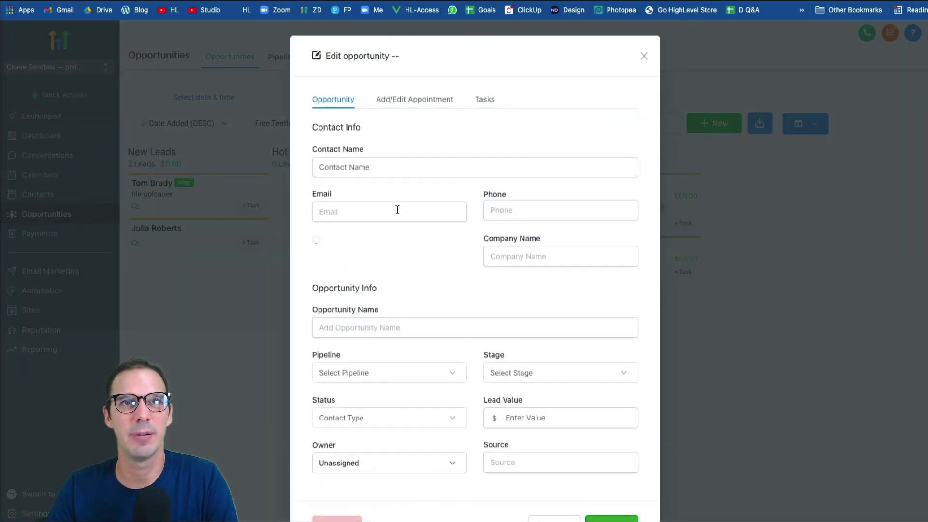
pyautogui.scroll(-1, 515, 371)
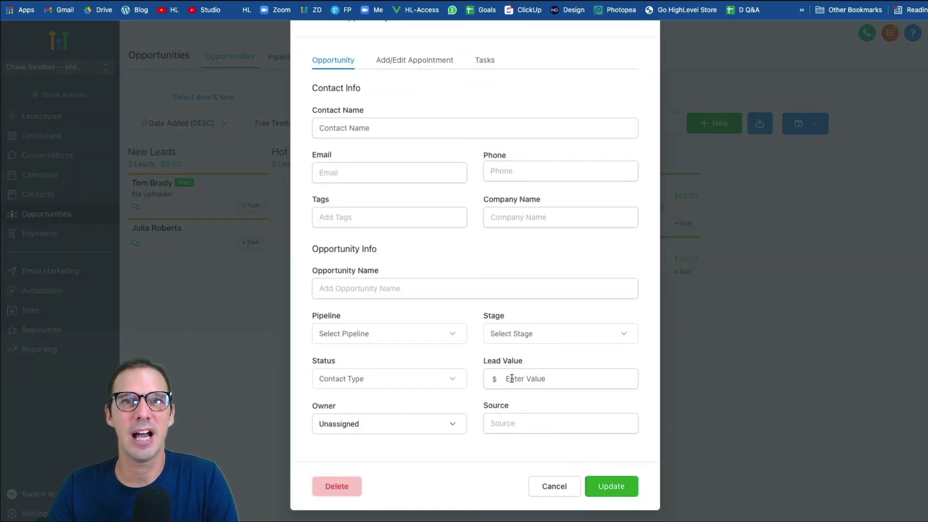
pyautogui.moveTo(488, 361); pyautogui.dragTo(513, 379)
pyautogui.click(513, 379)
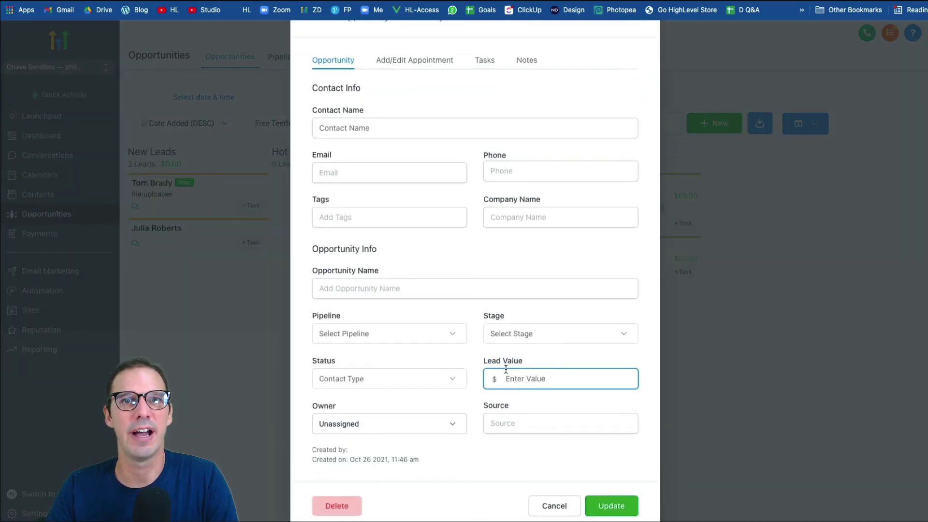
pyautogui.scroll(1, 495, 379)
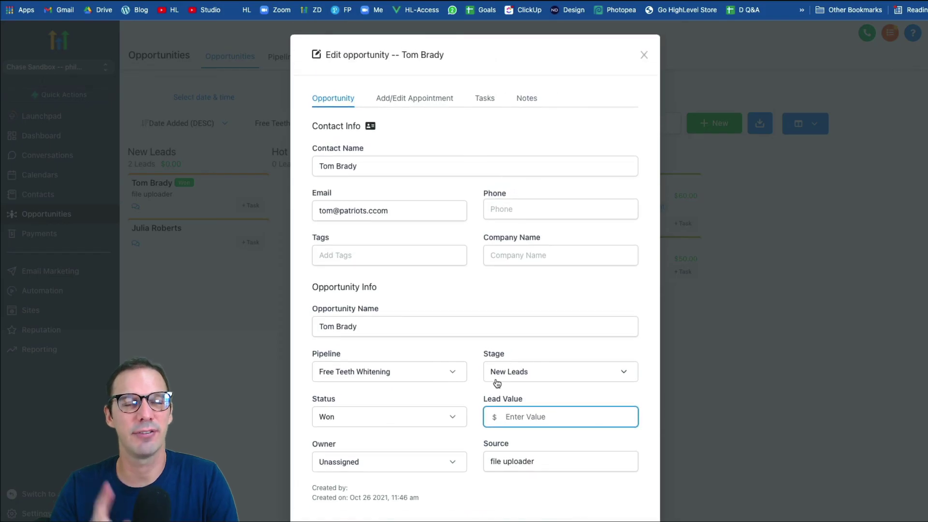
pyautogui.click(644, 56)
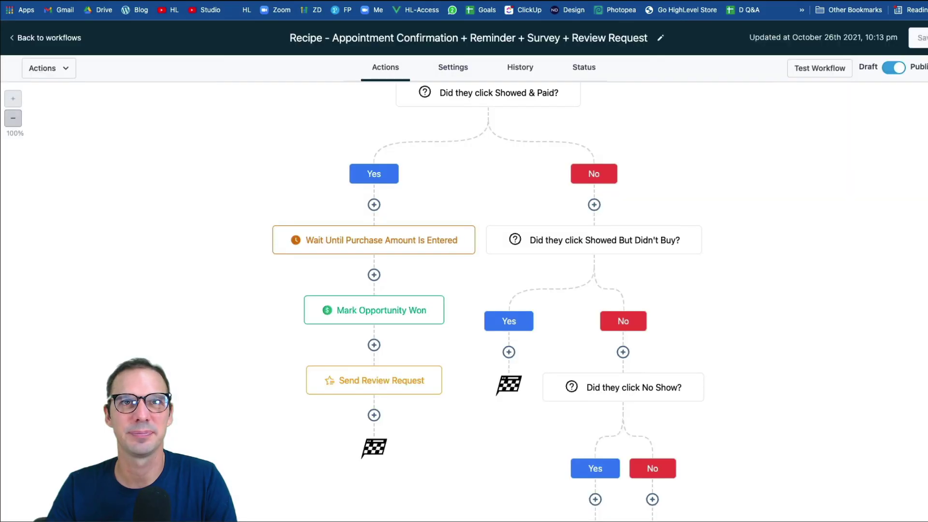
# - Set Mark Opportunity Won's lead value to the contact custom field Survey - Purchase Amount and save
pyautogui.scroll(10, 501, 255)
pyautogui.scroll(-15, 502, 255)
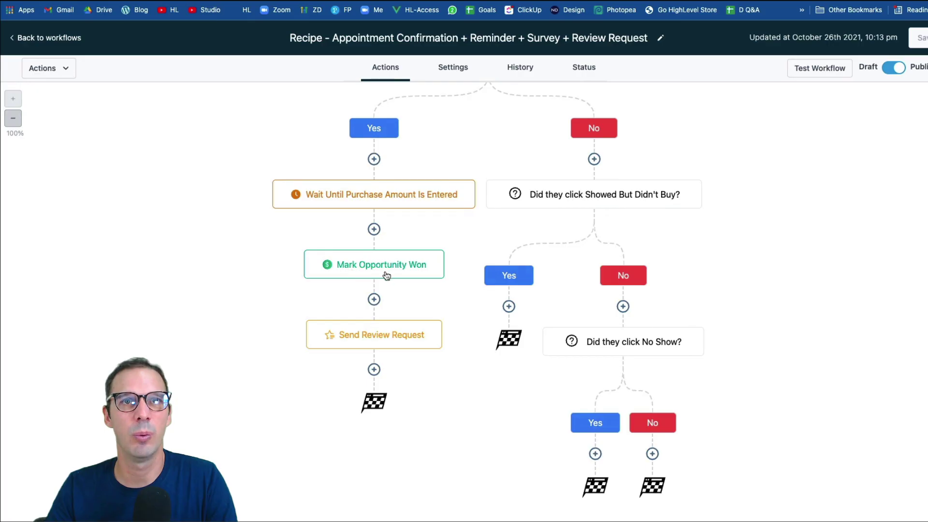
pyautogui.click(394, 275)
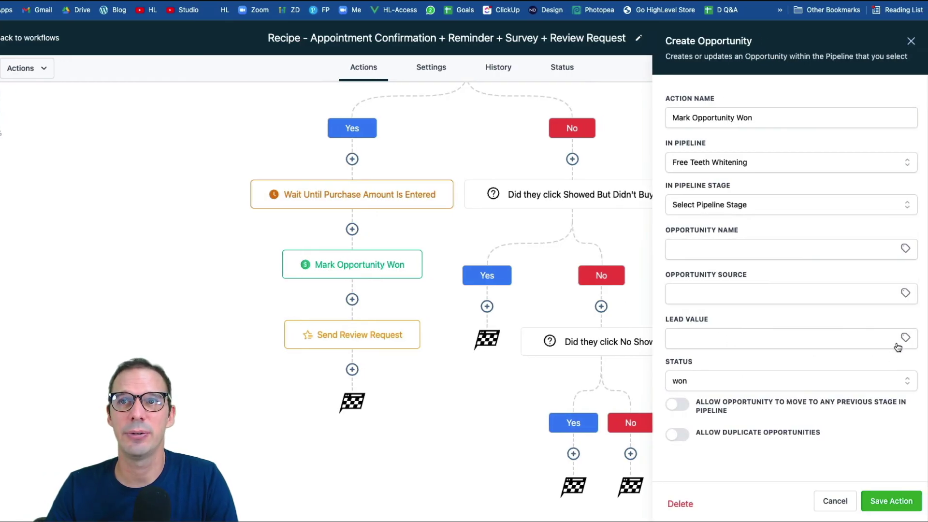
pyautogui.click(904, 338)
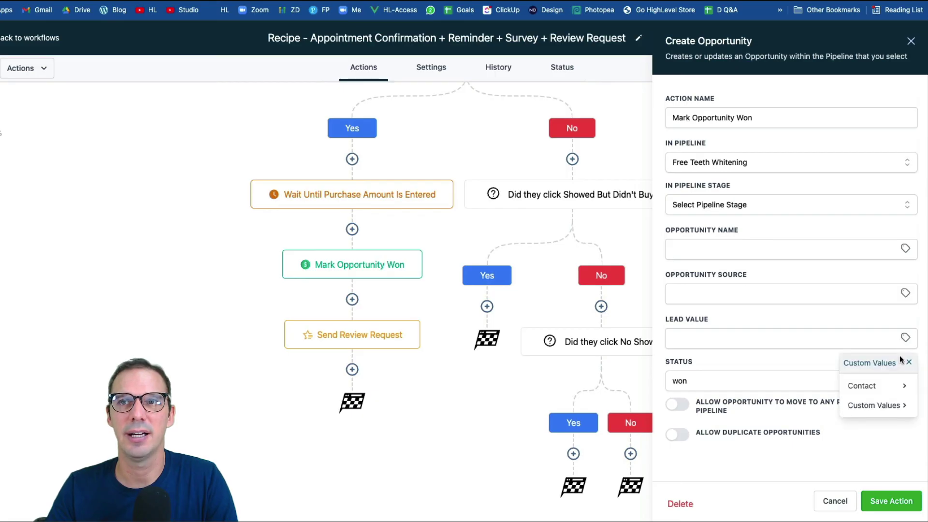
pyautogui.click(893, 391)
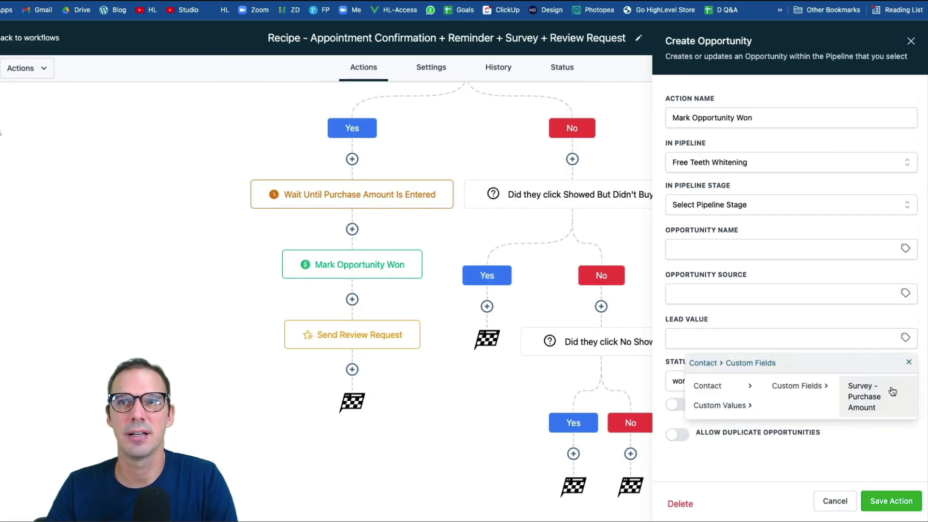
pyautogui.click(867, 404)
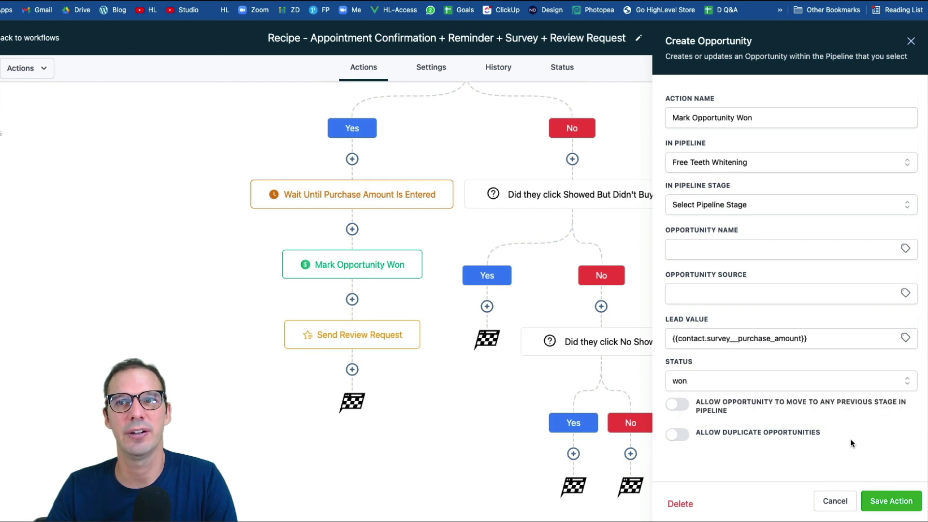
pyautogui.click(889, 503)
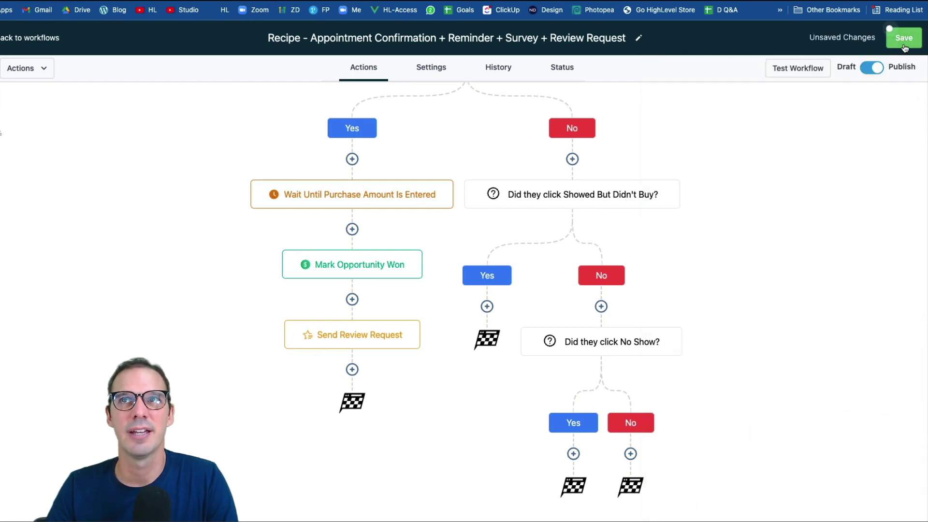